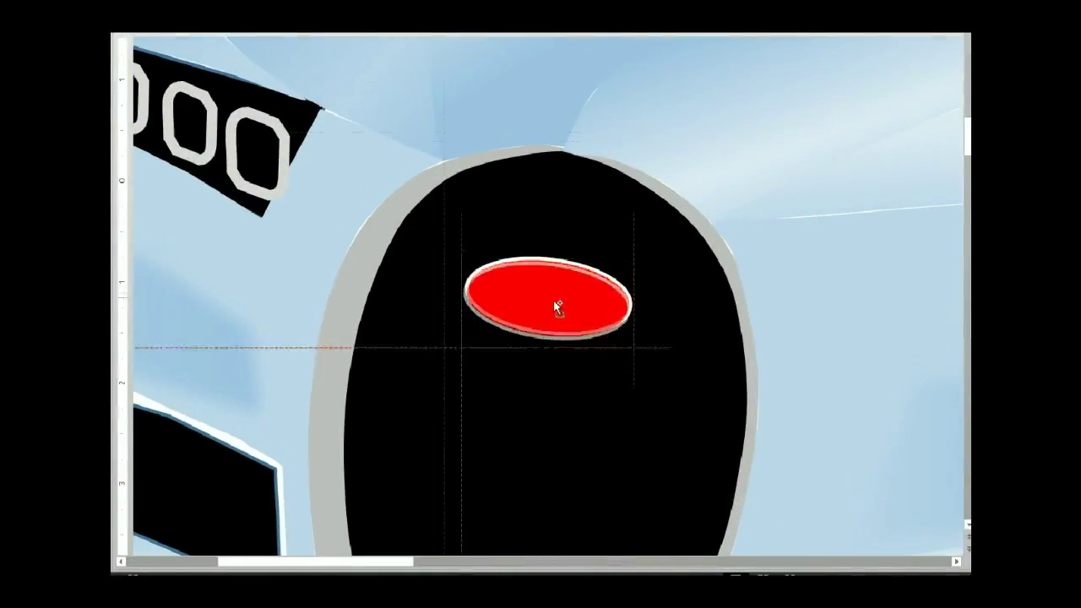
# - Move the red oval badge onto the grille and give its outline a thicker, dashed style
pyautogui.moveTo(557, 307); pyautogui.dragTo(552, 292)
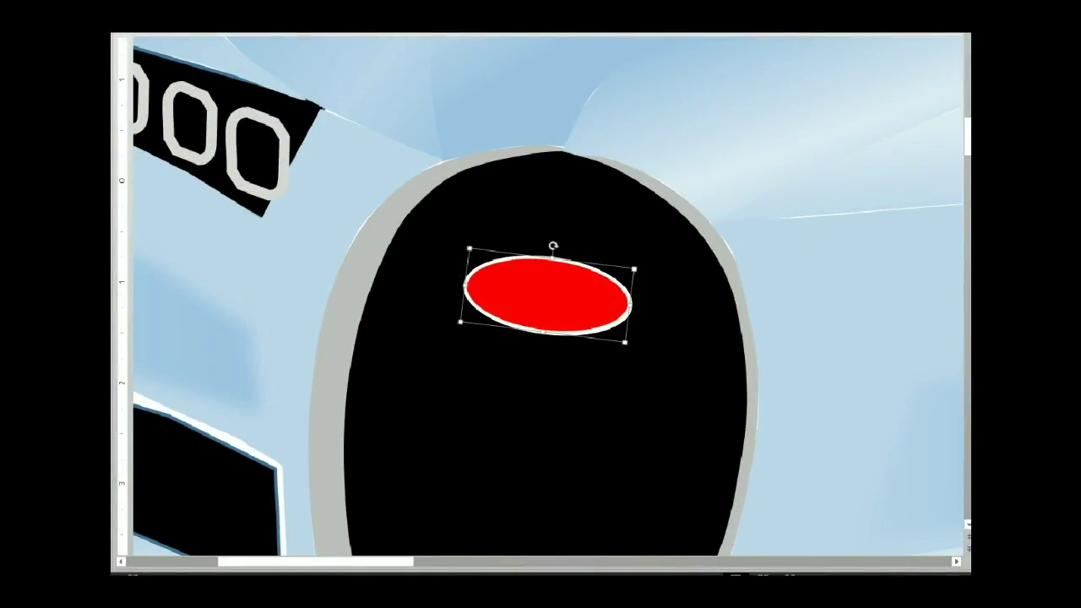
pyautogui.moveTo(423, 181)
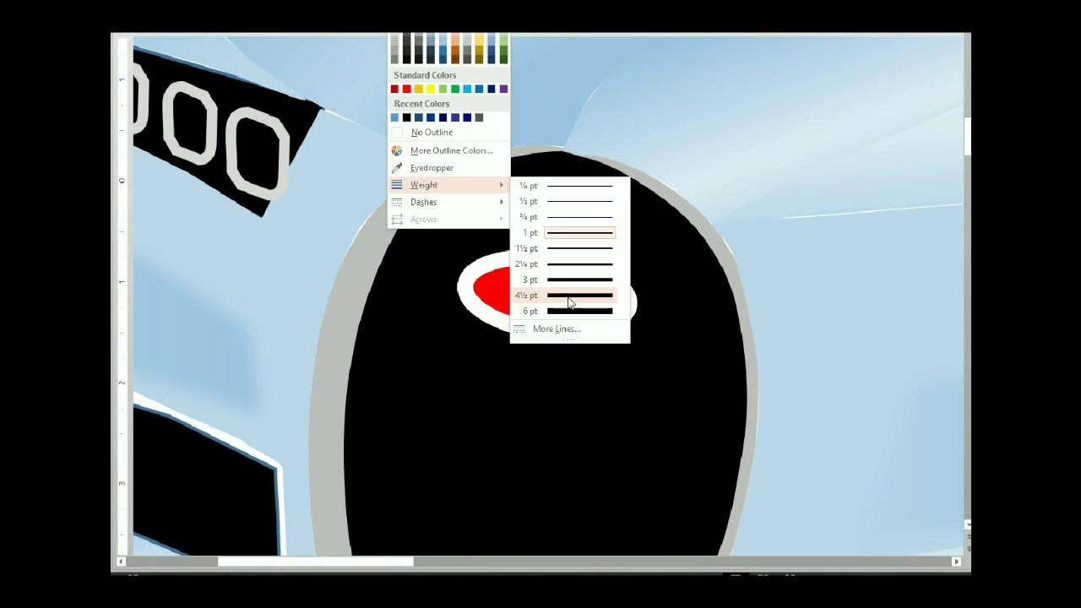
pyautogui.click(567, 292)
pyautogui.click(405, 34)
pyautogui.moveTo(423, 202)
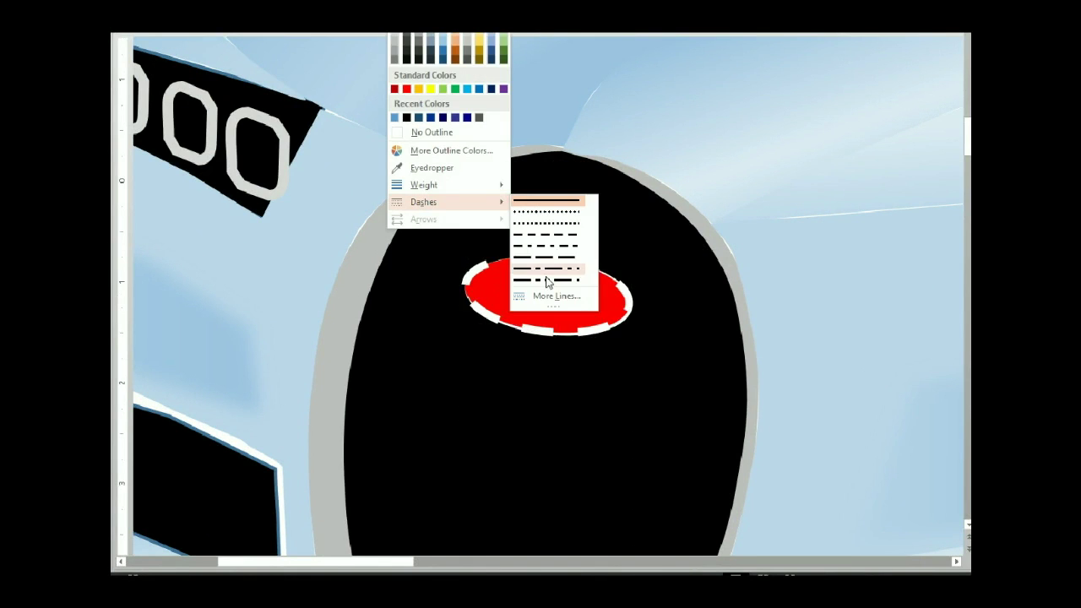
pyautogui.click(557, 297)
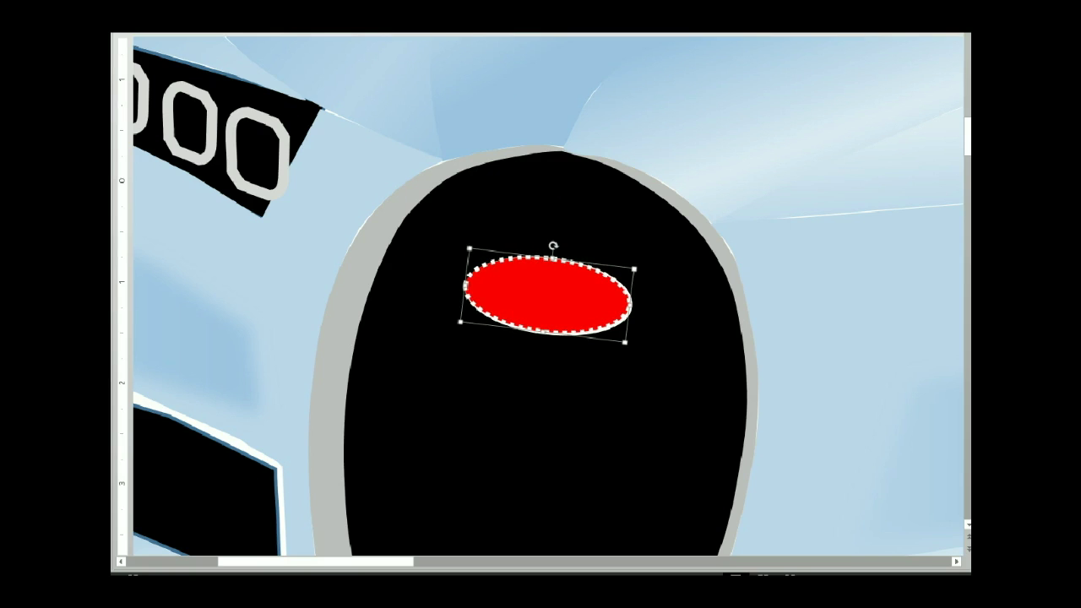
# - Adjust the oval's fill, shift it slightly on the grille, and apply a heavier outline weight
pyautogui.click(397, 32)
pyautogui.click(603, 301)
pyautogui.moveTo(556, 278); pyautogui.dragTo(557, 277)
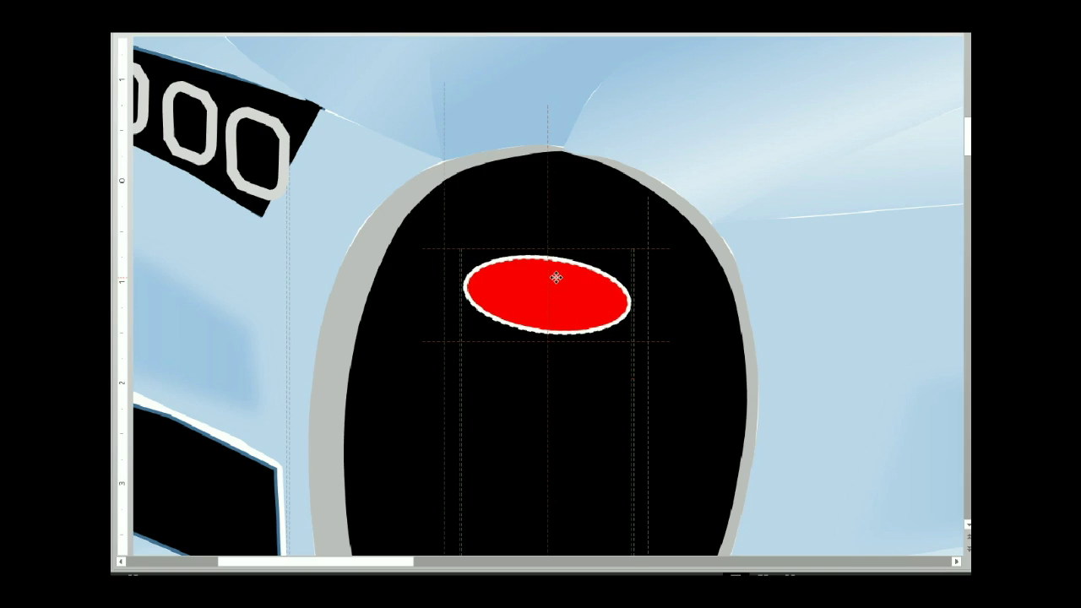
pyautogui.click(397, 32)
pyautogui.moveTo(422, 180)
pyautogui.click(563, 265)
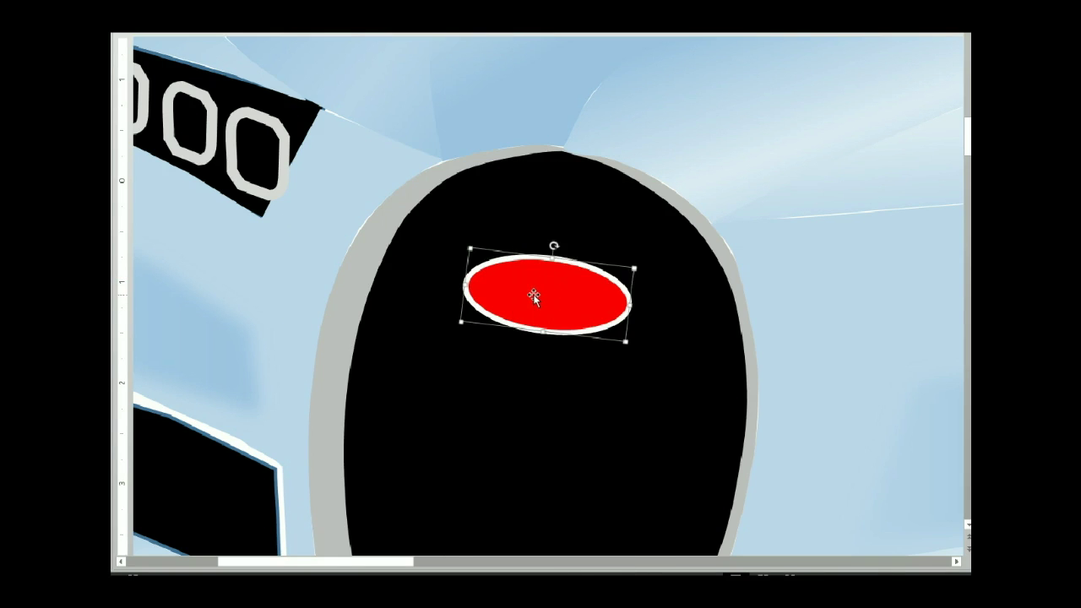
# - Make the oval's dashed border black with large square dashes and draw a text box over it
pyautogui.rightClick(534, 297)
pyautogui.rightClick(526, 290)
pyautogui.press('Escape')
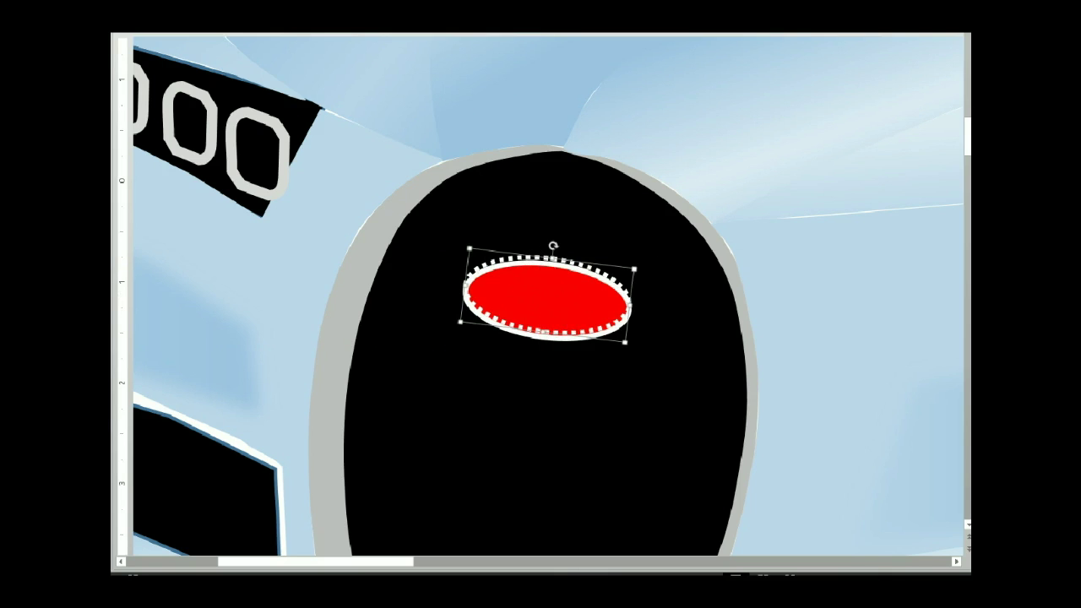
pyautogui.click(397, 32)
pyautogui.click(409, 38)
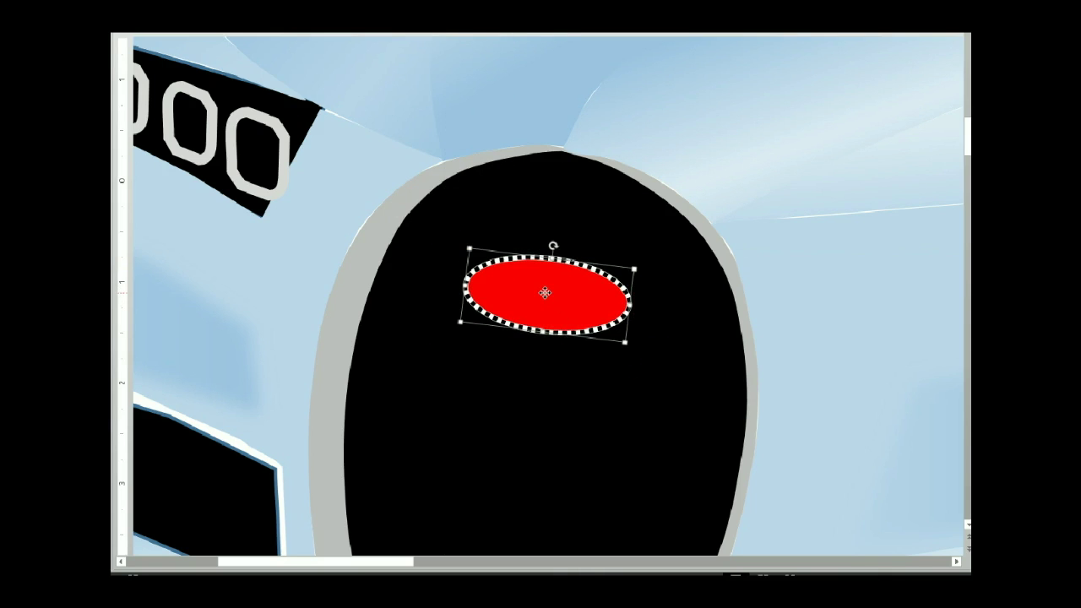
pyautogui.click(397, 32)
pyautogui.click(558, 254)
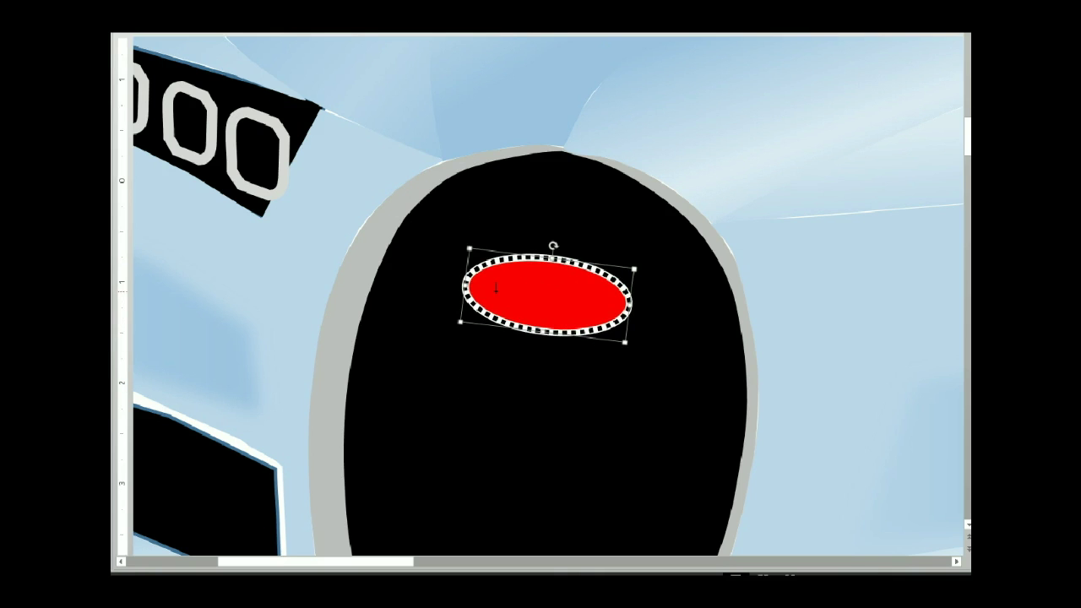
pyautogui.moveTo(495, 289); pyautogui.dragTo(389, 427)
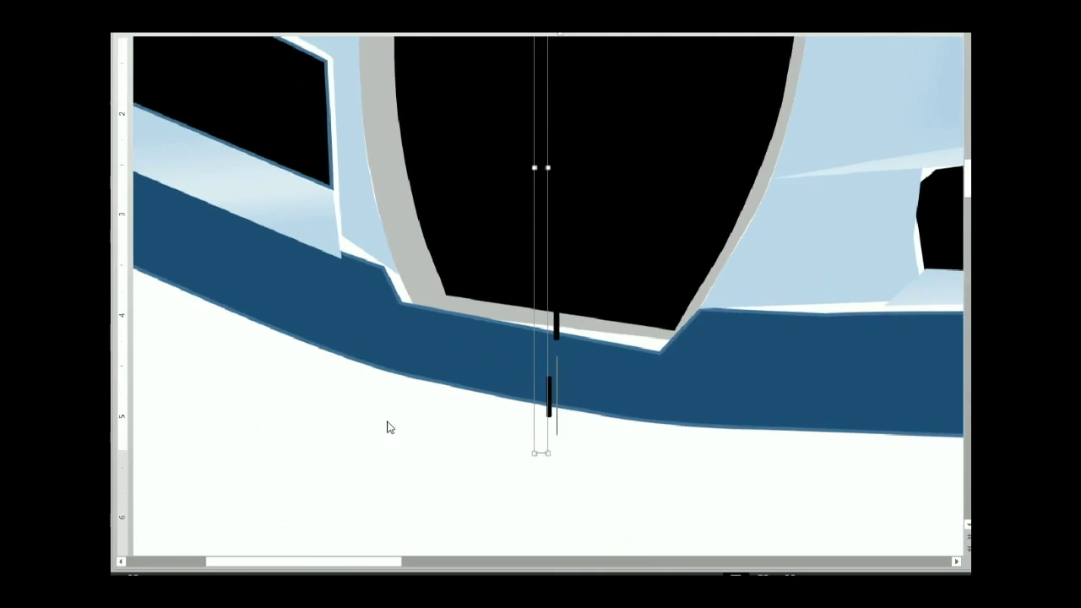
# - Make the BUGATTI text smaller, bold and white to fit the badge
pyautogui.scroll(5, 623, 386)
pyautogui.moveTo(845, 137); pyautogui.dragTo(778, 165)
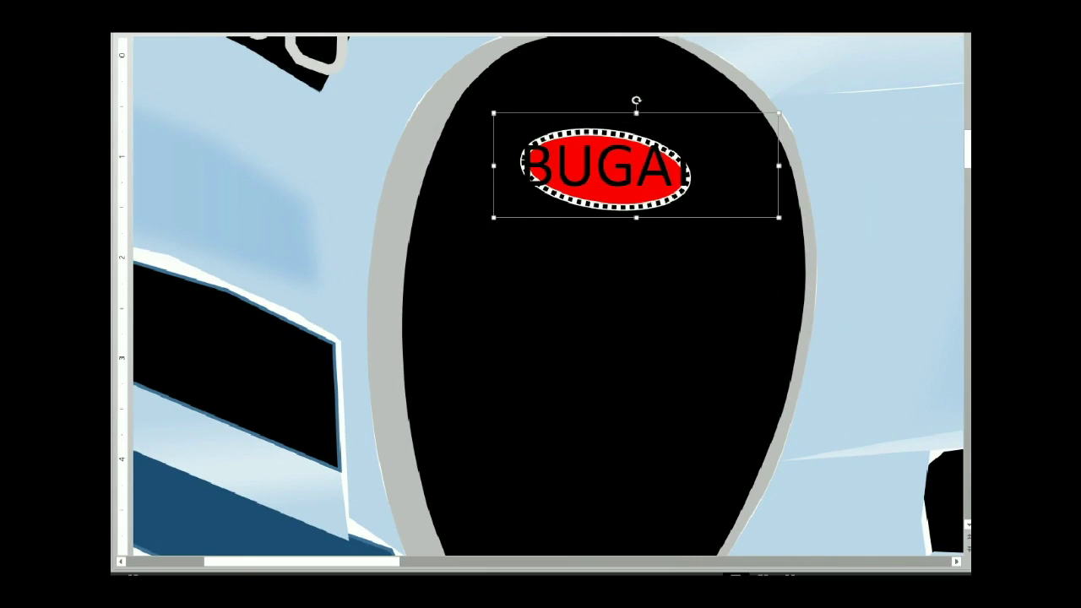
pyautogui.click(312, 169)
pyautogui.hotkey('ctrl', 'b')
pyautogui.click(359, 52)
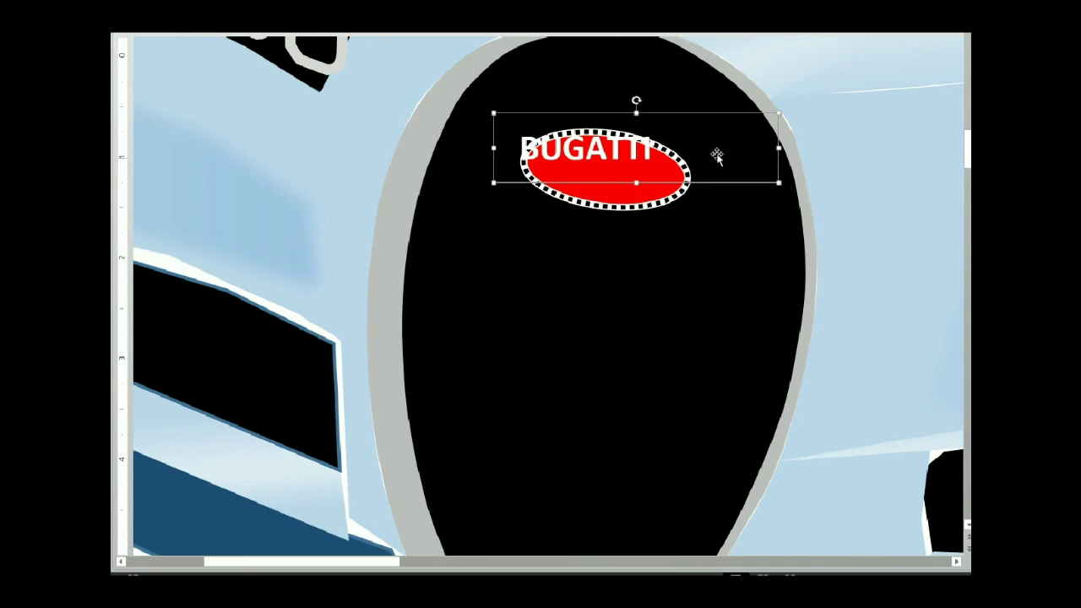
# - Centre the BUGATTI text in the red oval and narrow its box; undo a trial tilt of the badge
pyautogui.moveTo(673, 131); pyautogui.dragTo(686, 145)
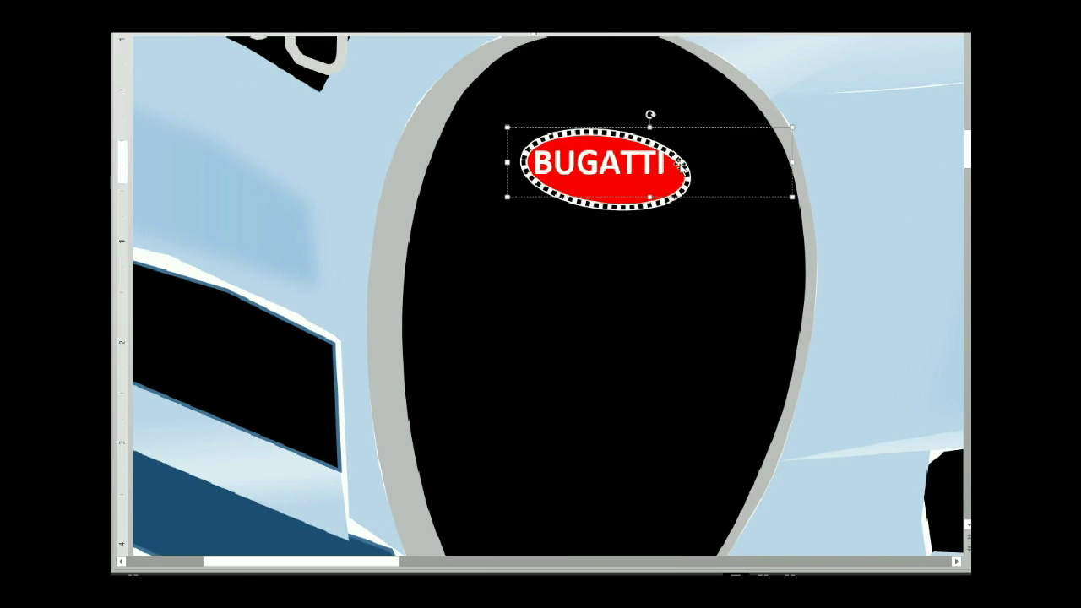
pyautogui.moveTo(792, 162); pyautogui.dragTo(692, 161)
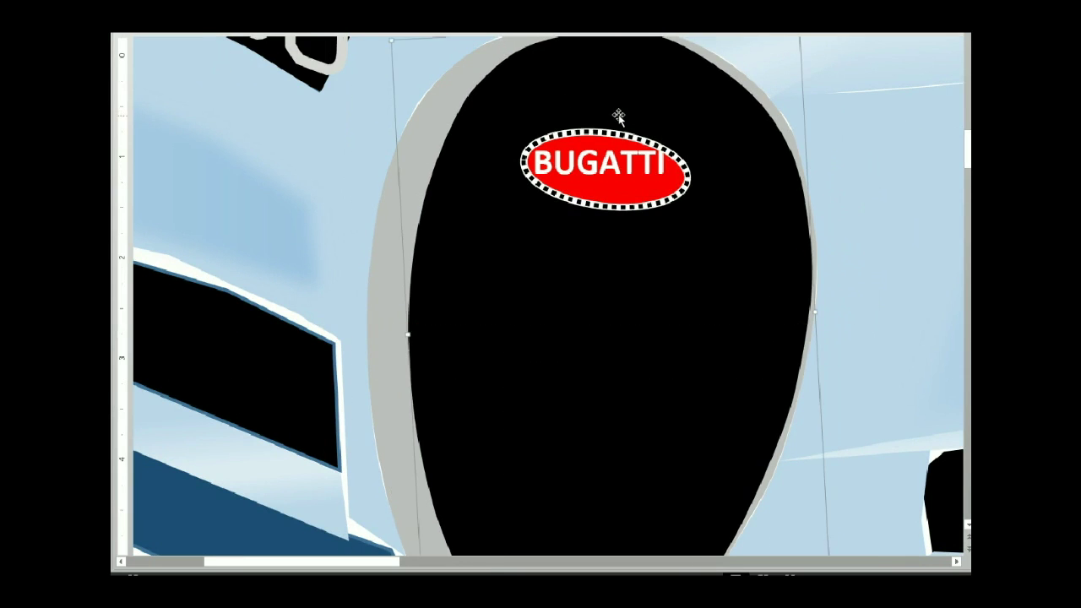
pyautogui.click(536, 203)
pyautogui.moveTo(601, 114)
pyautogui.mouseDown()
pyautogui.moveTo(614, 118)
pyautogui.moveTo(585, 131)
pyautogui.mouseUp()
pyautogui.hotkey('ctrl', 'z')
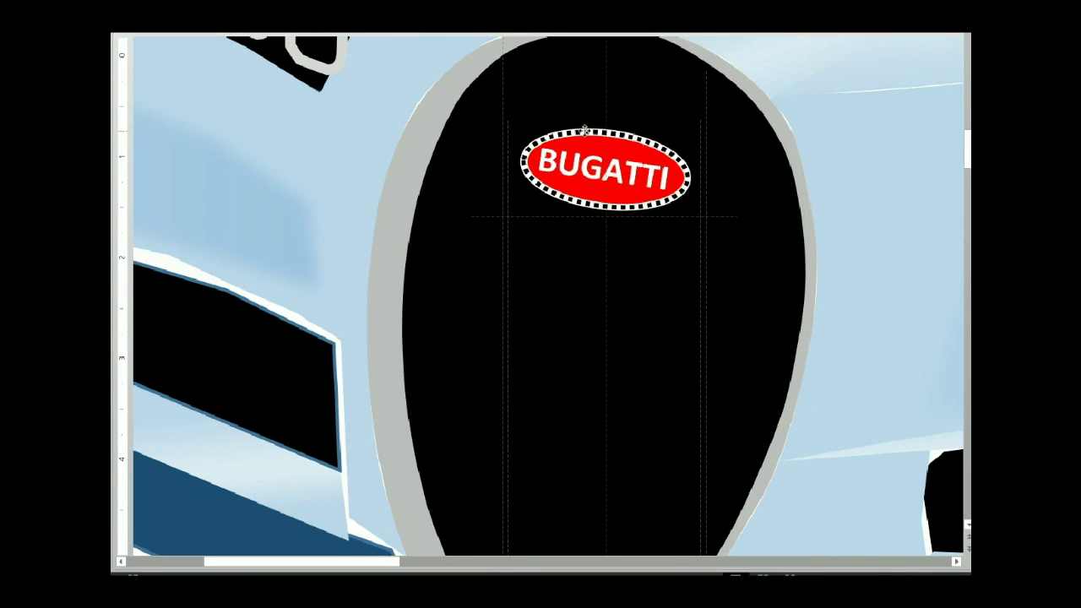
# - Check the badge text's font size, then nudge the BUGATTI badge into place near the grille's top
pyautogui.scroll(-5, 569, 526)
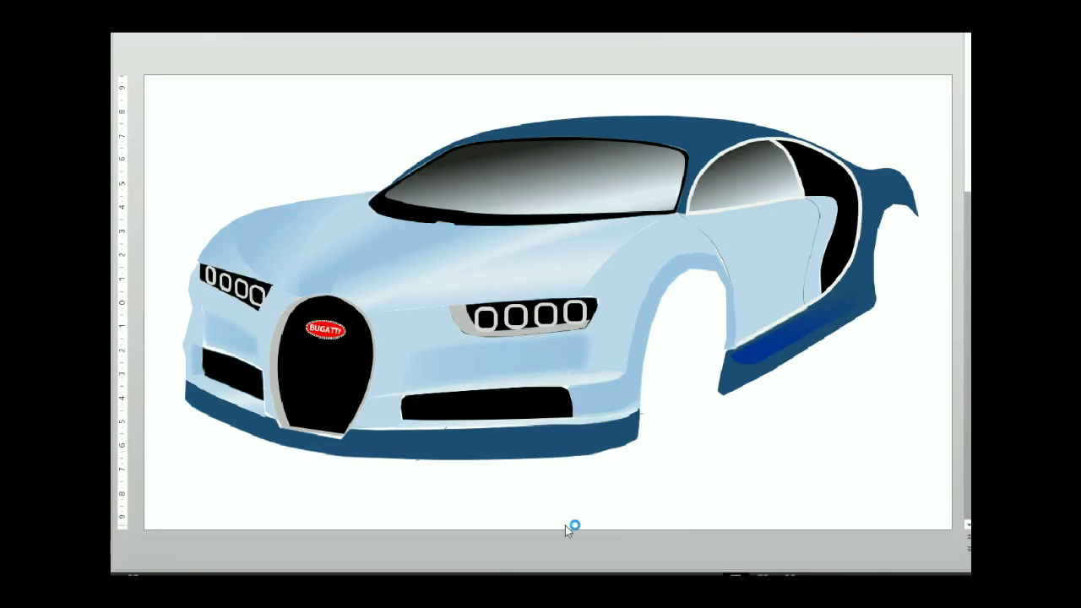
pyautogui.doubleClick(326, 330)
pyautogui.click(304, 34)
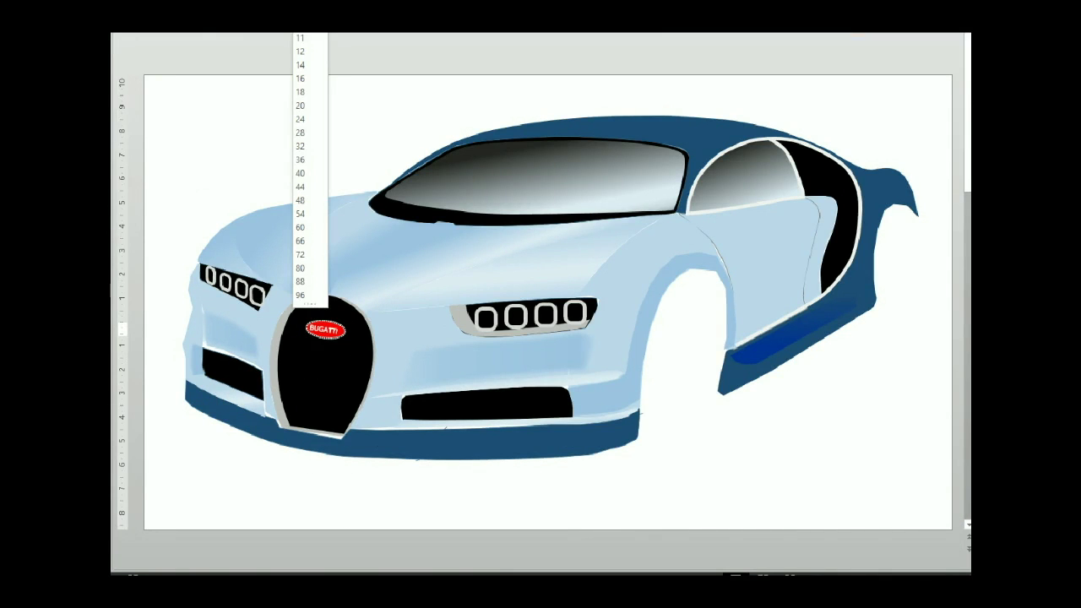
pyautogui.press('Escape')
pyautogui.scroll(5, 520, 274)
pyautogui.scroll(5, 521, 275)
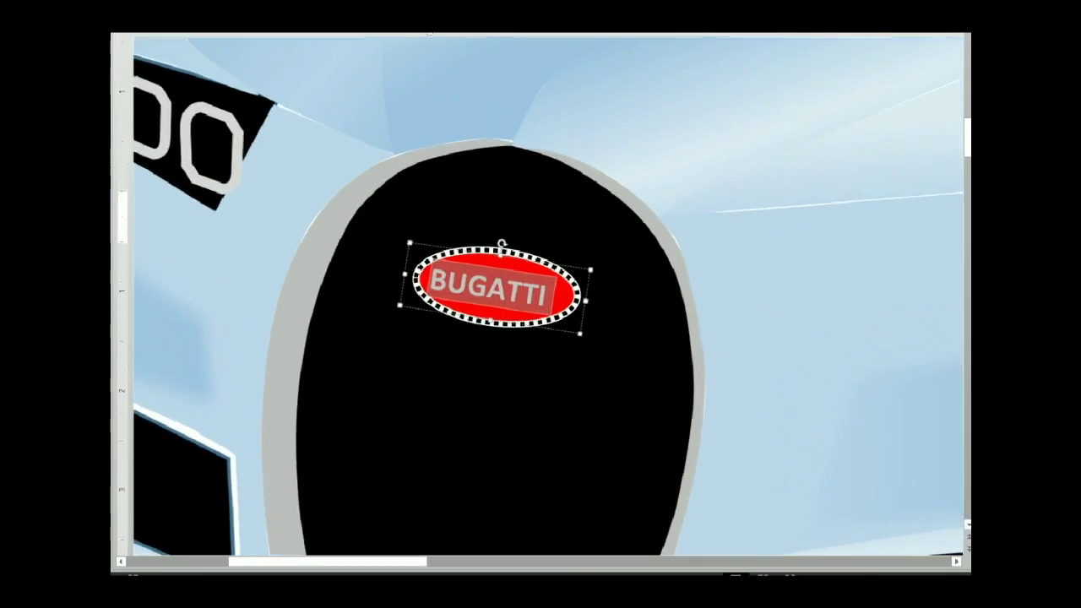
pyautogui.moveTo(571, 263); pyautogui.dragTo(579, 265)
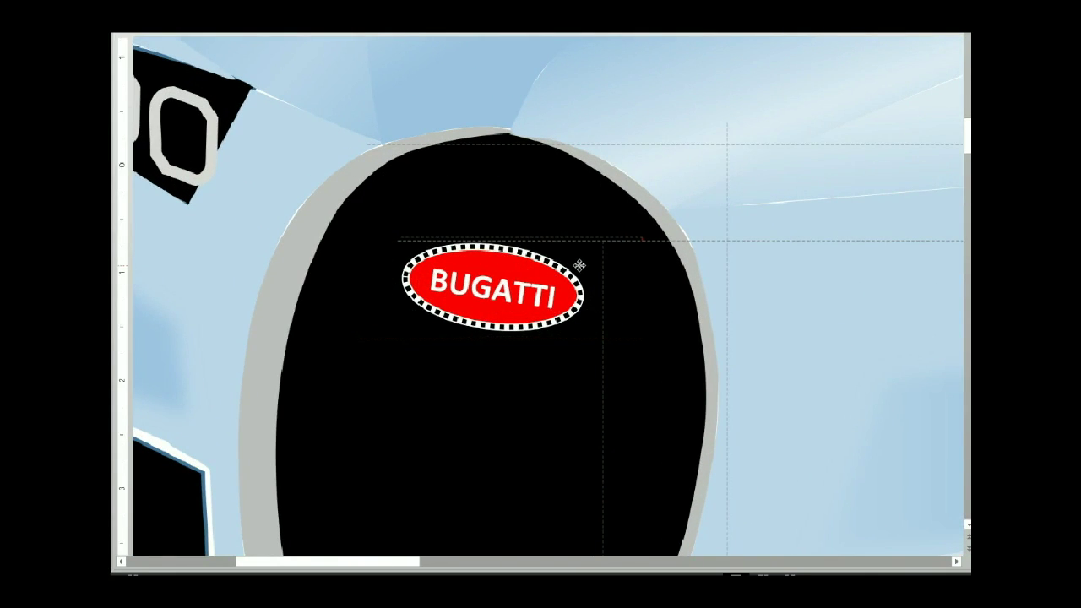
pyautogui.scroll(-5, 811, 571)
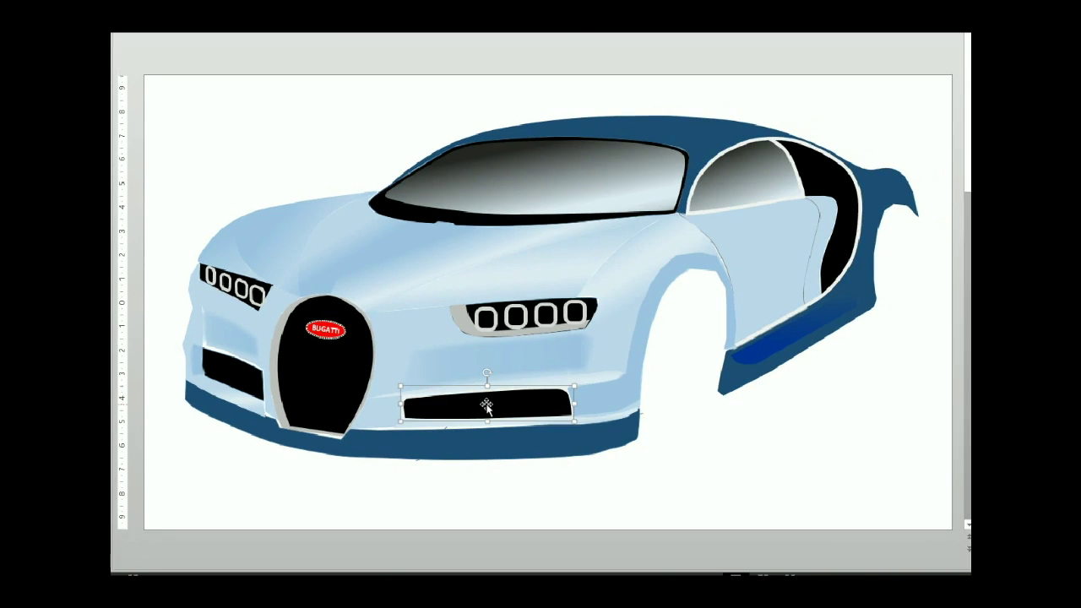
# - Edit the lower air intake's points and make its top-left and bottom-left corners straight points
pyautogui.click(498, 418)
pyautogui.scroll(5, 499, 418)
pyautogui.rightClick(239, 329)
pyautogui.click(304, 190)
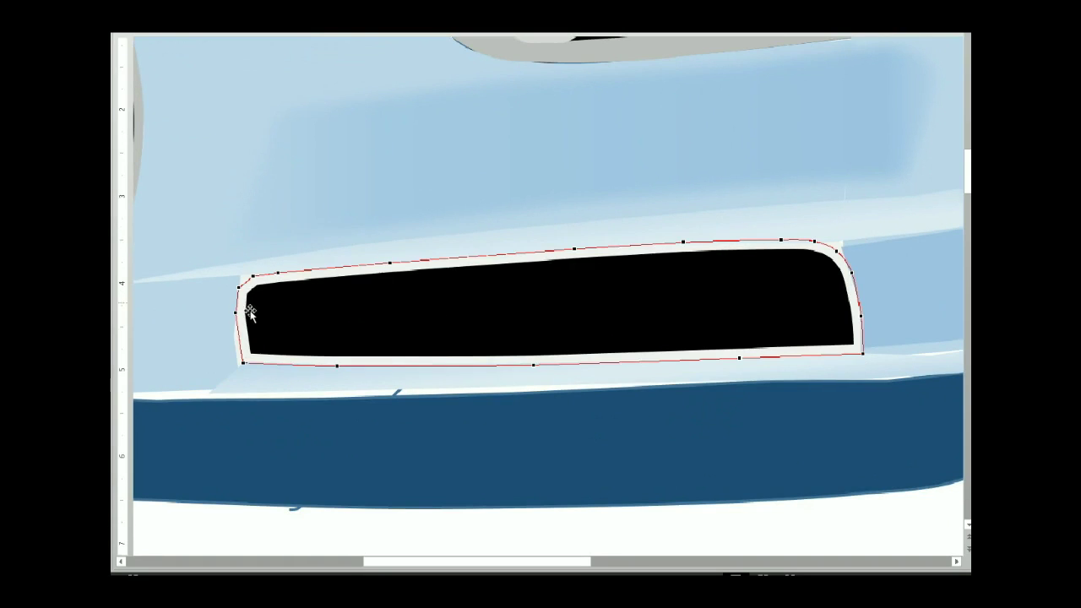
pyautogui.rightClick(240, 283)
pyautogui.click(281, 381)
pyautogui.rightClick(239, 292)
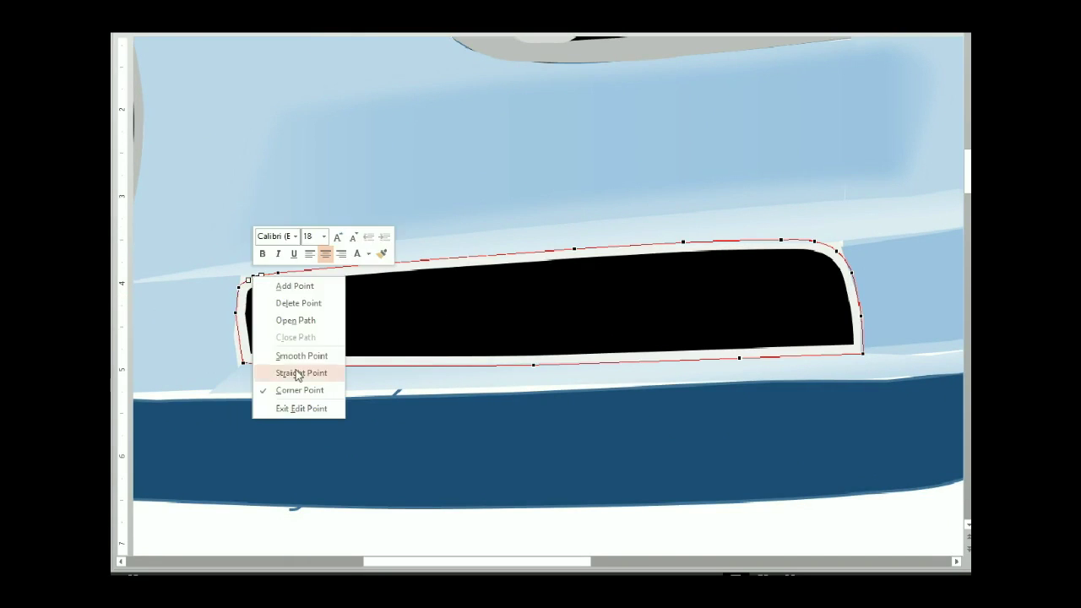
pyautogui.click(302, 373)
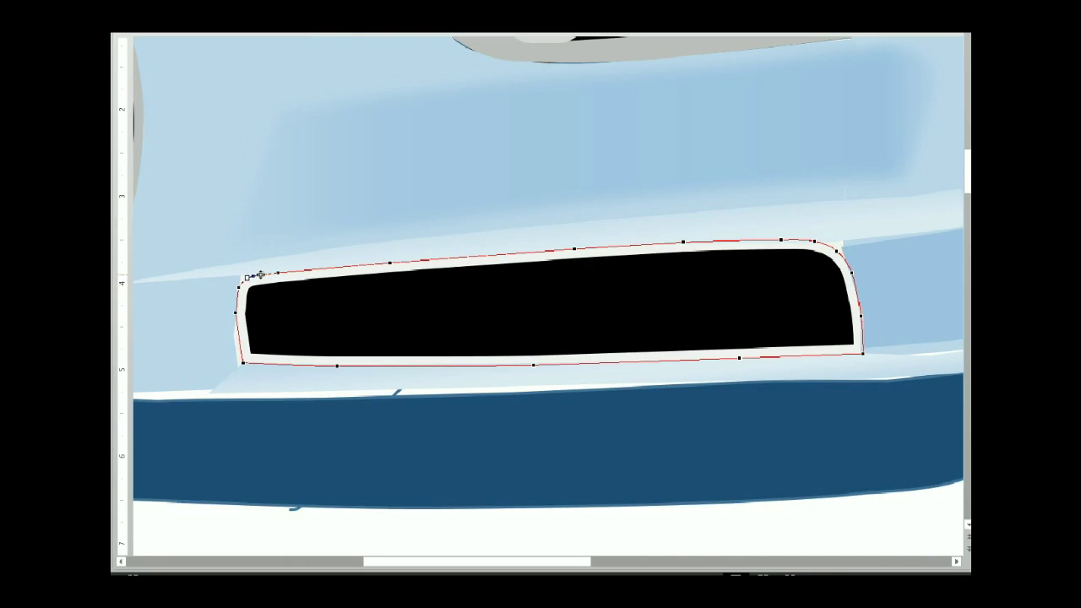
pyautogui.click(235, 312)
pyautogui.rightClick(243, 365)
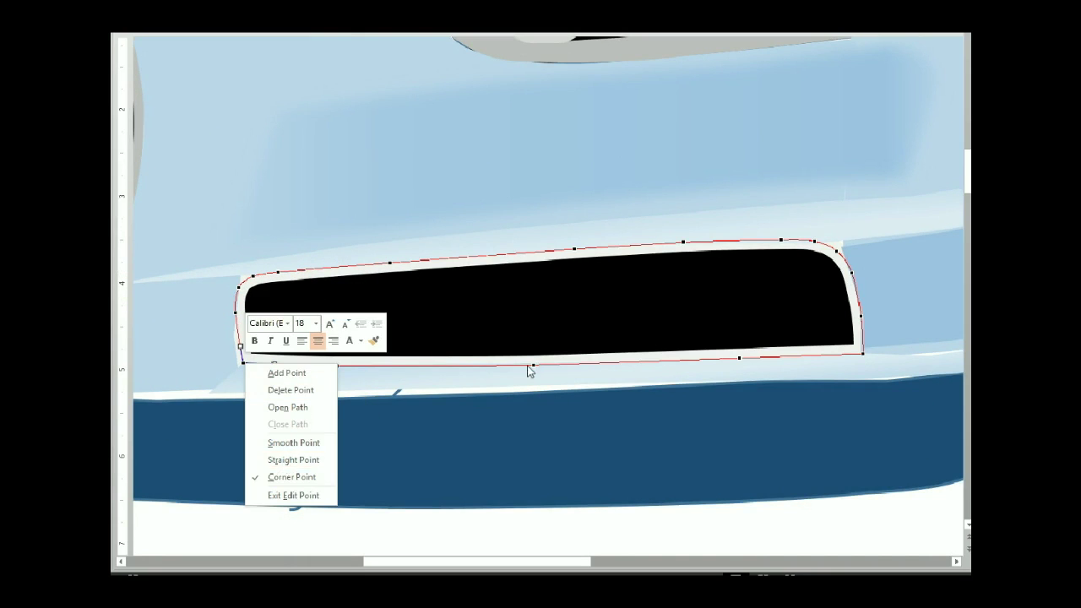
pyautogui.click(326, 460)
pyautogui.click(334, 365)
pyautogui.click(289, 365)
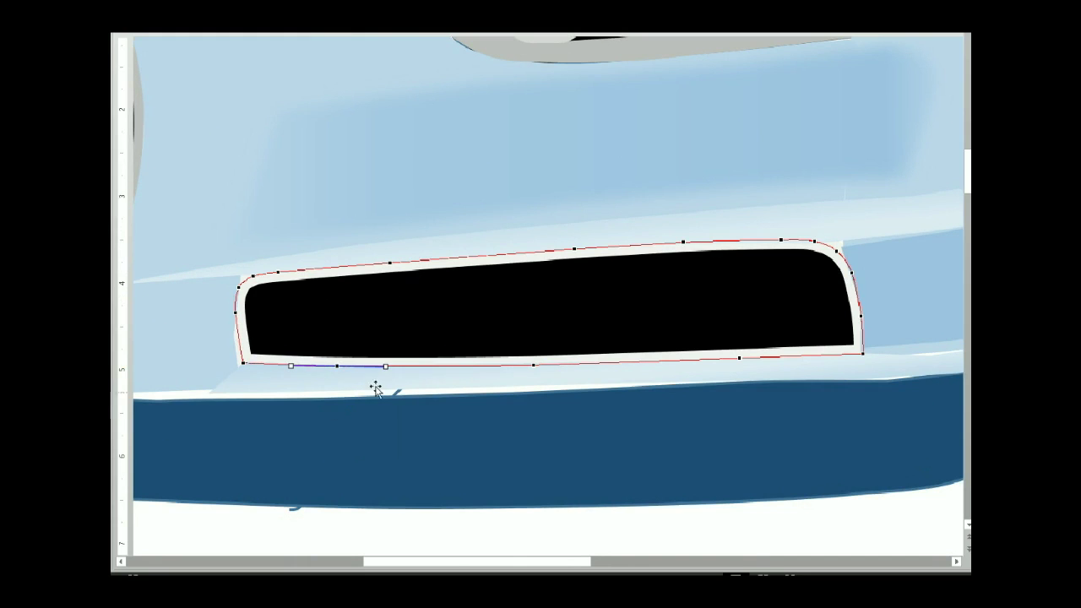
# - Make the intake's right and top-right corners straight points and finish editing
pyautogui.rightClick(851, 272)
pyautogui.click(901, 367)
pyautogui.rightClick(836, 251)
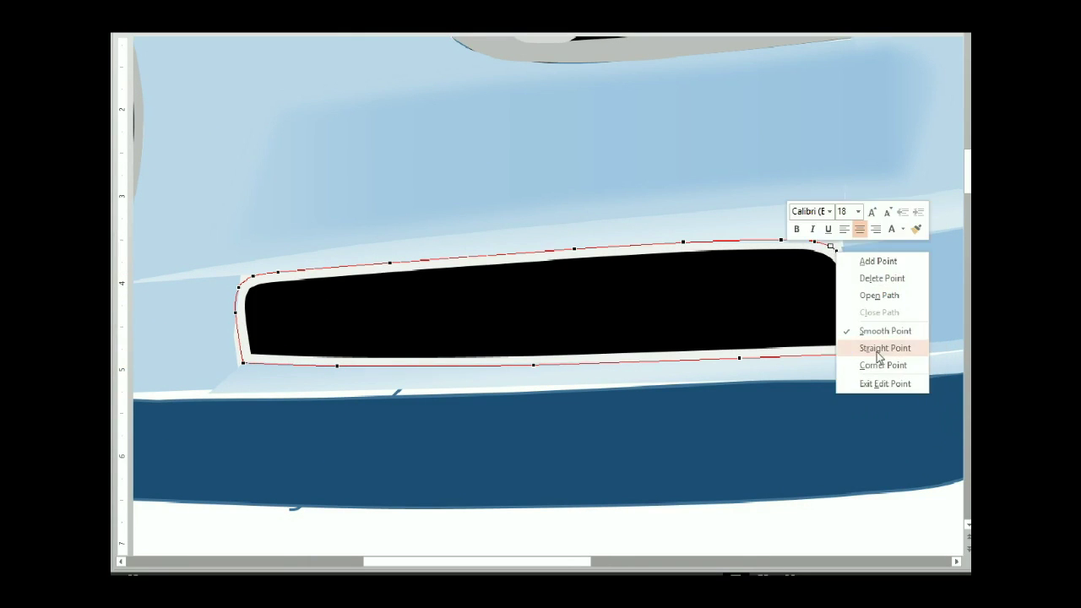
pyautogui.click(884, 346)
pyautogui.press('Tab')
pyautogui.press('Tab')
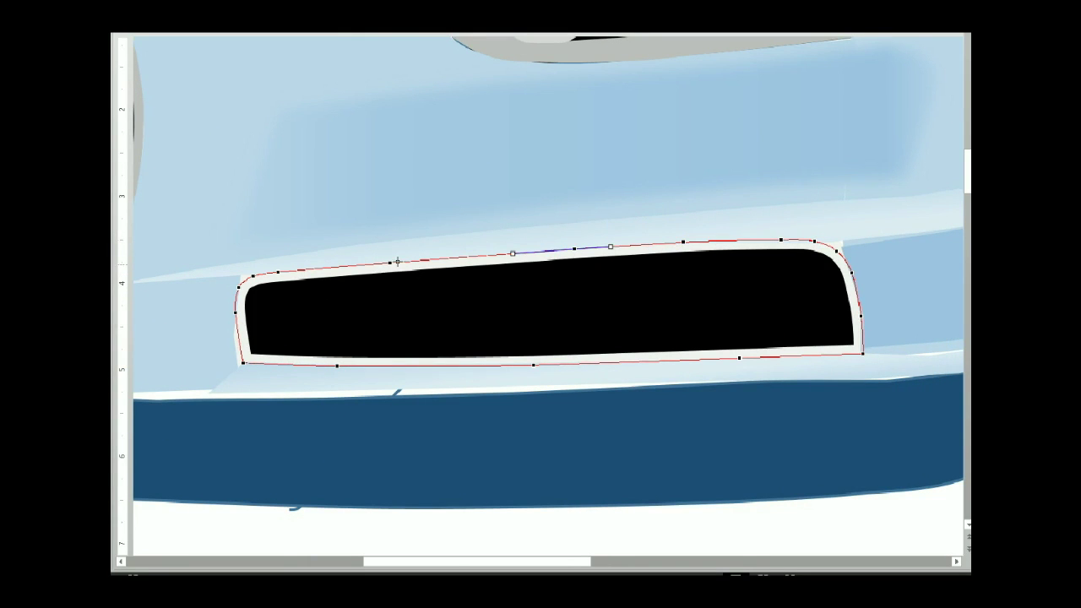
pyautogui.press('Tab')
pyautogui.press('Tab')
pyautogui.click(864, 314)
# - Edit the right light-blue panel's points, bending its top and lower edges toward the grille
pyautogui.rightClick(873, 301)
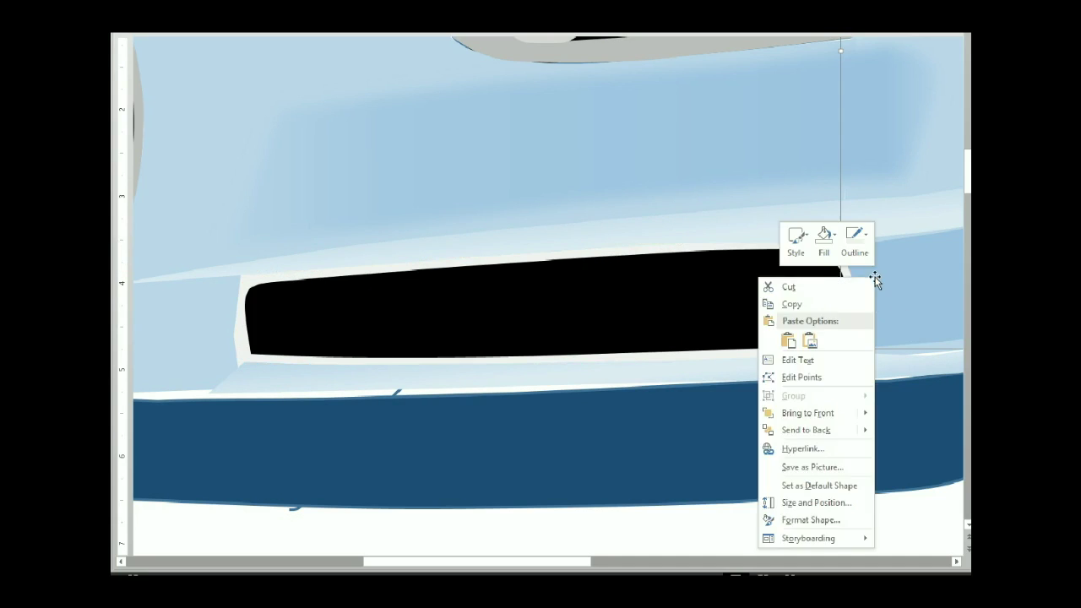
pyautogui.click(796, 376)
pyautogui.click(853, 282)
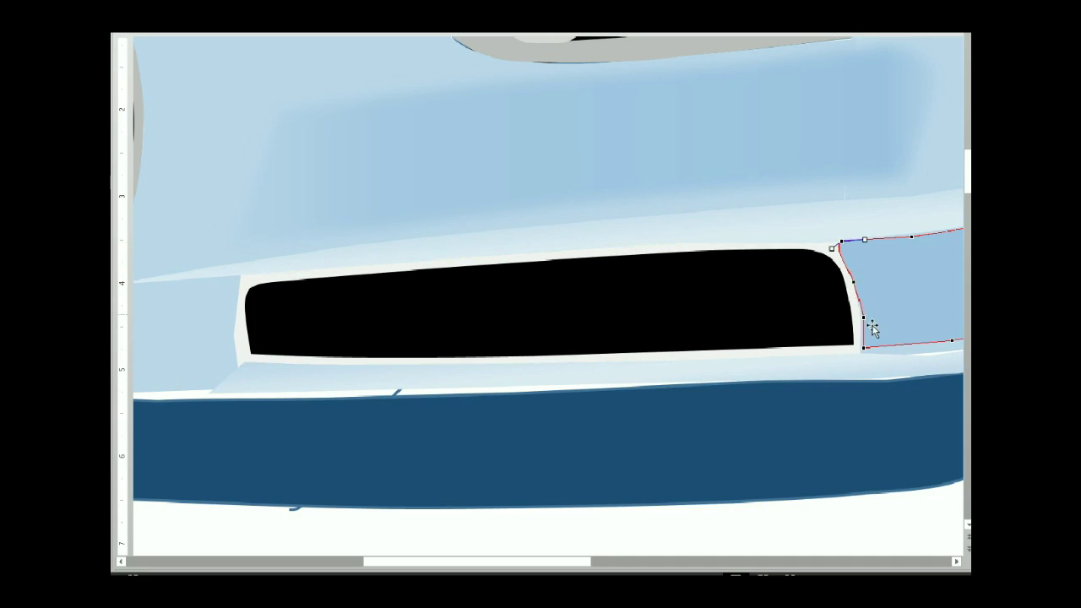
pyautogui.moveTo(865, 240); pyautogui.dragTo(877, 240)
pyautogui.click(854, 277)
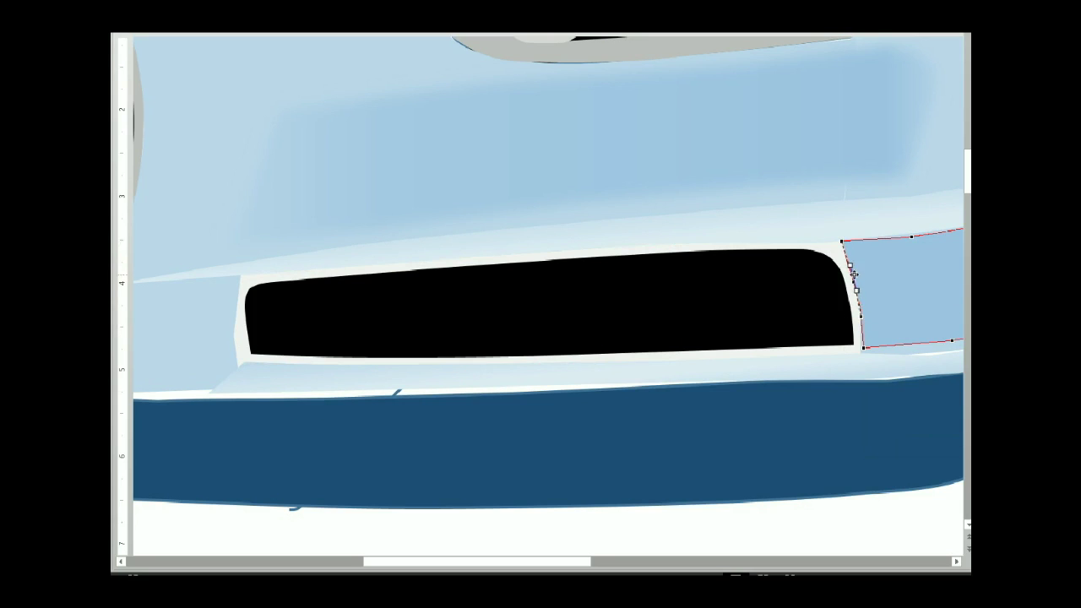
pyautogui.click(862, 347)
pyautogui.moveTo(847, 349); pyautogui.dragTo(852, 339)
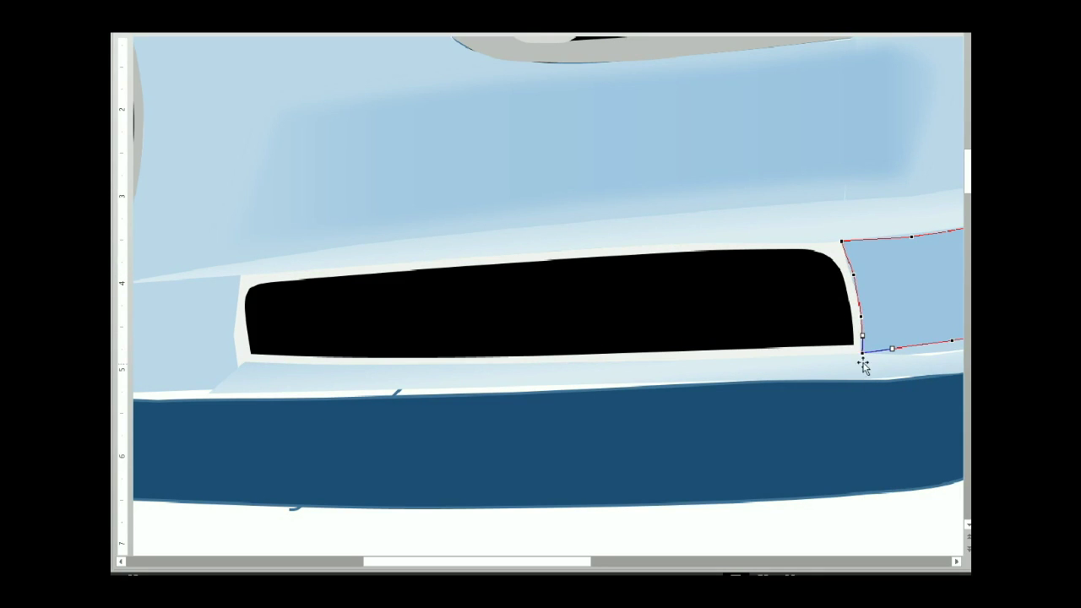
# - Edit the large light-blue panel's points, pulling its left vertex to the grille corner and changing its type
pyautogui.rightClick(202, 301)
pyautogui.press('Escape')
pyautogui.rightClick(200, 304)
pyautogui.press('e')
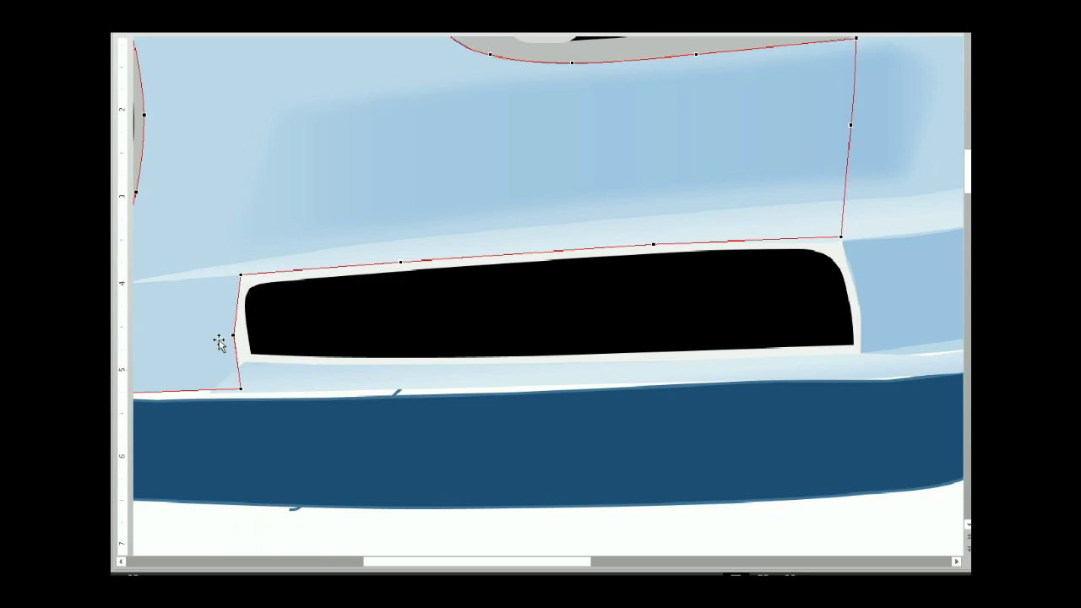
pyautogui.click(238, 274)
pyautogui.moveTo(238, 273); pyautogui.dragTo(223, 277)
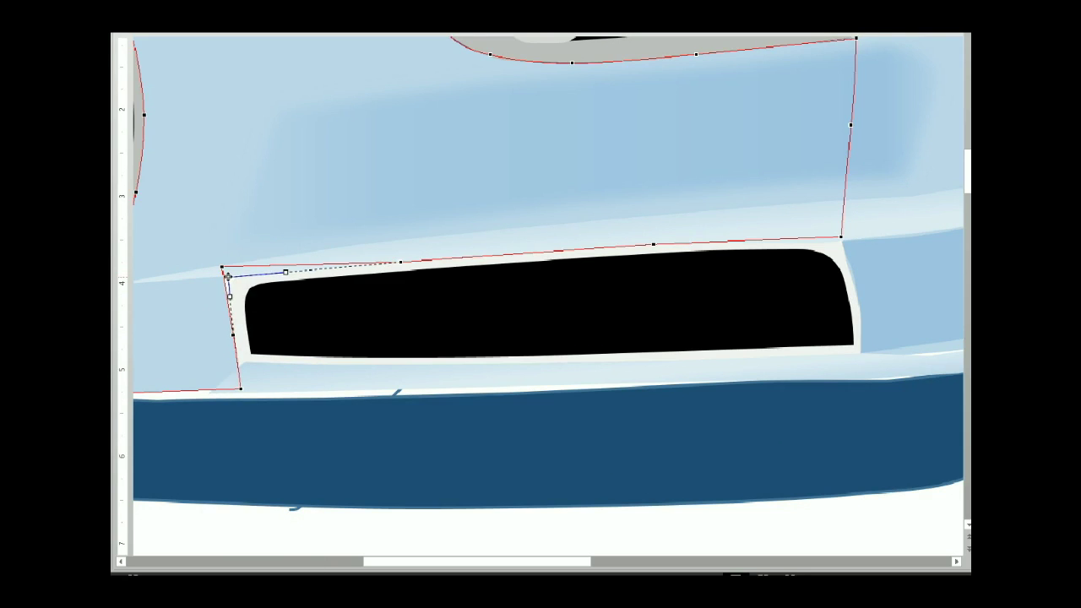
pyautogui.rightClick(232, 334)
pyautogui.click(249, 415)
pyautogui.rightClick(222, 277)
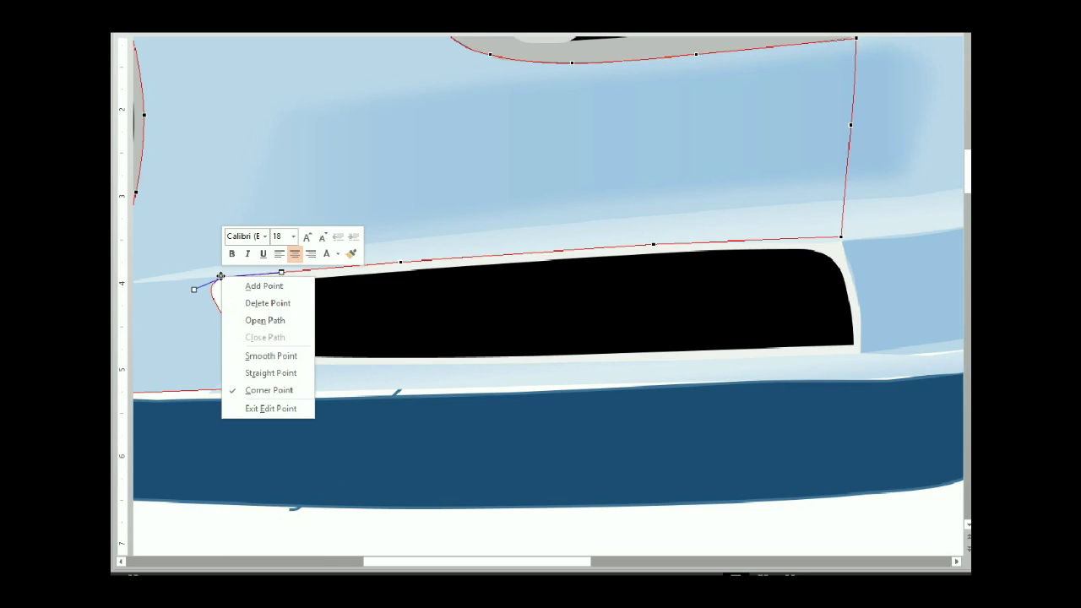
pyautogui.press('Escape')
# - Lower the large panel's bottom vertex, delete the redundant bottom-left vertex, and curve the diagonal edge
pyautogui.click(241, 388)
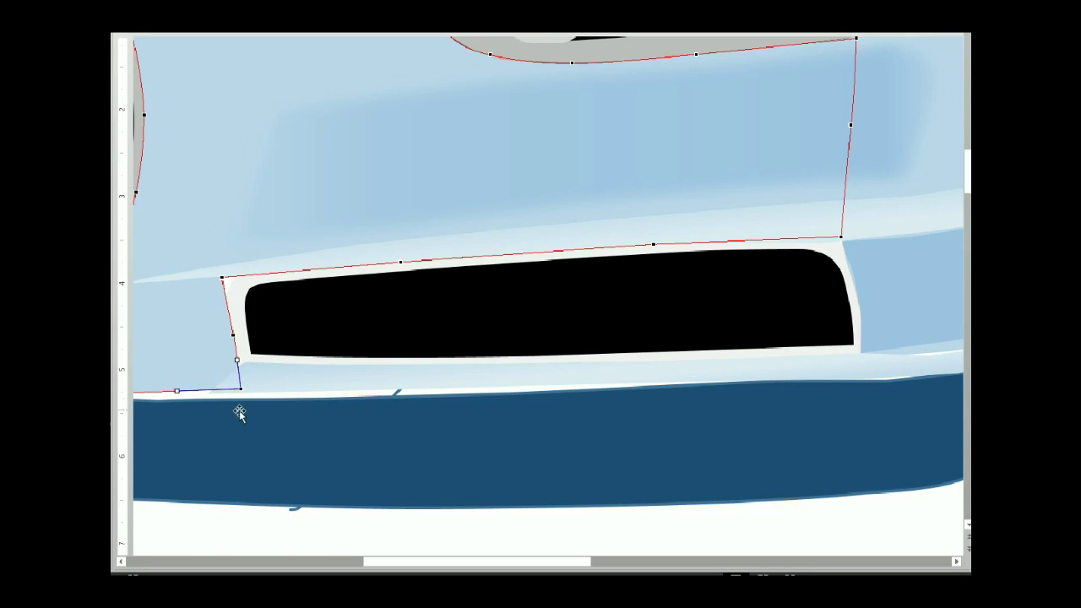
pyautogui.moveTo(239, 387); pyautogui.dragTo(240, 391)
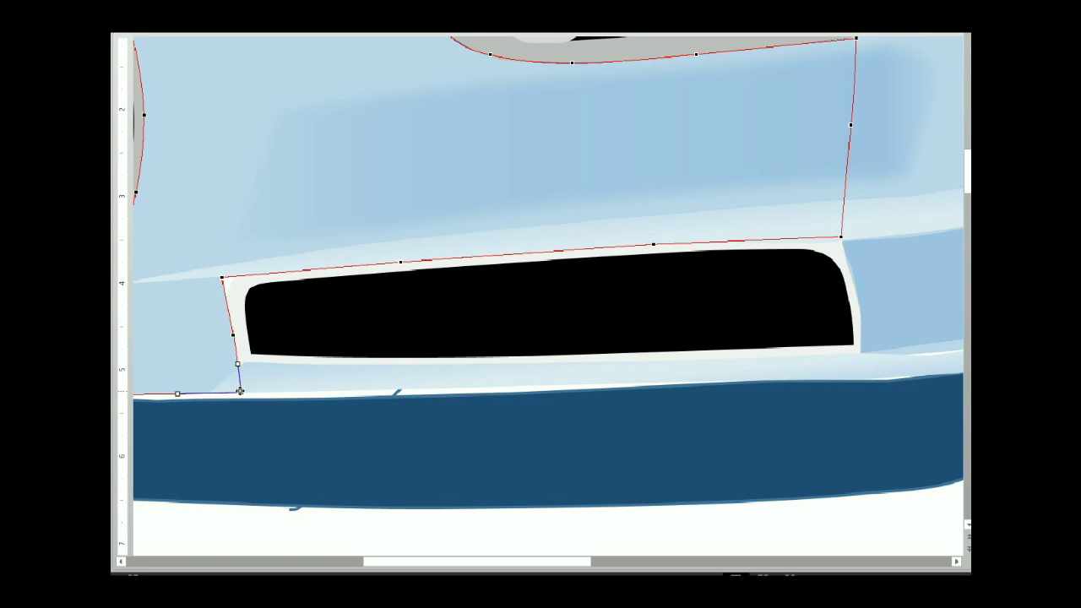
pyautogui.rightClick(241, 391)
pyautogui.click(282, 418)
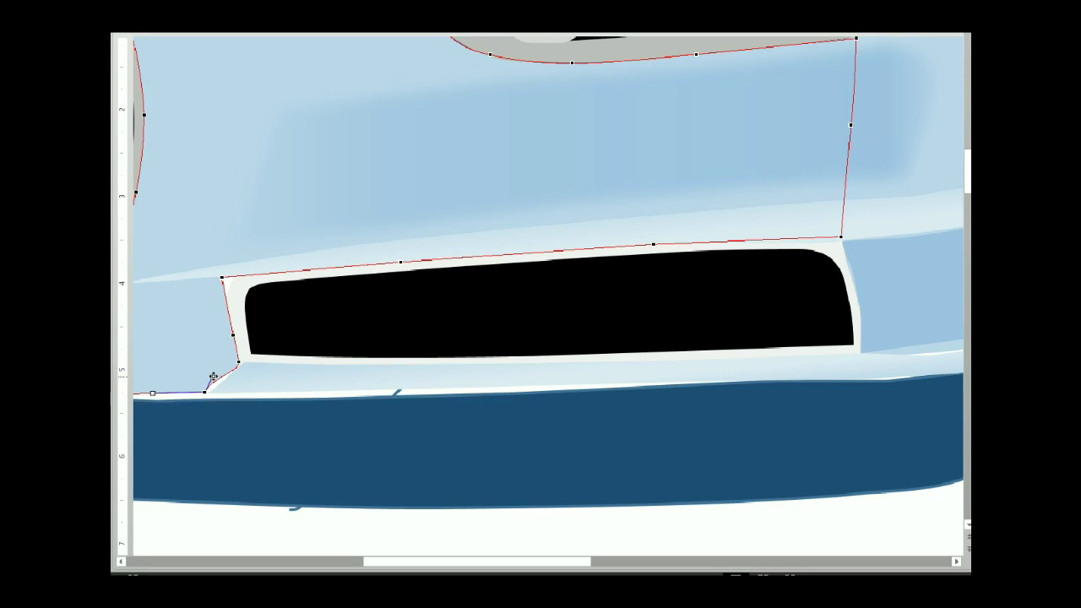
pyautogui.moveTo(233, 372)
pyautogui.mouseDown()
pyautogui.moveTo(224, 378)
pyautogui.moveTo(234, 350)
pyautogui.mouseUp()
# - Adjust vertices along the large panel's left edge, top edge and right corner
pyautogui.click(228, 293)
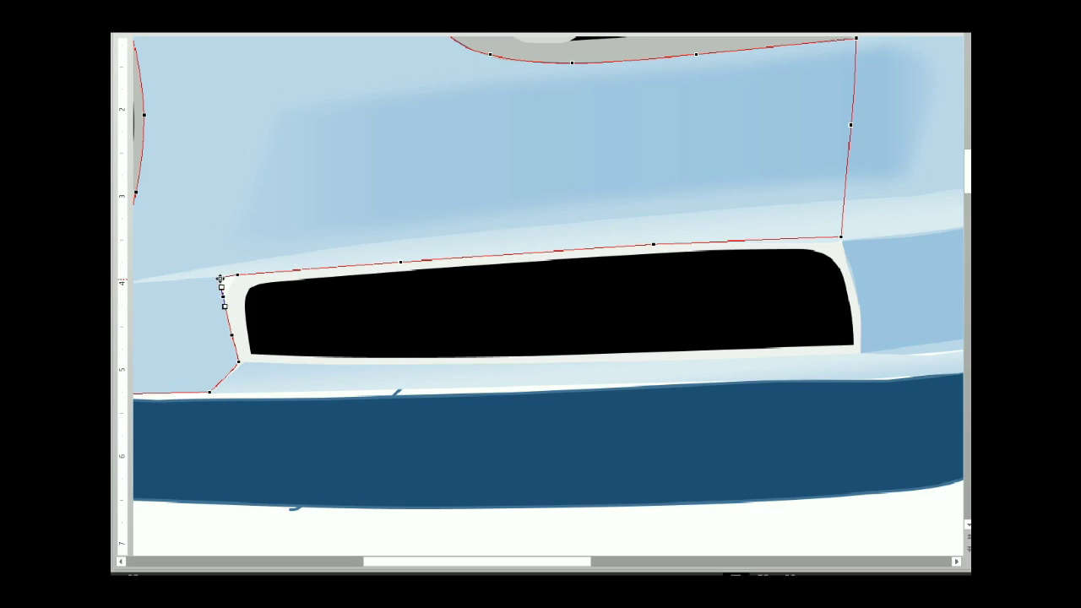
pyautogui.click(223, 285)
pyautogui.click(229, 291)
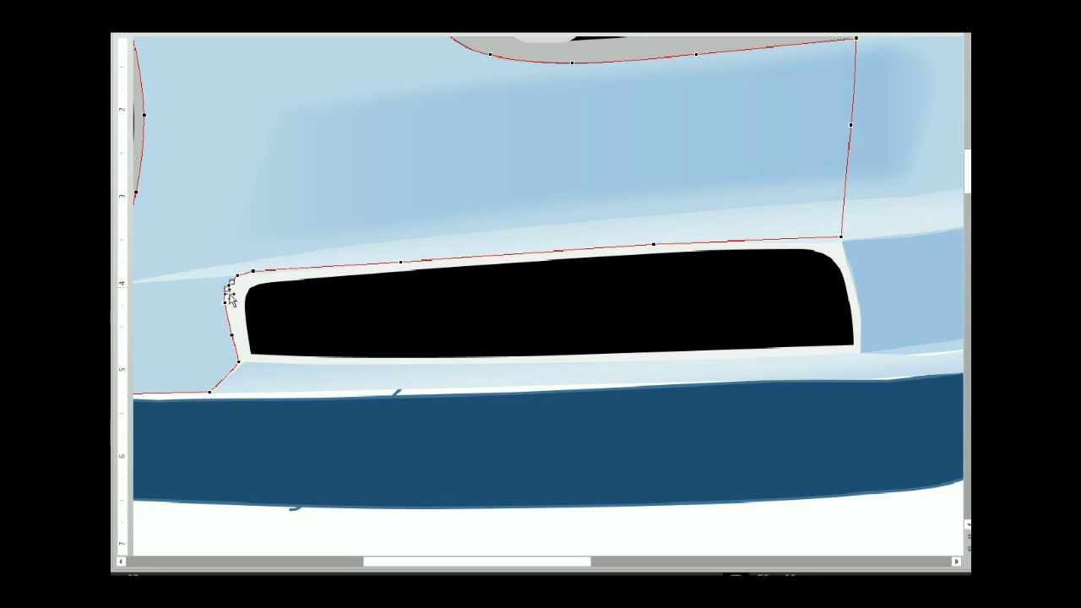
pyautogui.rightClick(653, 242)
pyautogui.click(697, 340)
pyautogui.rightClick(839, 237)
pyautogui.click(853, 329)
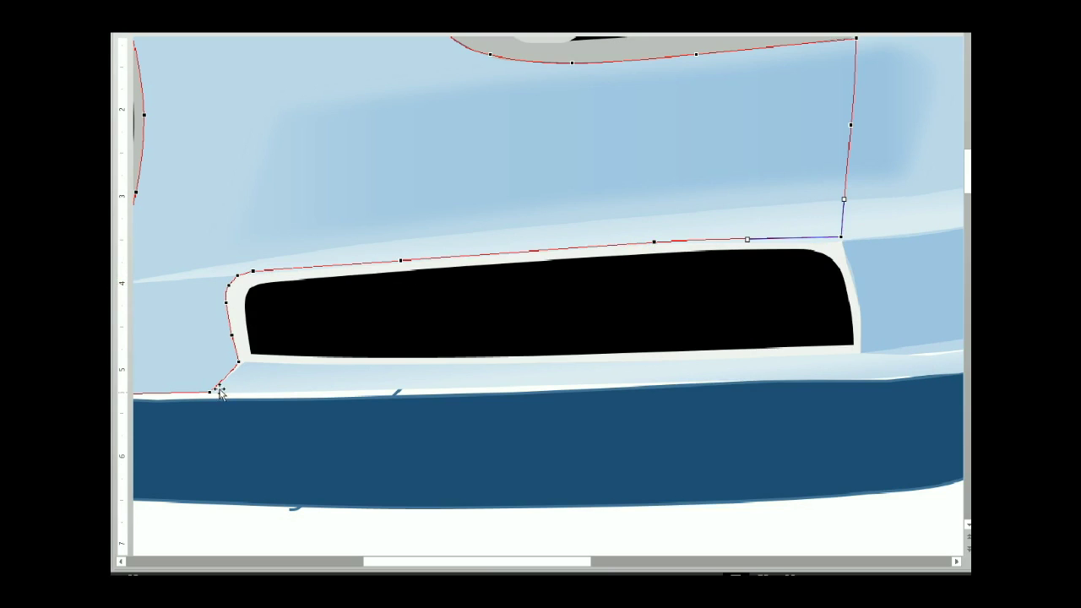
pyautogui.click(599, 244)
# - Edit the upper highlight strip's points, making its left and right vertices straight points
pyautogui.rightClick(751, 213)
pyautogui.click(777, 316)
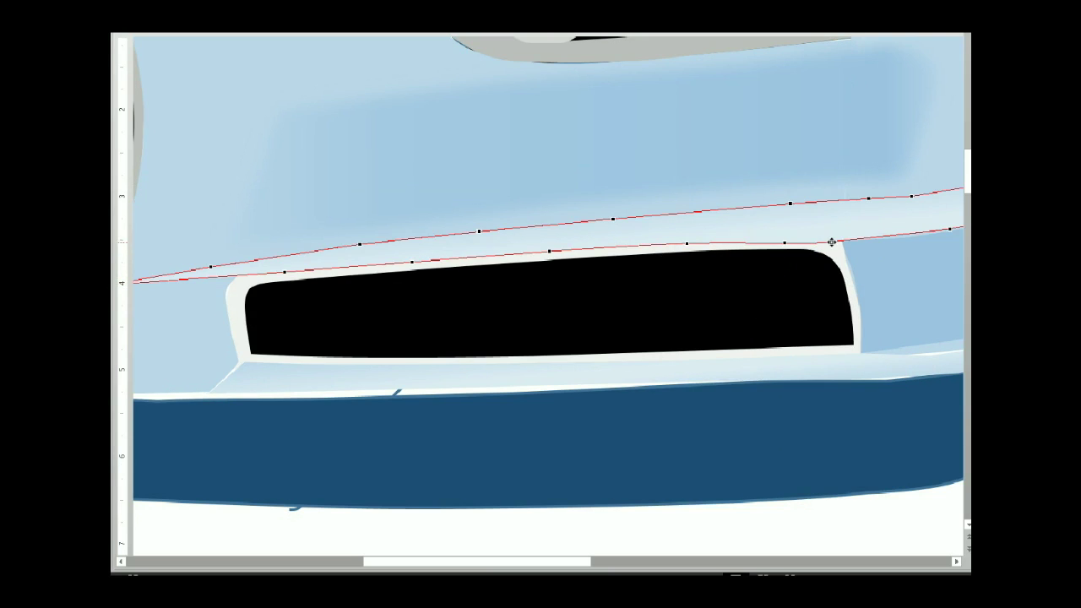
pyautogui.rightClick(787, 243)
pyautogui.click(816, 338)
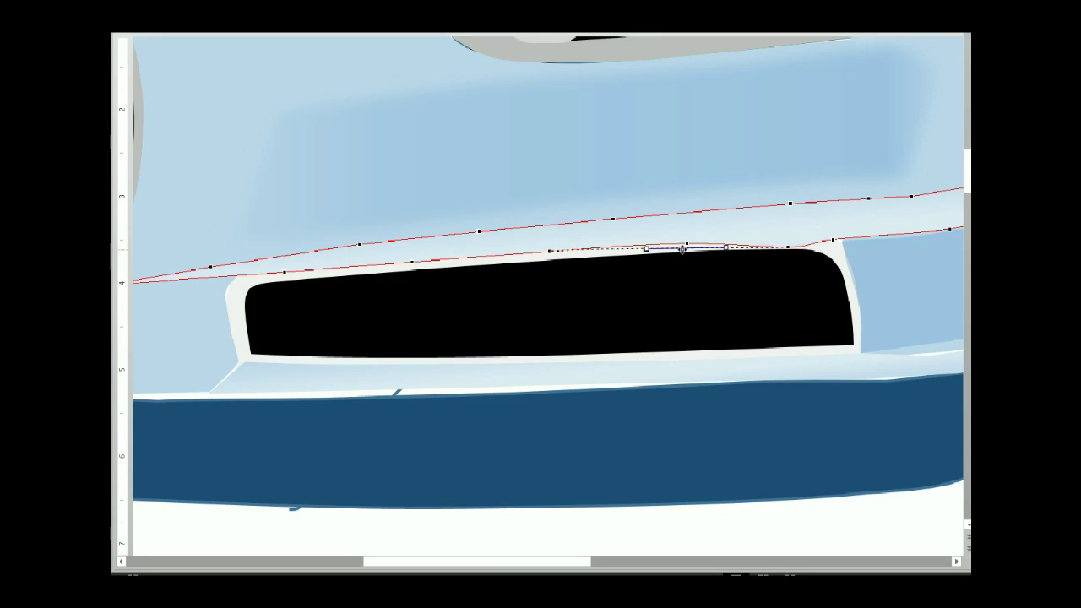
pyautogui.rightClick(549, 251)
pyautogui.click(591, 340)
pyautogui.rightClick(833, 242)
pyautogui.click(836, 246)
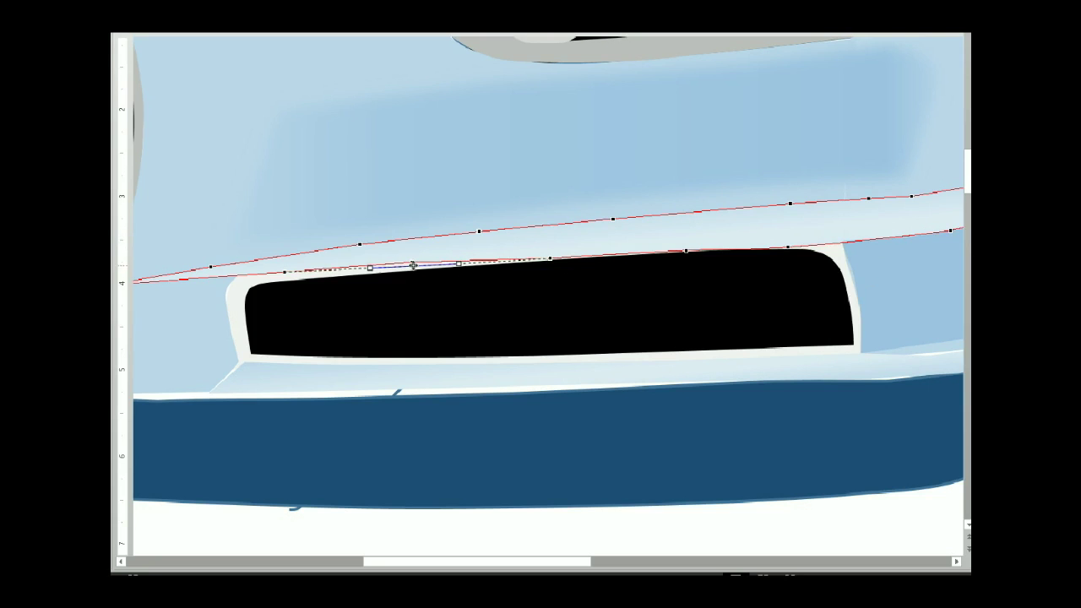
pyautogui.rightClick(284, 275)
pyautogui.click(332, 392)
pyautogui.hscroll(-3, 278, 487)
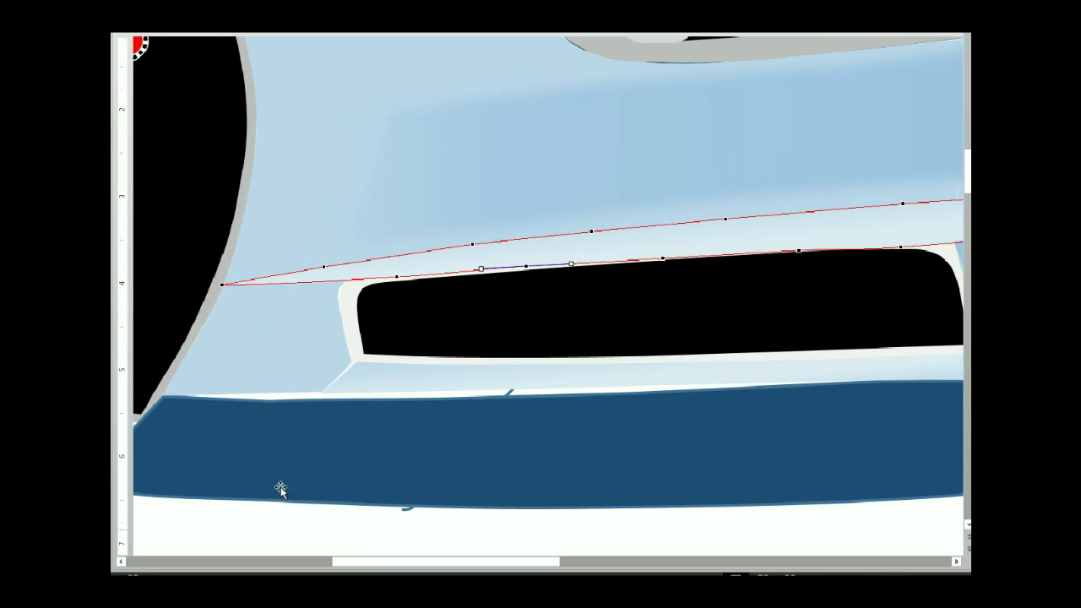
pyautogui.click(222, 288)
pyautogui.click(527, 268)
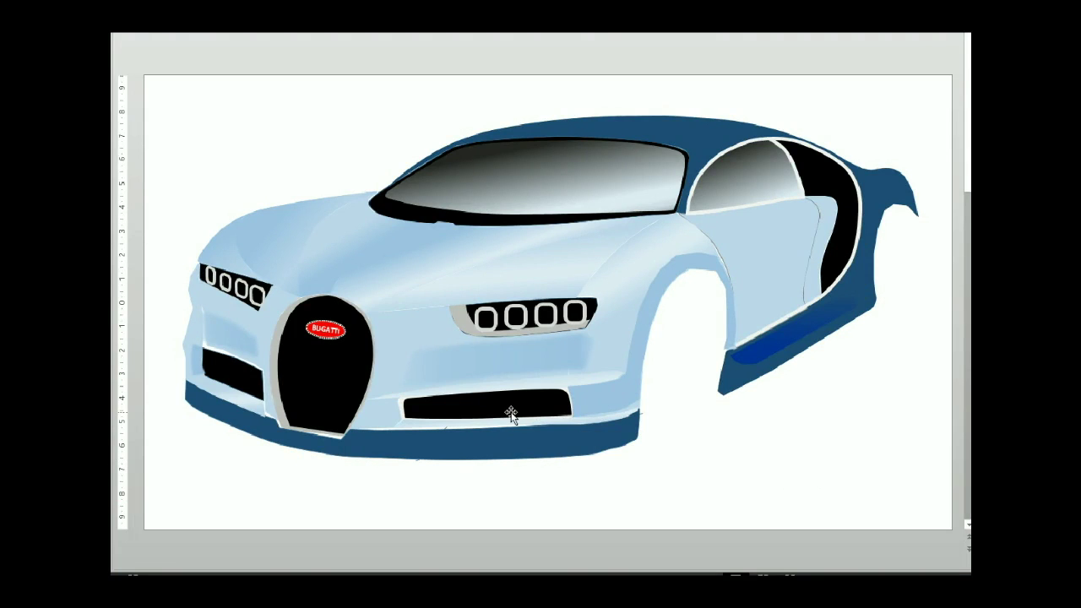
# - Edit the pale strip's points, adding a vertex on its lower edge and nudging the lower-left corner
pyautogui.scroll(5, 503, 407)
pyautogui.rightClick(504, 357)
pyautogui.click(507, 195)
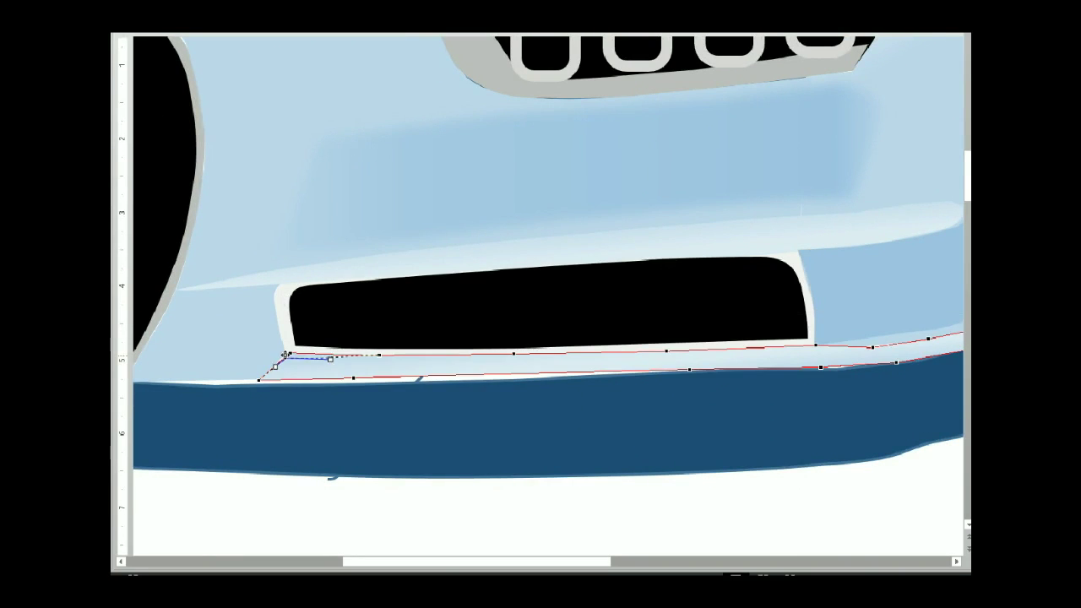
pyautogui.rightClick(384, 360)
pyautogui.click(393, 330)
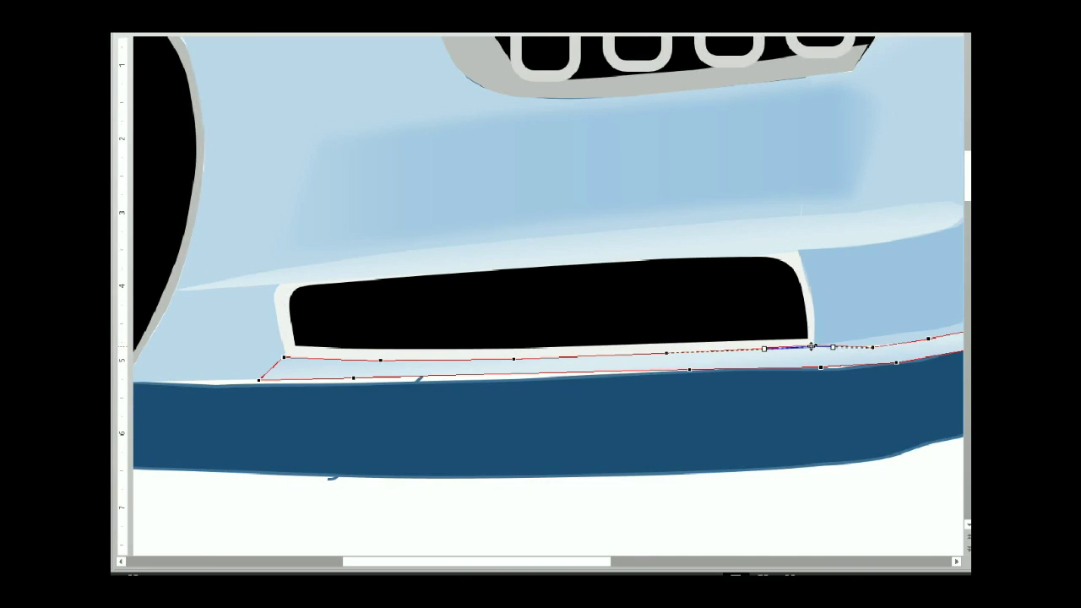
pyautogui.click(873, 346)
pyautogui.rightClick(710, 368)
pyautogui.press('Escape')
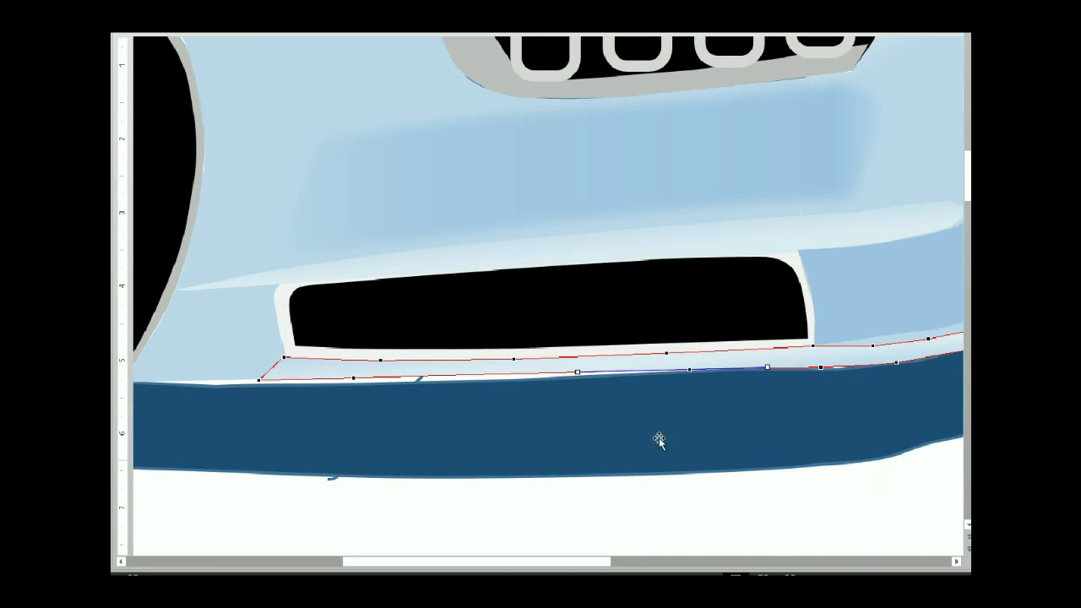
pyautogui.rightClick(374, 379)
pyautogui.click(376, 384)
pyautogui.moveTo(259, 381); pyautogui.dragTo(253, 382)
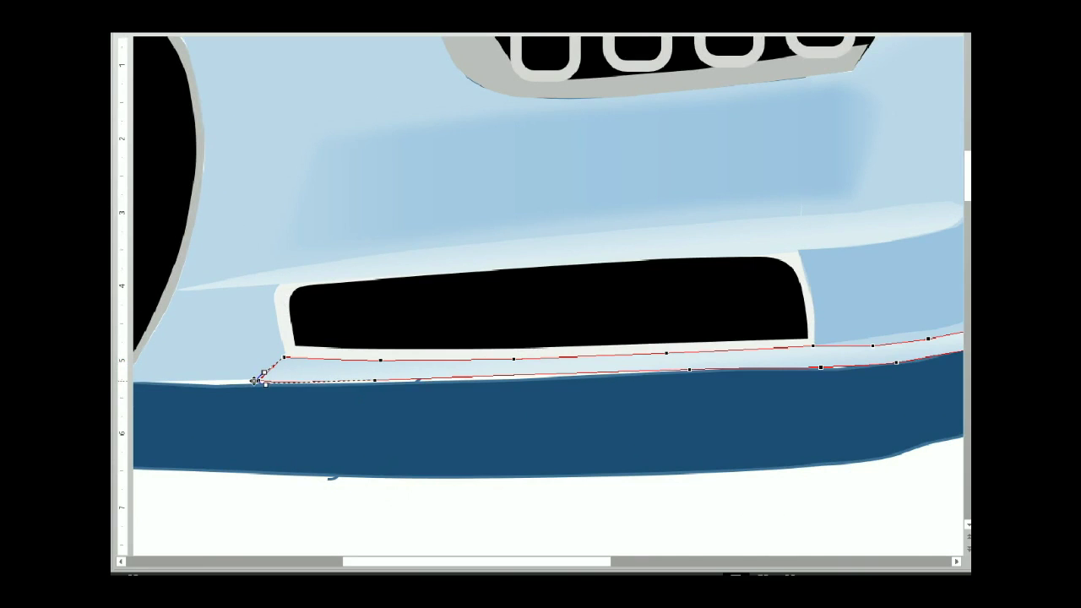
pyautogui.click(689, 370)
pyautogui.moveTo(375, 381); pyautogui.dragTo(384, 382)
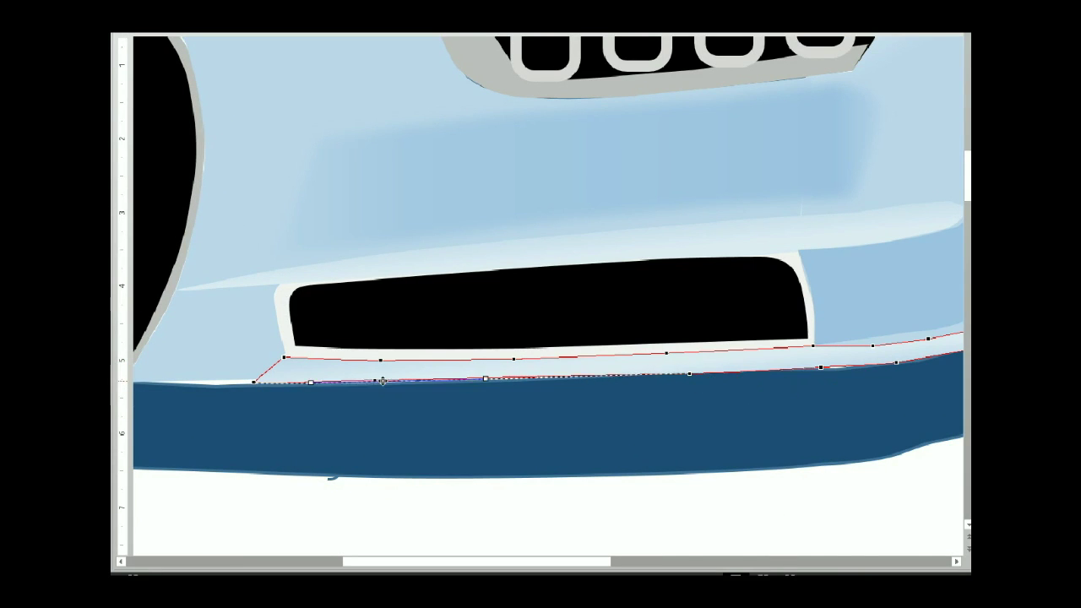
# - Change the point types of the strip's right-side and upper-edge vertices to straight points
pyautogui.click(820, 369)
pyautogui.rightClick(873, 346)
pyautogui.click(897, 437)
pyautogui.rightClick(833, 345)
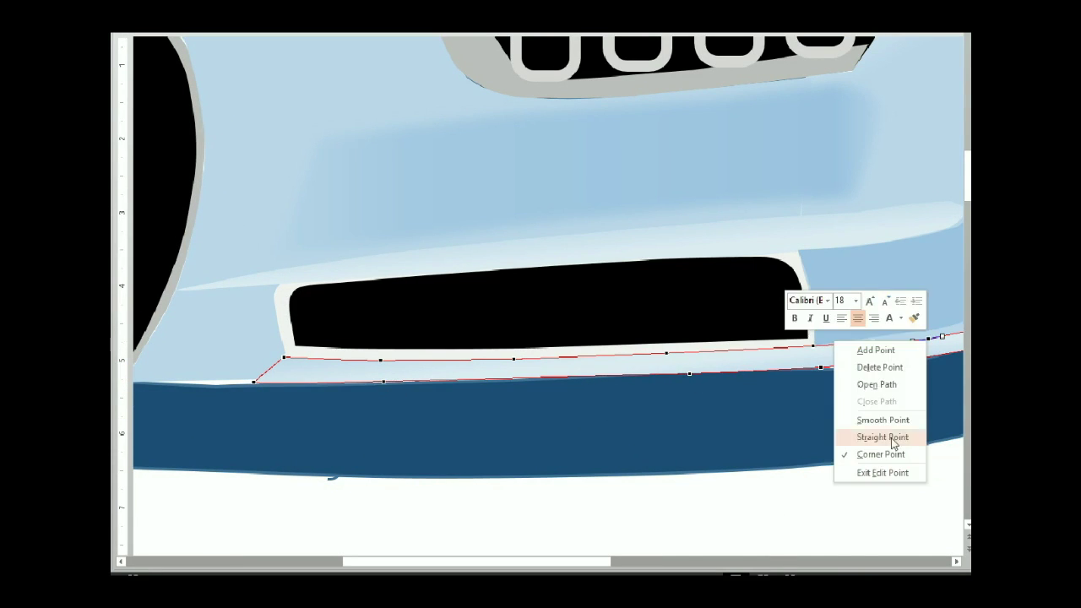
pyautogui.click(898, 441)
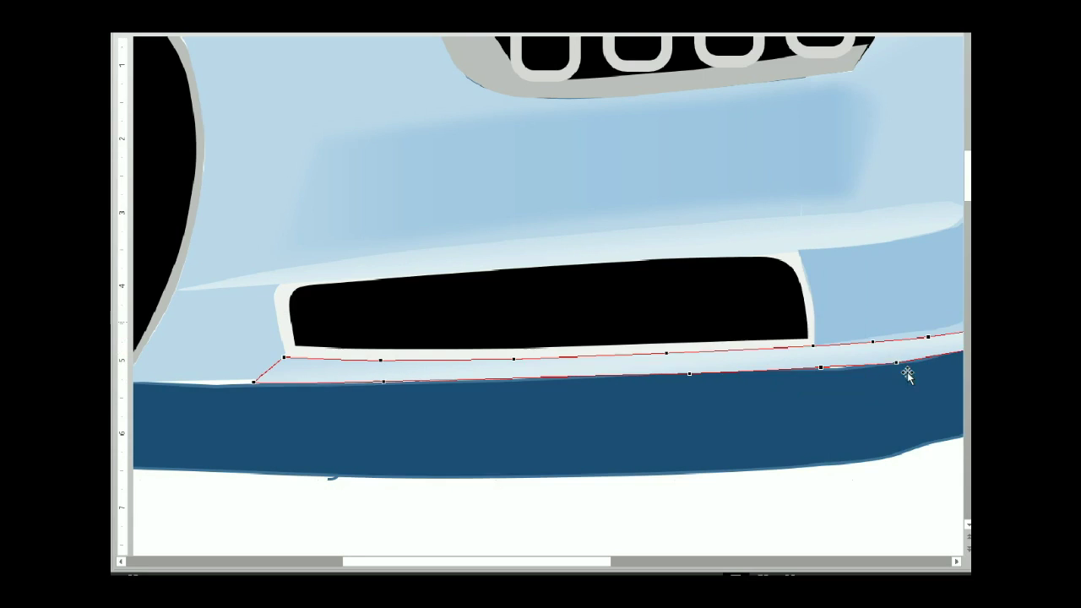
pyautogui.moveTo(565, 562); pyautogui.dragTo(637, 563)
pyautogui.rightClick(743, 349)
pyautogui.click(797, 444)
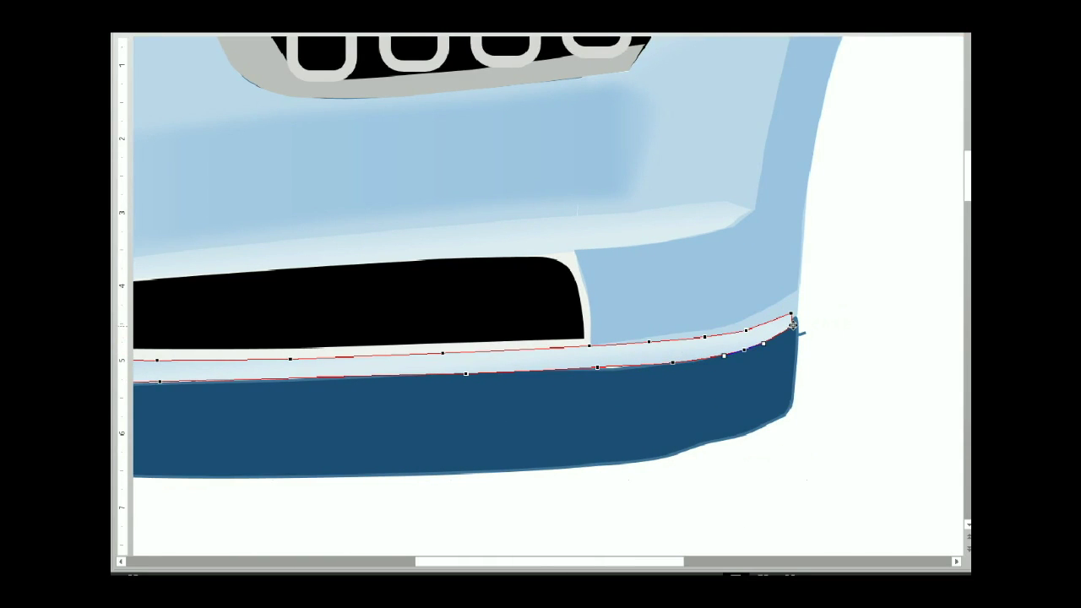
pyautogui.rightClick(790, 313)
pyautogui.click(785, 434)
pyautogui.rightClick(704, 337)
pyautogui.click(753, 417)
pyautogui.rightClick(648, 341)
pyautogui.click(697, 422)
# - Change the point types of the strip's left vertices and lower-left node, then exit editing
pyautogui.rightClick(591, 347)
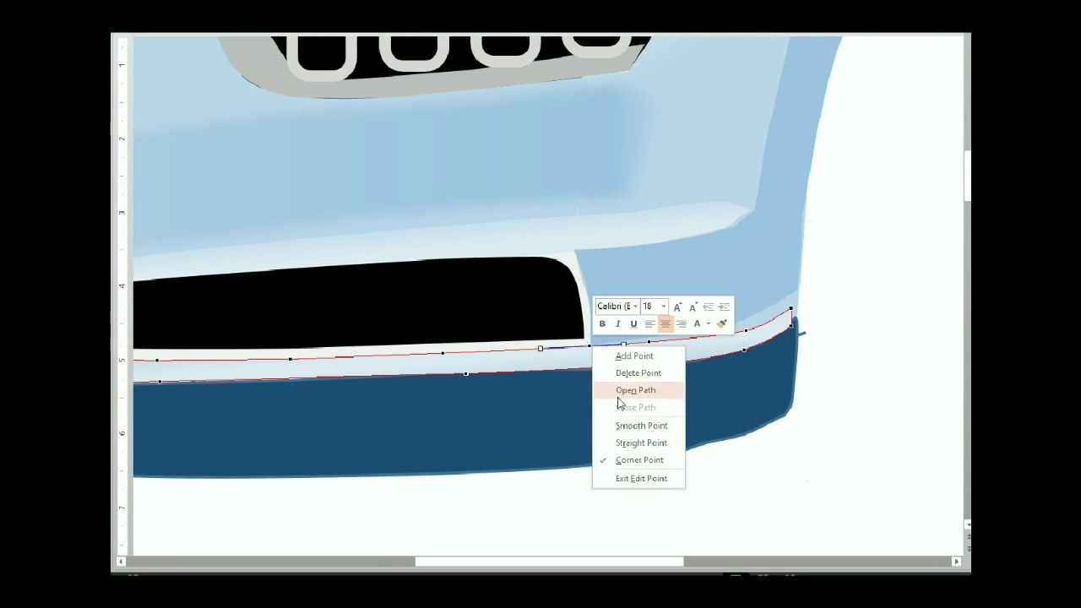
pyautogui.rightClick(445, 351)
pyautogui.click(482, 432)
pyautogui.rightClick(290, 357)
pyautogui.click(338, 436)
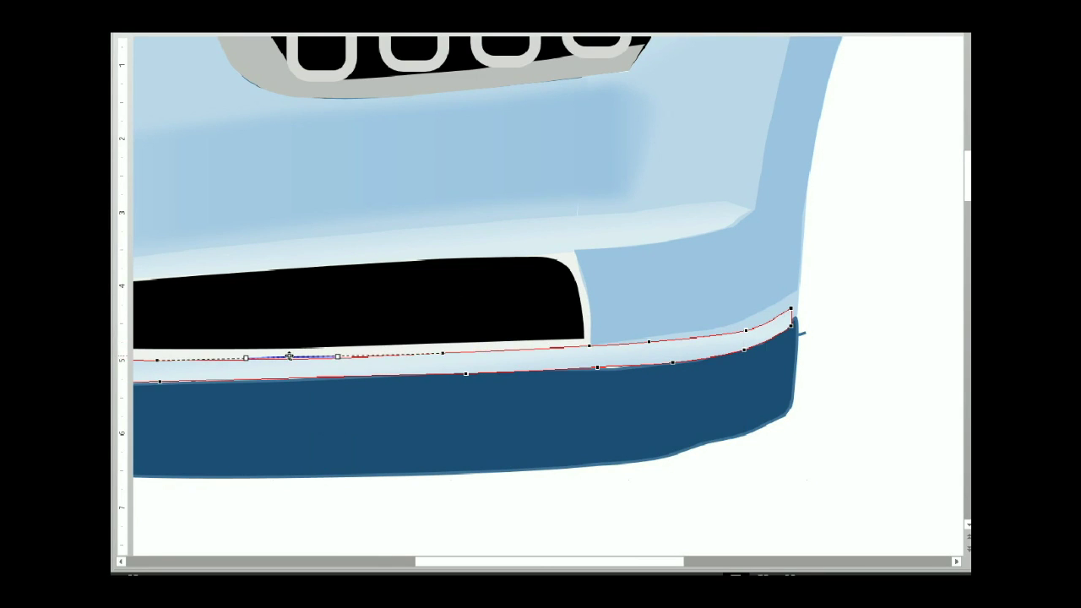
pyautogui.moveTo(460, 562)
pyautogui.mouseDown()
pyautogui.moveTo(367, 564)
pyautogui.moveTo(582, 564)
pyautogui.mouseUp()
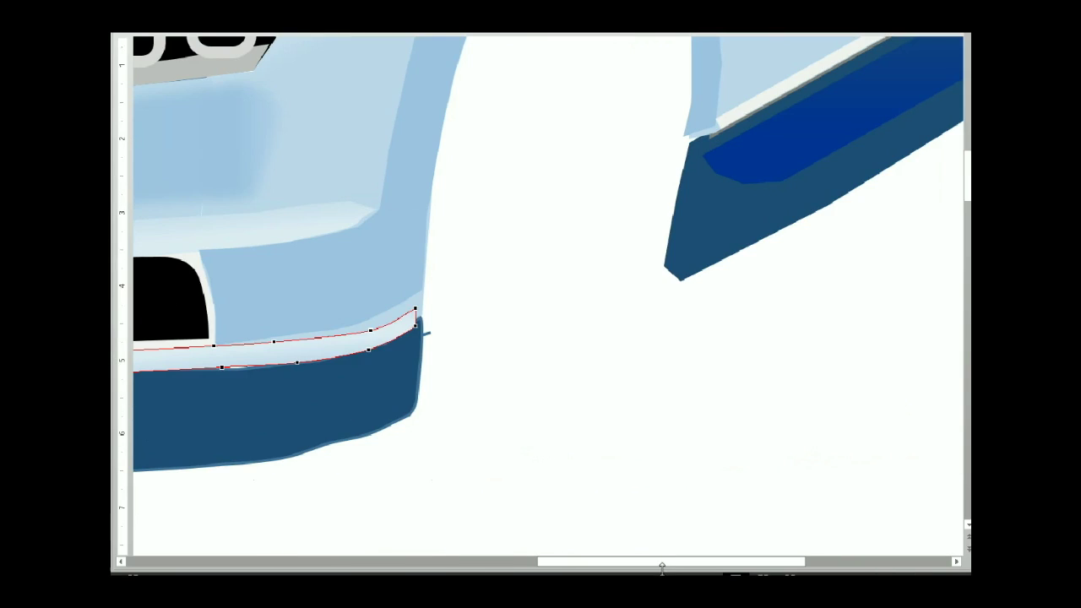
pyautogui.click(371, 350)
pyautogui.click(223, 367)
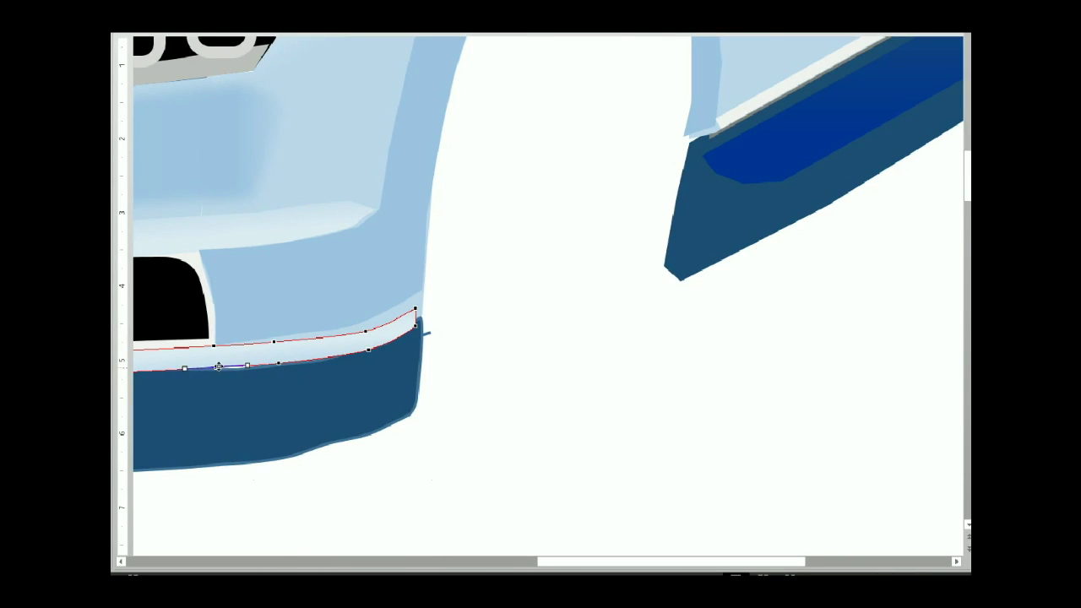
pyautogui.rightClick(243, 367)
pyautogui.click(216, 368)
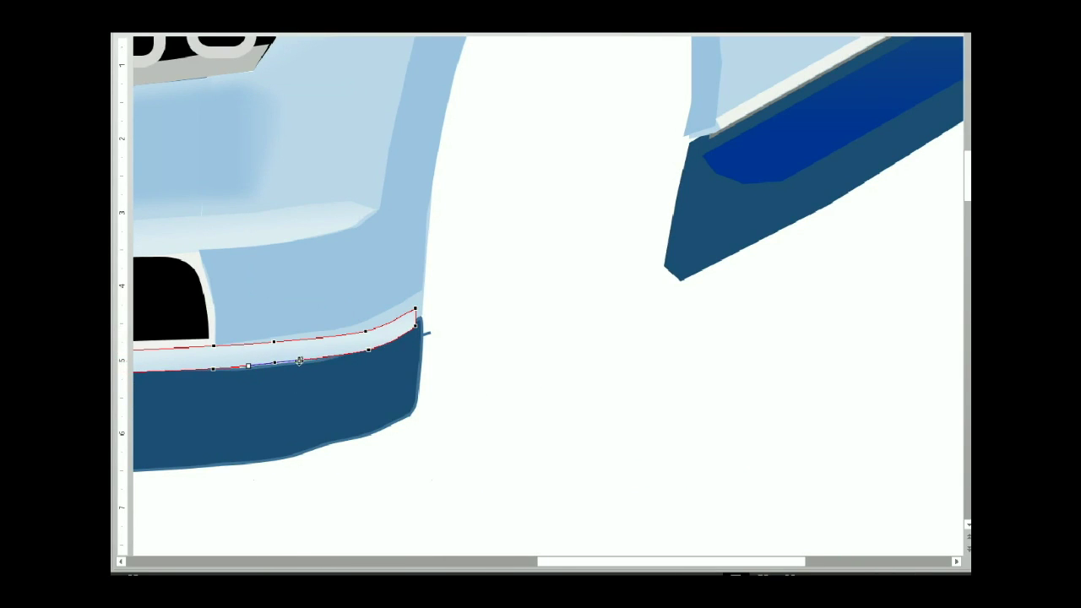
pyautogui.click(528, 441)
# - Edit the light-blue panel's points, making the lower node straight and reshaping the lower-right curve
pyautogui.moveTo(592, 562); pyautogui.dragTo(435, 561)
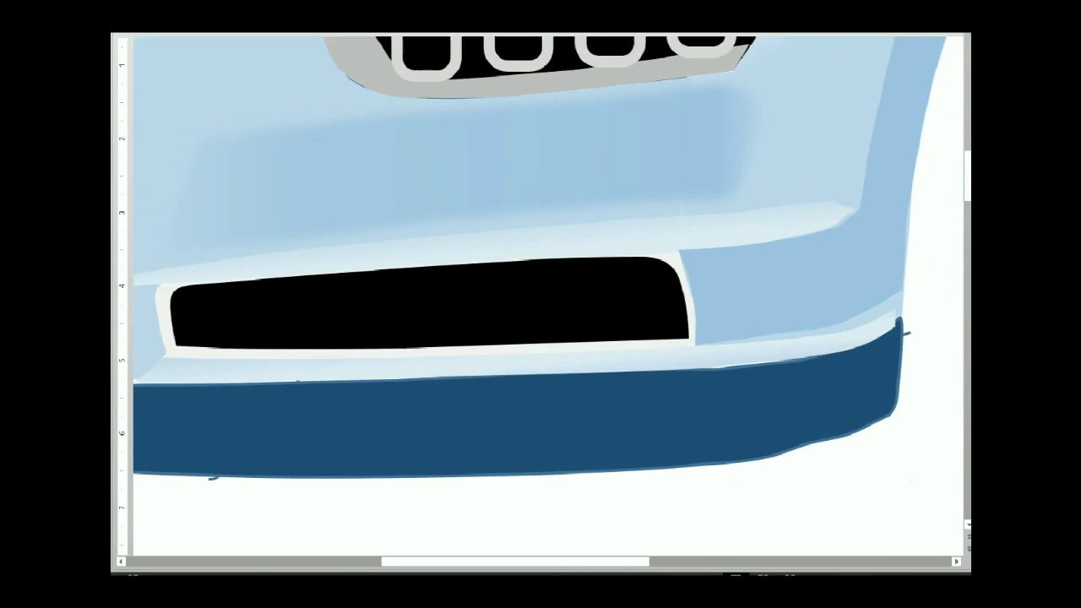
pyautogui.rightClick(733, 282)
pyautogui.click(771, 389)
pyautogui.rightClick(774, 335)
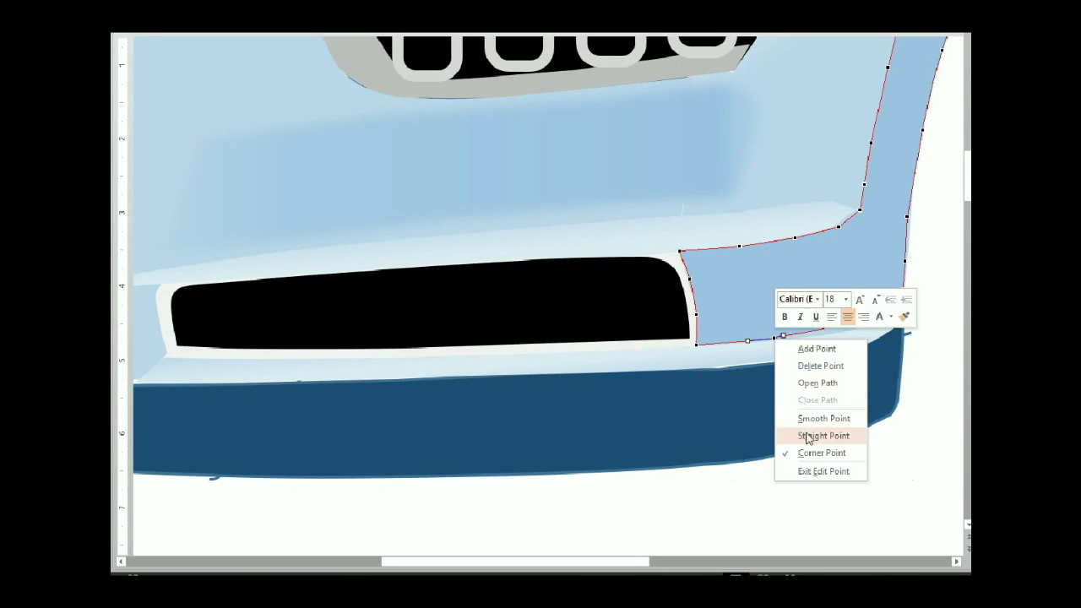
pyautogui.click(845, 433)
pyautogui.rightClick(879, 304)
pyautogui.moveTo(878, 304); pyautogui.dragTo(882, 308)
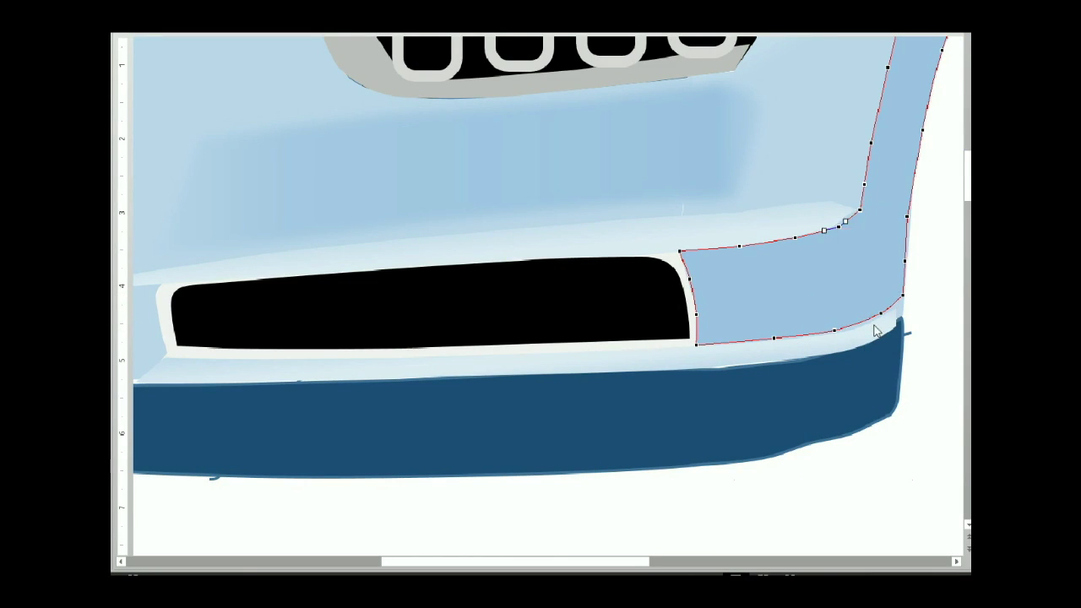
# - Set the panel's upper-right corner nodes to Straight Point
pyautogui.rightClick(849, 221)
pyautogui.click(878, 296)
pyautogui.rightClick(863, 186)
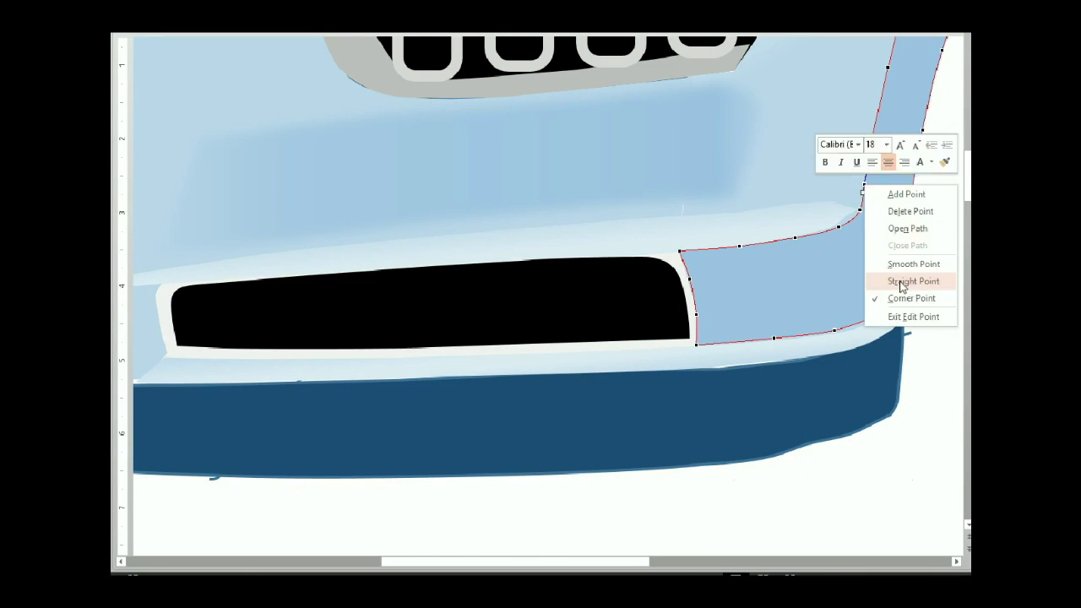
pyautogui.click(884, 279)
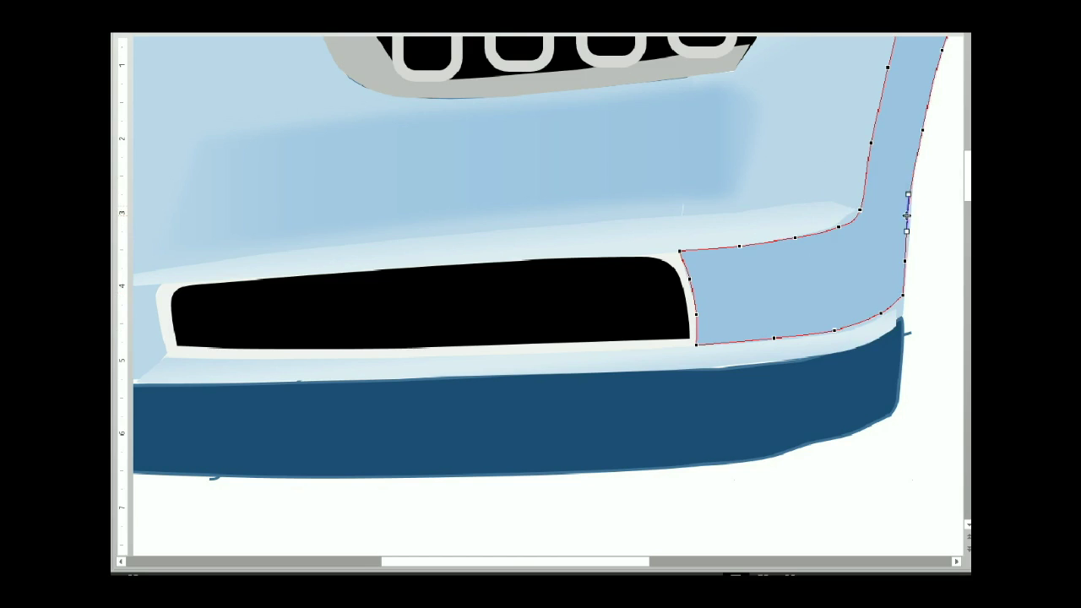
# - Add a node on the panel's right edge, make it a Straight Point, and exit editing
pyautogui.rightClick(907, 228)
pyautogui.click(832, 272)
pyautogui.rightClick(901, 255)
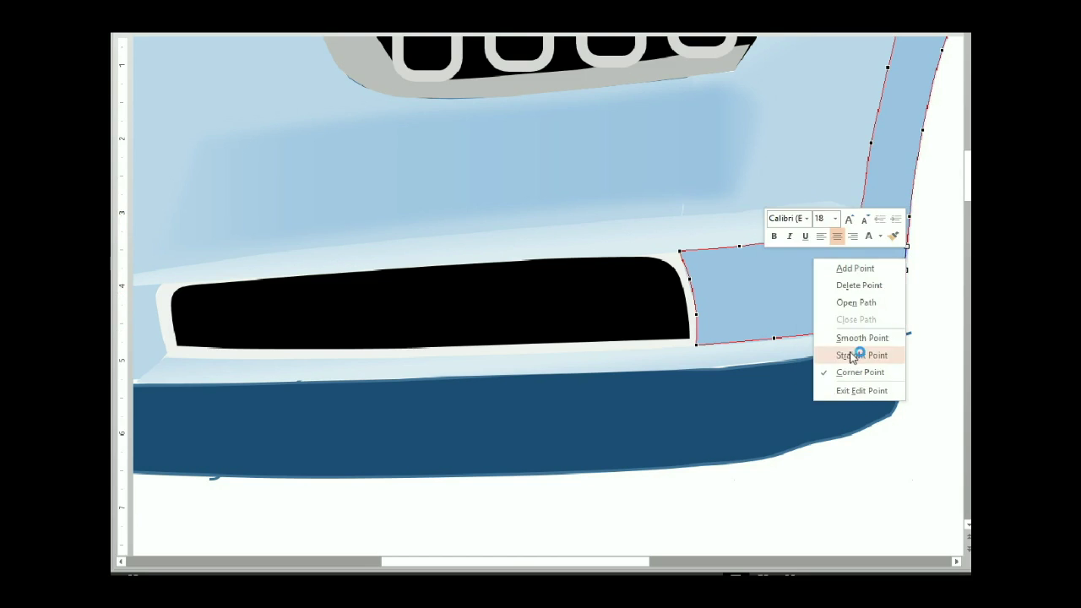
pyautogui.click(864, 374)
pyautogui.click(526, 237)
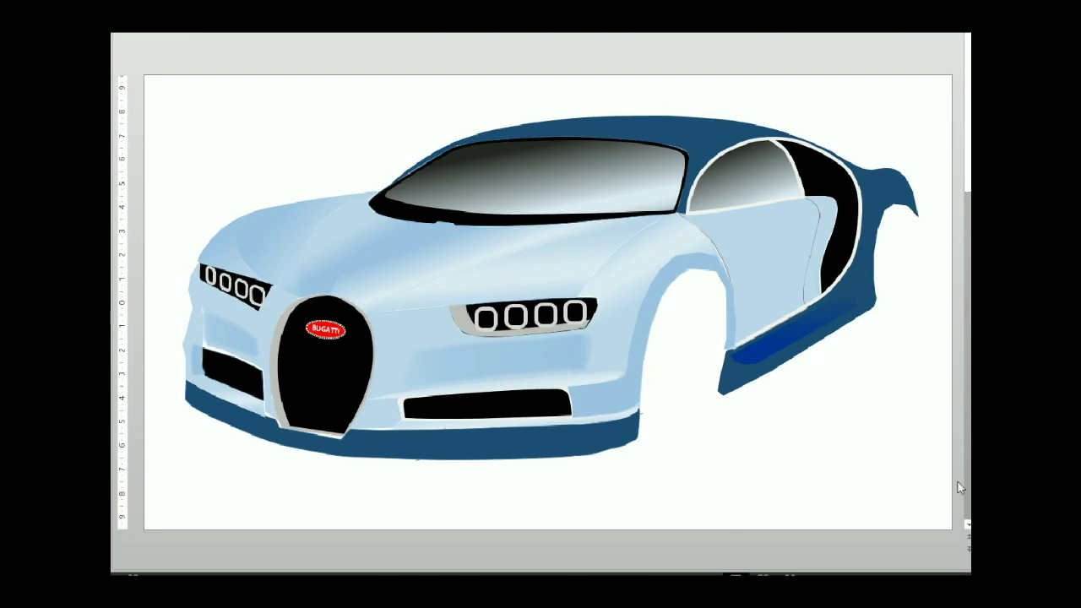
# - Edit the fender's points, changing the top vertex's type and bending the curve beside it
pyautogui.click(690, 259)
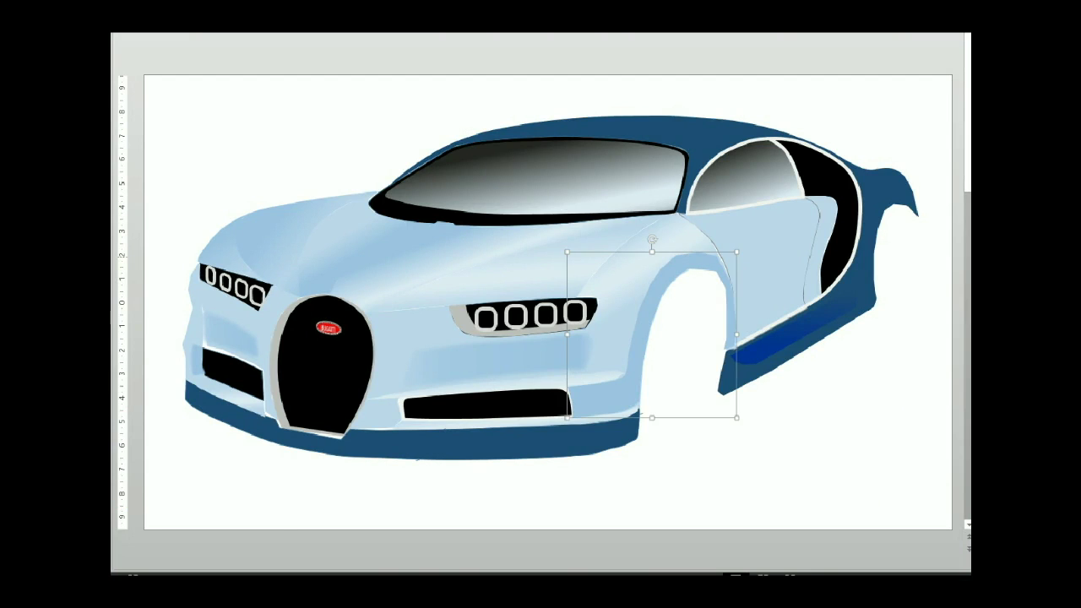
pyautogui.scroll(3, 678, 195)
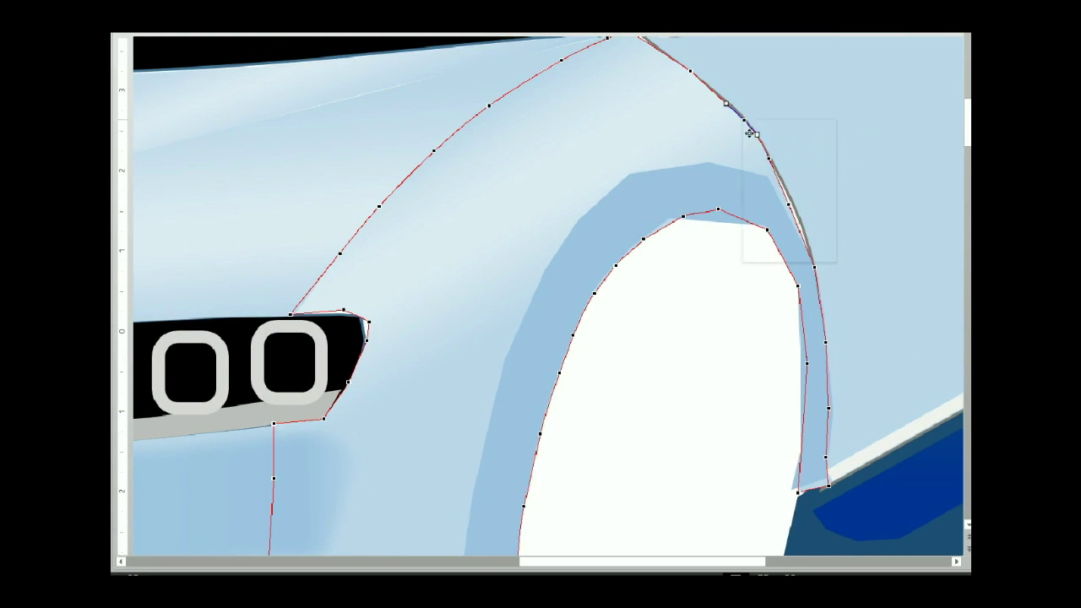
pyautogui.rightClick(690, 71)
pyautogui.click(724, 113)
pyautogui.moveTo(627, 91); pyautogui.dragTo(644, 101)
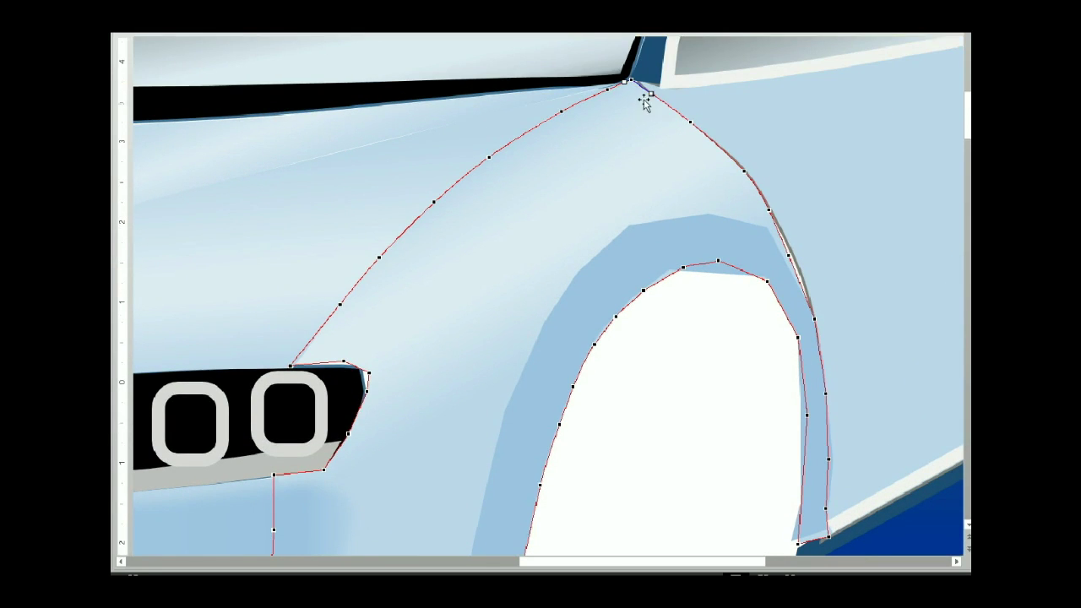
# - Set the fender's right-side arch vertices to Straight Point to smooth the curve
pyautogui.rightClick(789, 254)
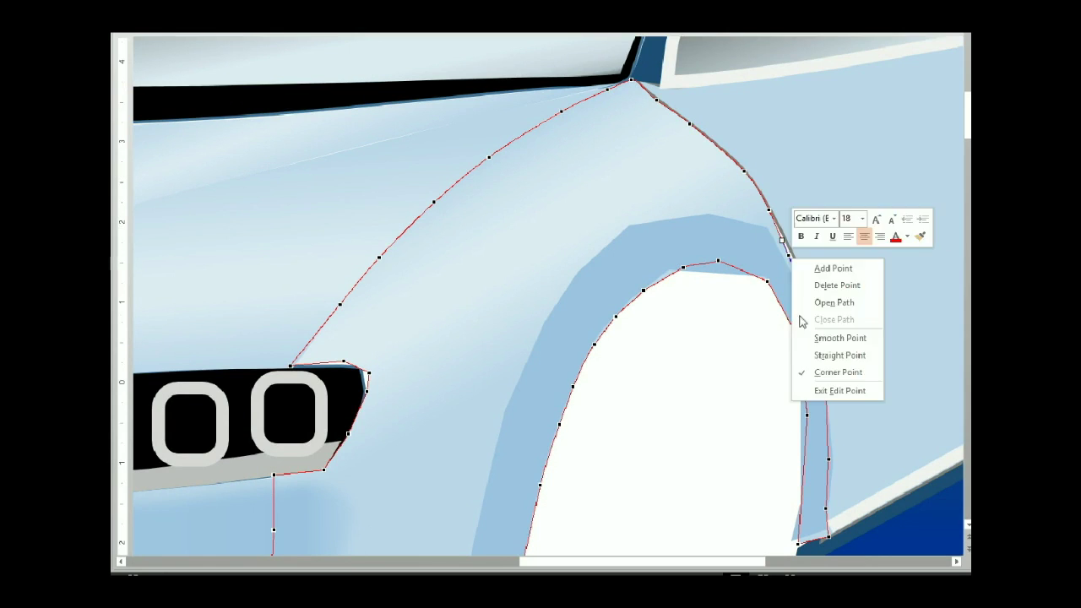
pyautogui.click(823, 332)
pyautogui.click(742, 169)
pyautogui.rightClick(742, 170)
pyautogui.click(811, 285)
pyautogui.click(690, 123)
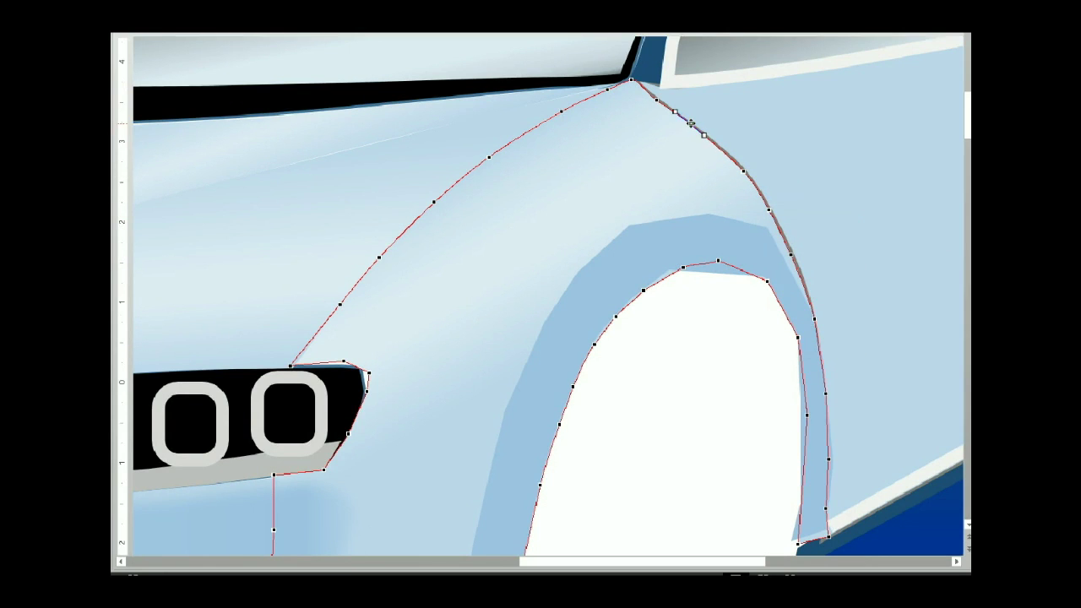
pyautogui.click(812, 317)
# - Make the lower vertex on the fender edge a Straight Point
pyautogui.scroll(-1, 845, 465)
pyautogui.click(827, 503)
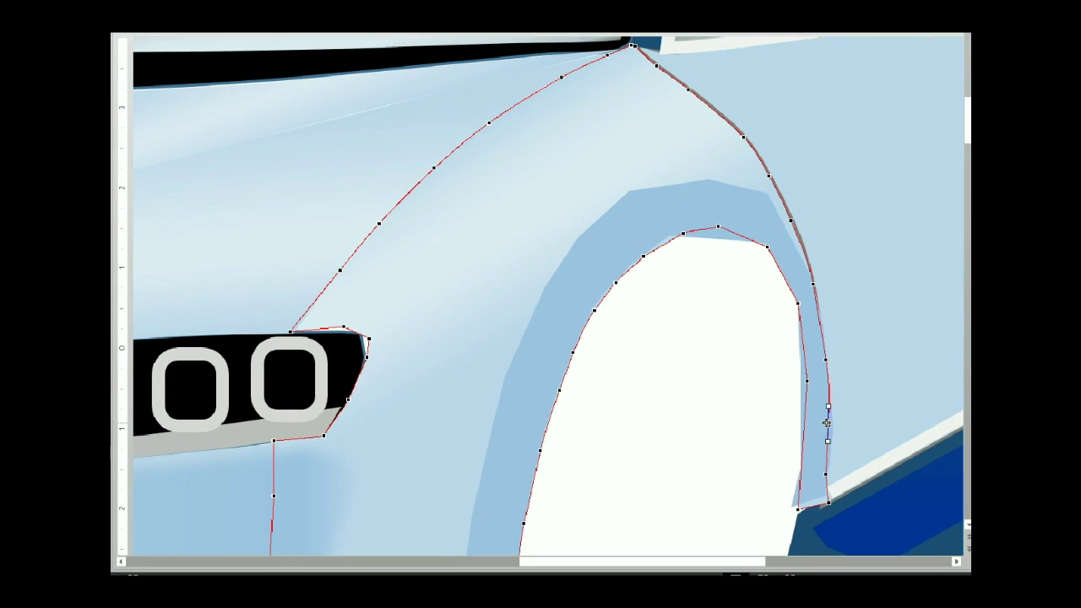
pyautogui.click(878, 461)
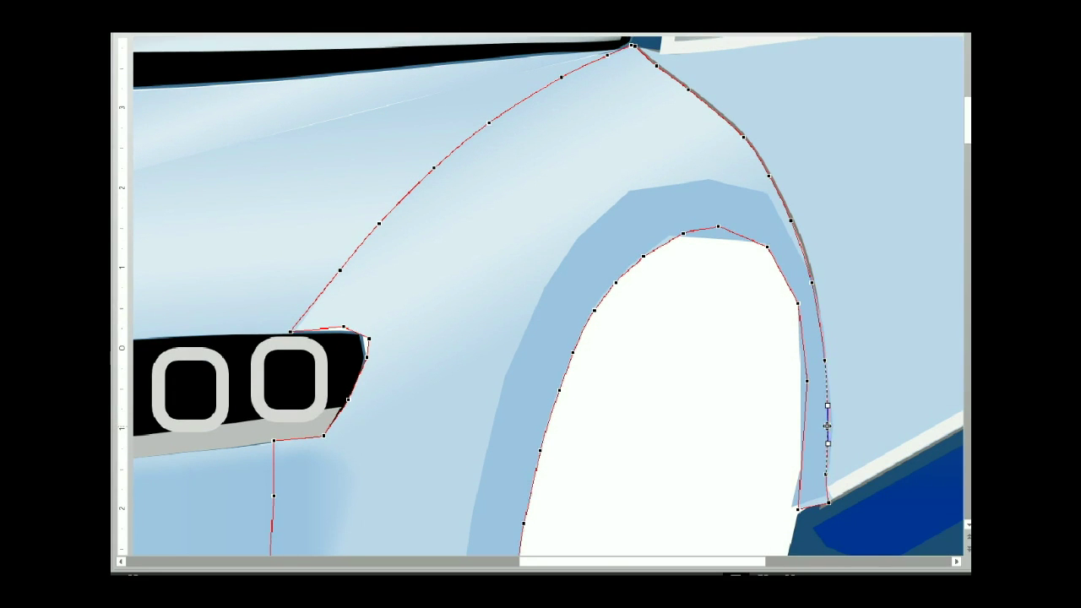
# - Edit the wheel-arch band's points, setting three arch vertices to Straight Point
pyautogui.click(676, 194)
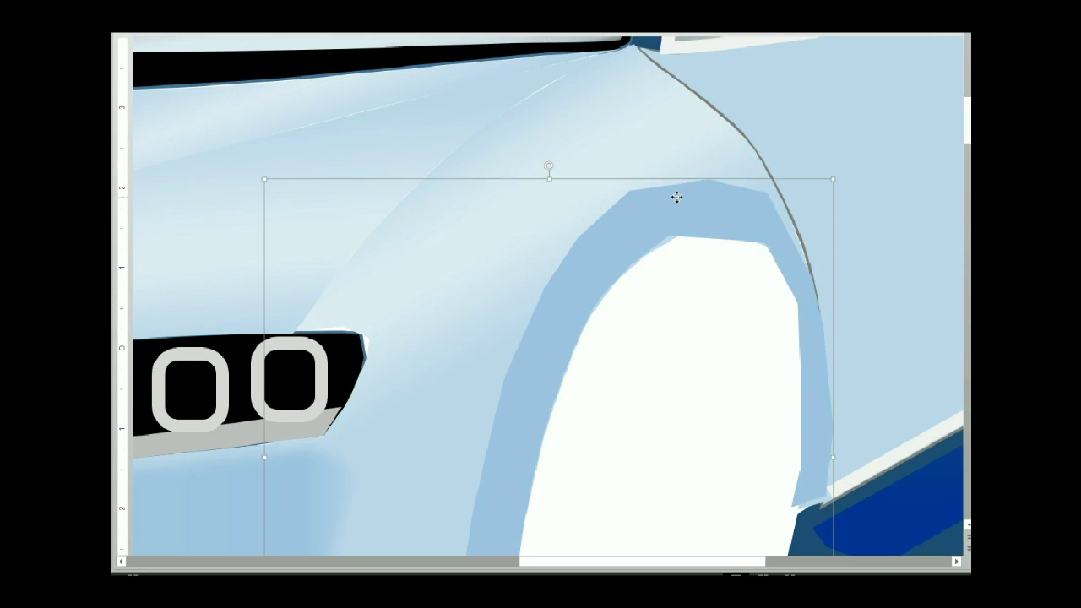
pyautogui.rightClick(675, 184)
pyautogui.rightClick(692, 177)
pyautogui.click(737, 277)
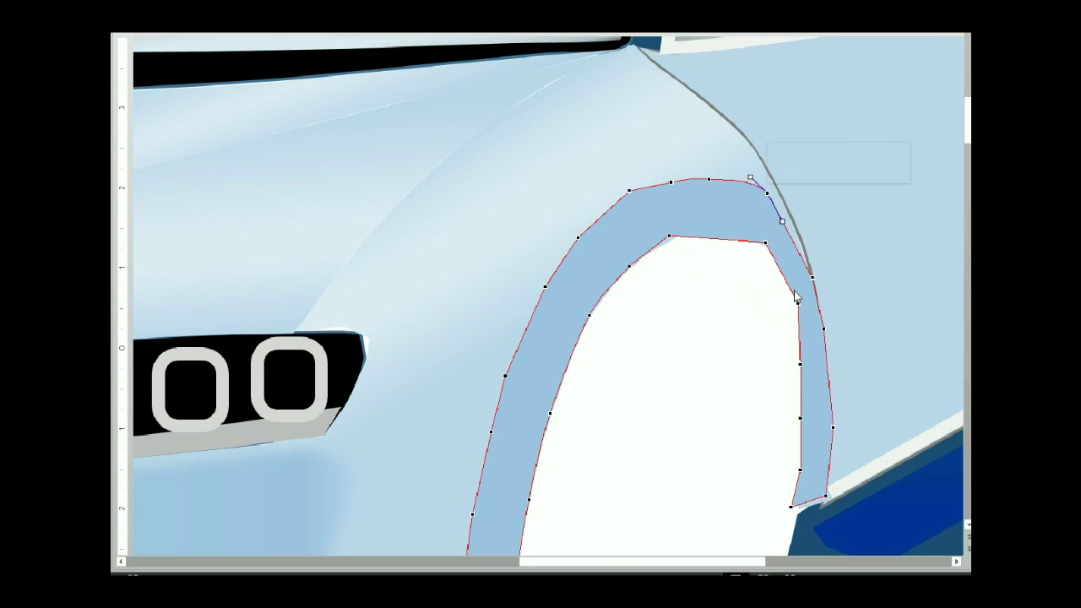
pyautogui.rightClick(811, 277)
pyautogui.click(840, 377)
pyautogui.rightClick(824, 327)
pyautogui.click(852, 426)
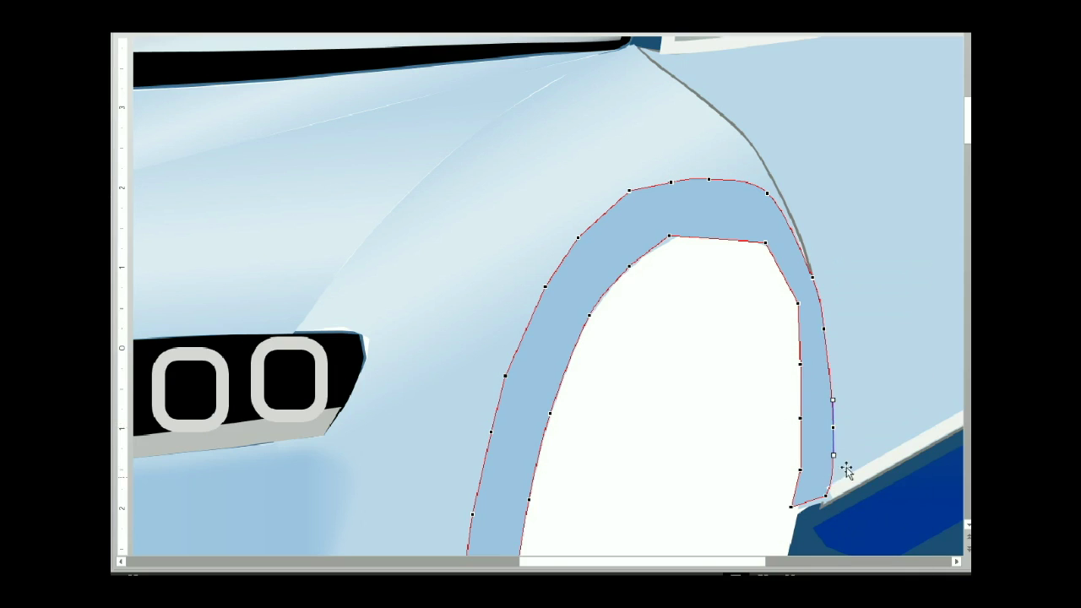
# - Nudge the band's right-edge vertex left so the edge runs vertical
pyautogui.rightClick(832, 426)
pyautogui.click(861, 473)
pyautogui.moveTo(832, 427); pyautogui.dragTo(815, 427)
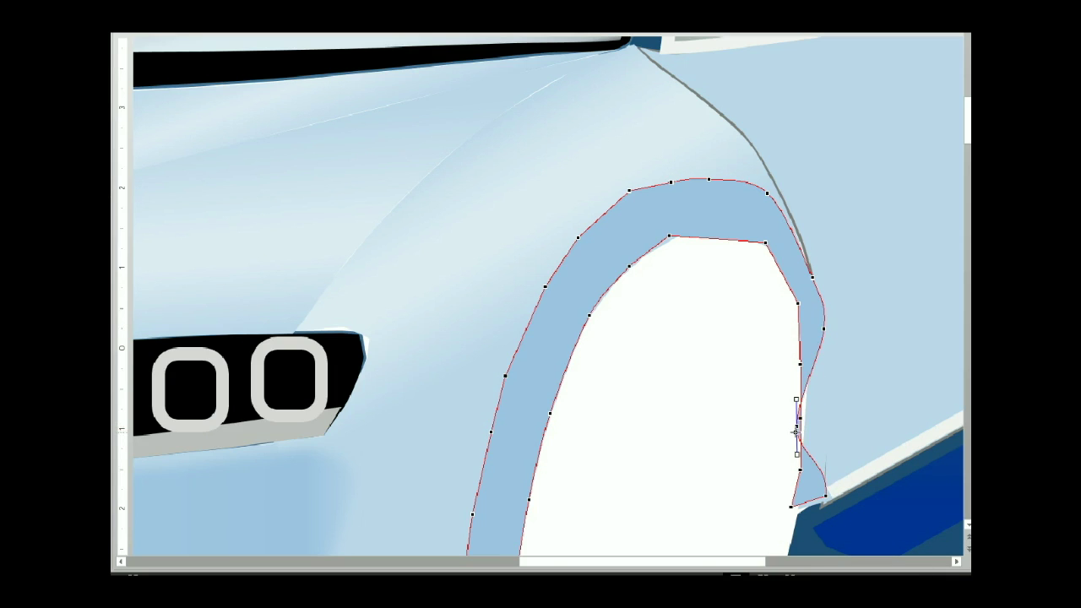
pyautogui.click(825, 386)
# - Pull the outer fender's lower right-edge vertex slightly left
pyautogui.rightClick(824, 384)
pyautogui.click(860, 154)
pyautogui.moveTo(828, 424); pyautogui.dragTo(824, 425)
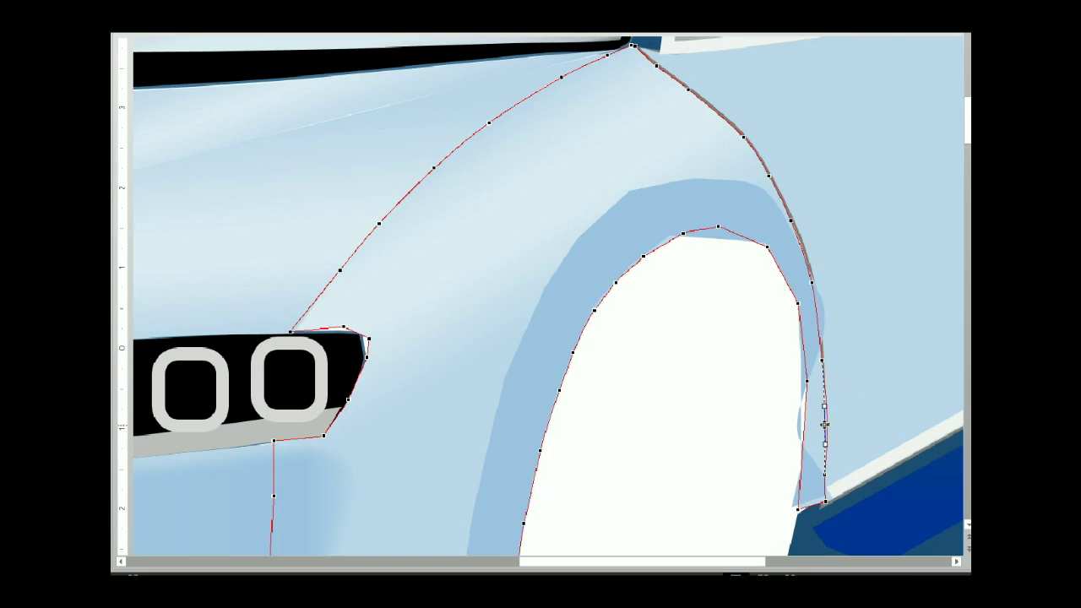
pyautogui.click(823, 501)
pyautogui.click(801, 263)
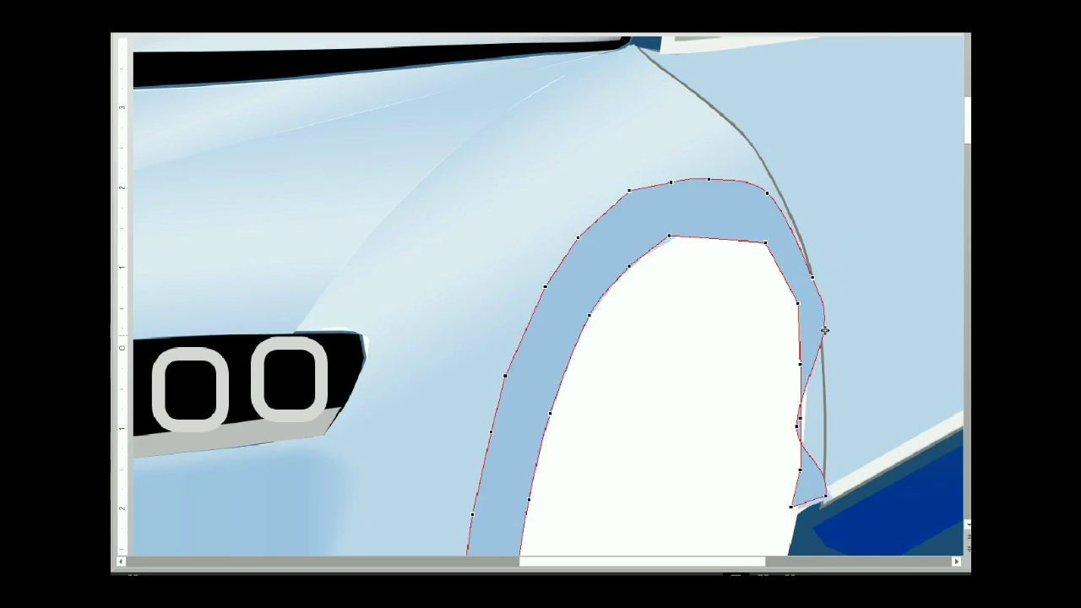
# - Drag the band's top arch vertex to reshape its upper curve
pyautogui.click(811, 276)
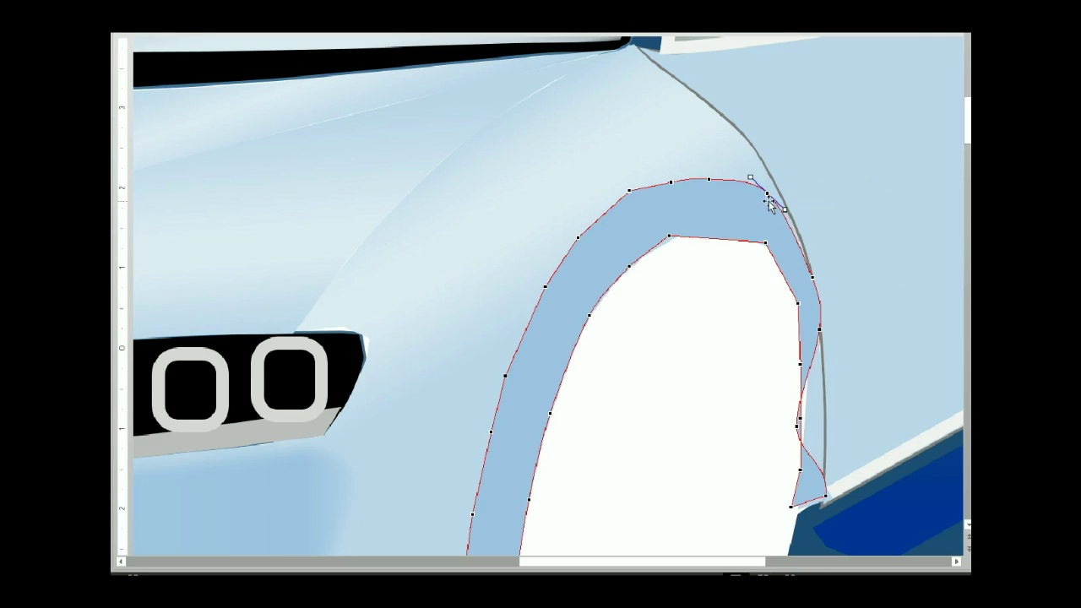
pyautogui.click(670, 181)
pyautogui.moveTo(670, 181); pyautogui.dragTo(641, 201)
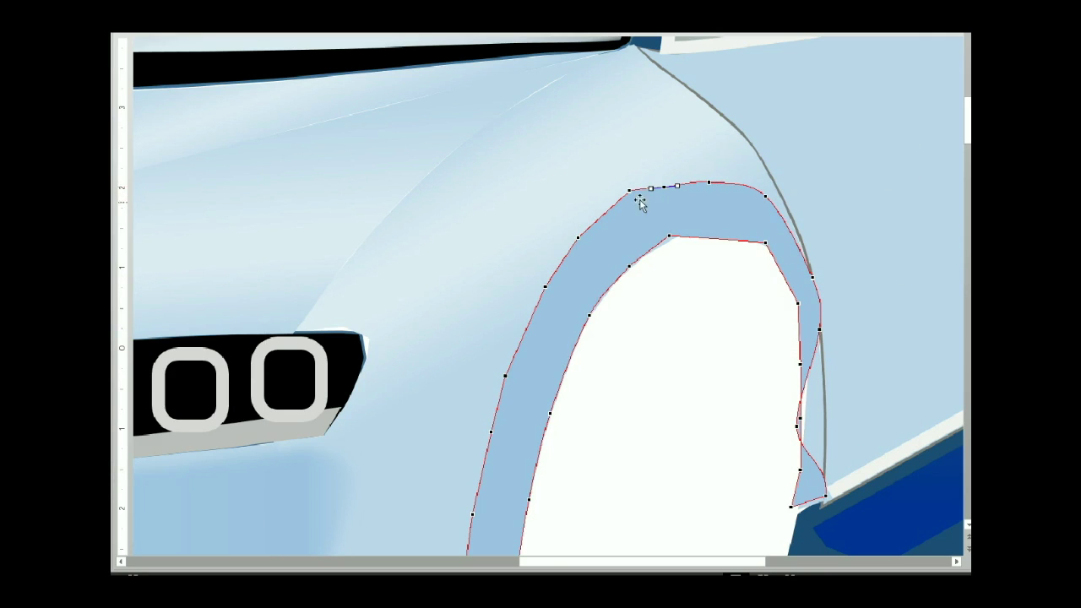
pyautogui.click(578, 237)
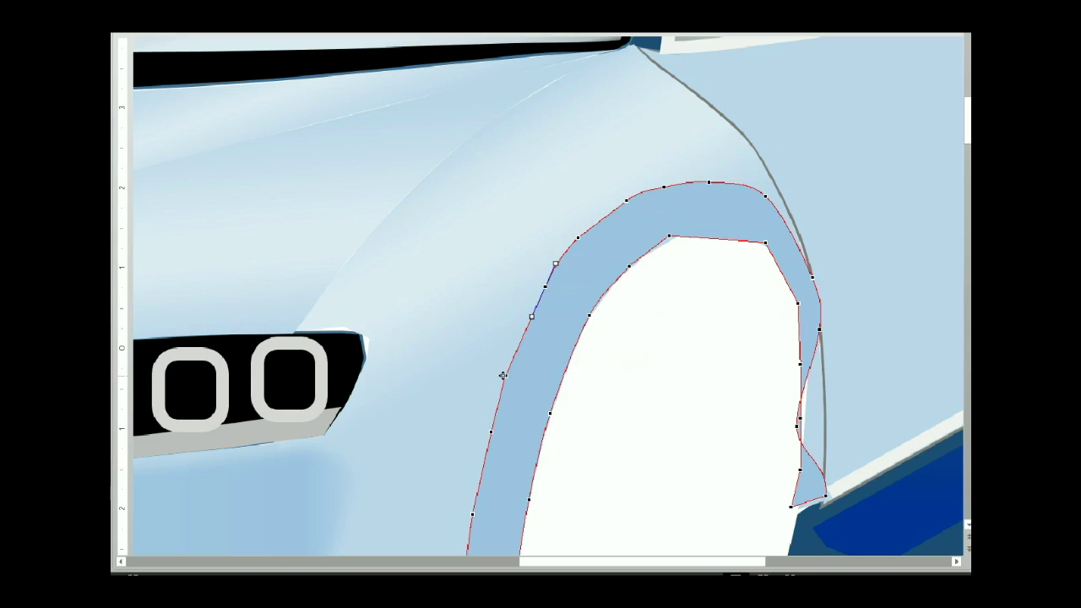
pyautogui.click(491, 430)
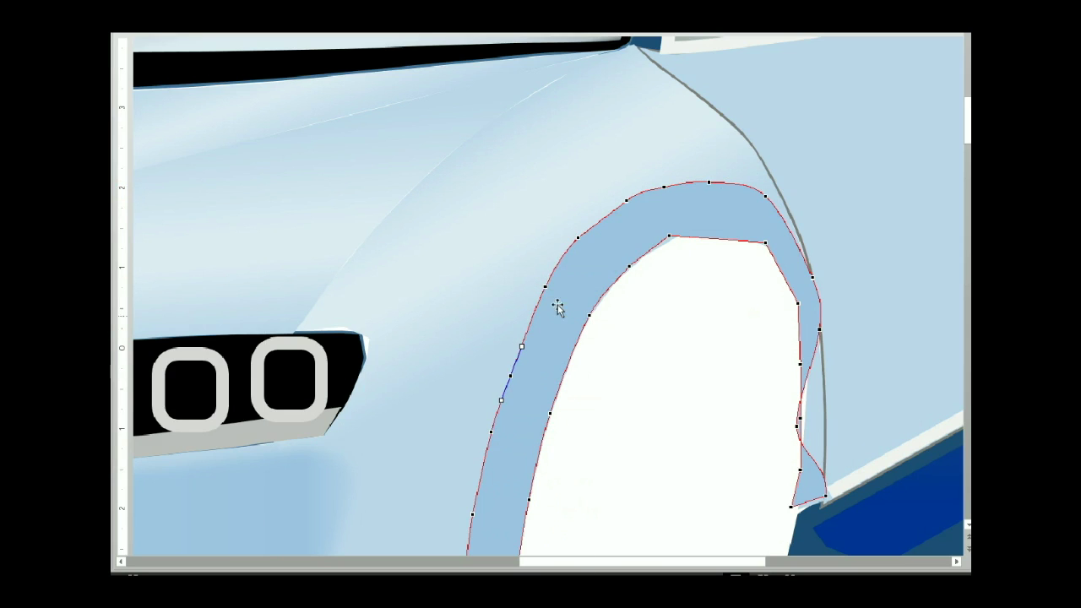
pyautogui.click(626, 200)
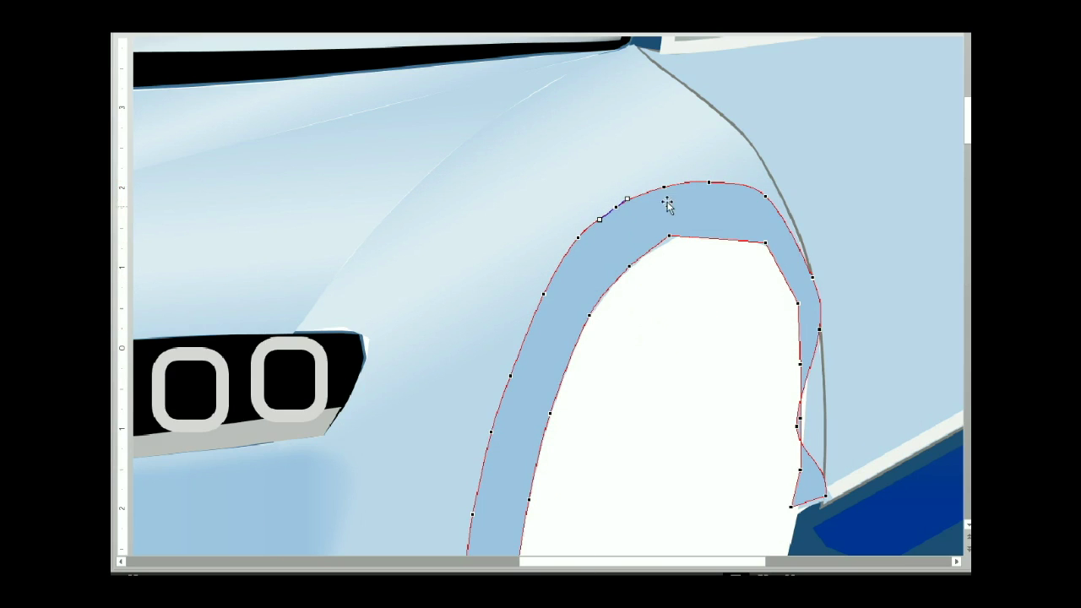
pyautogui.click(709, 183)
# - Add nodes on the arch's upper-right curve and straighten its wavy right edge
pyautogui.doubleClick(763, 195)
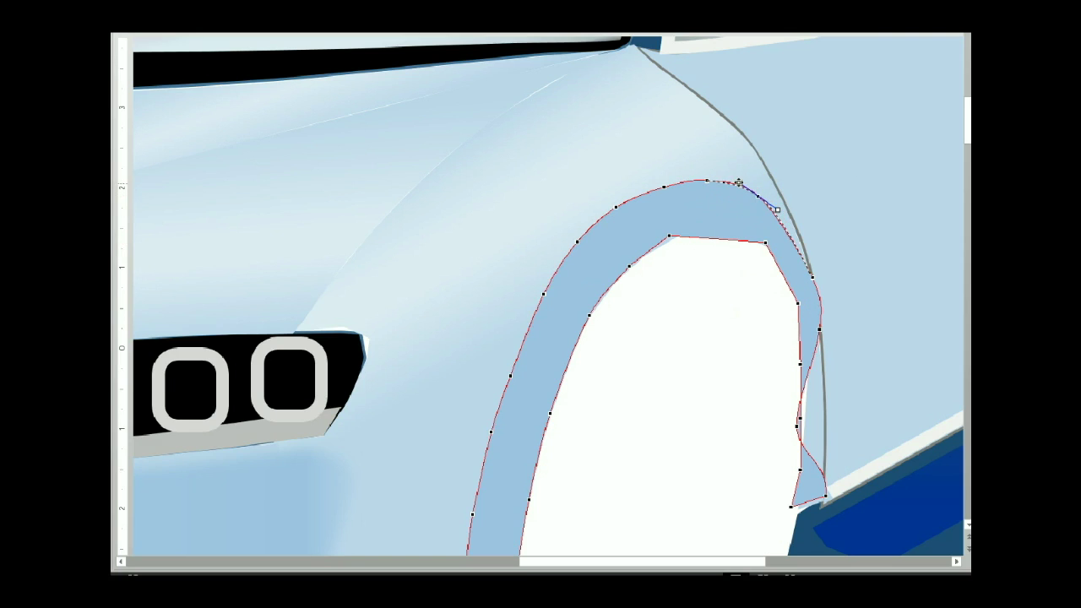
pyautogui.click(820, 329)
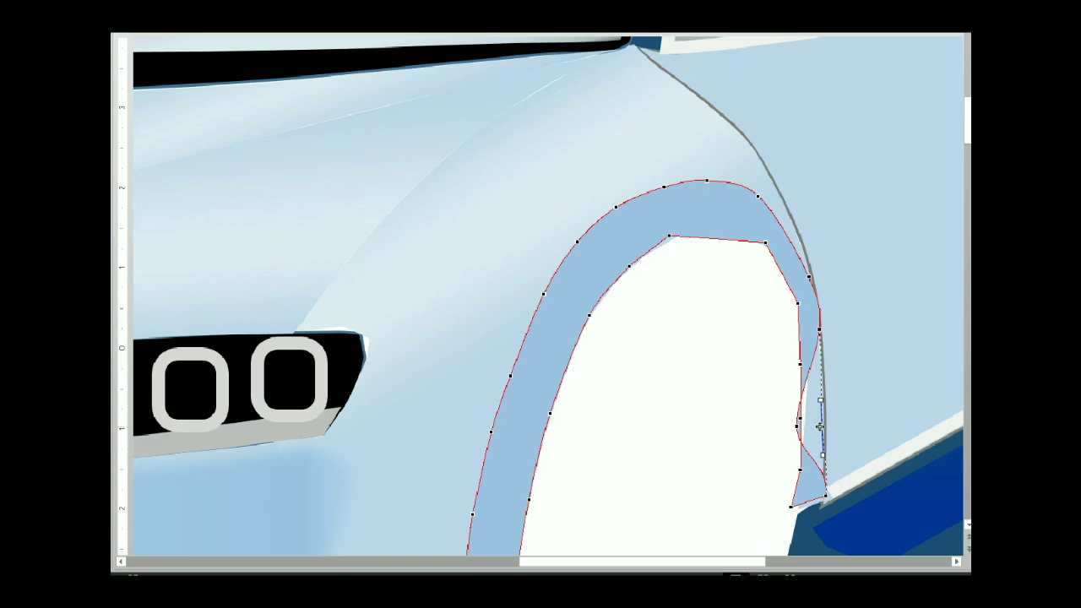
pyautogui.moveTo(797, 427); pyautogui.dragTo(823, 427)
pyautogui.doubleClick(800, 257)
pyautogui.moveTo(801, 258); pyautogui.dragTo(798, 254)
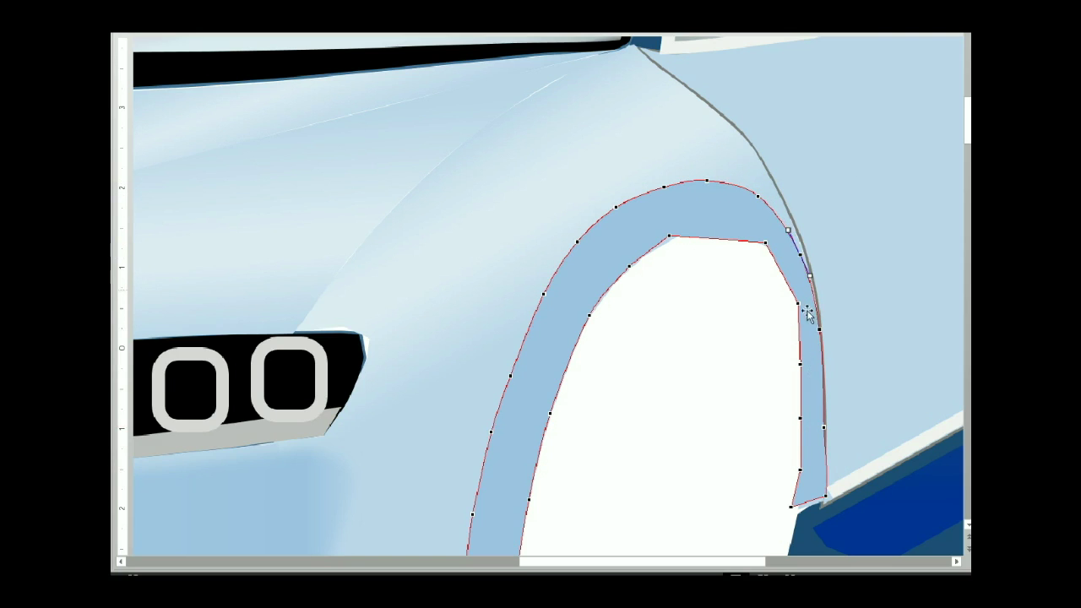
# - Check the point options along the arch's right edge without changing them
pyautogui.scroll(-1, 745, 413)
pyautogui.doubleClick(827, 410)
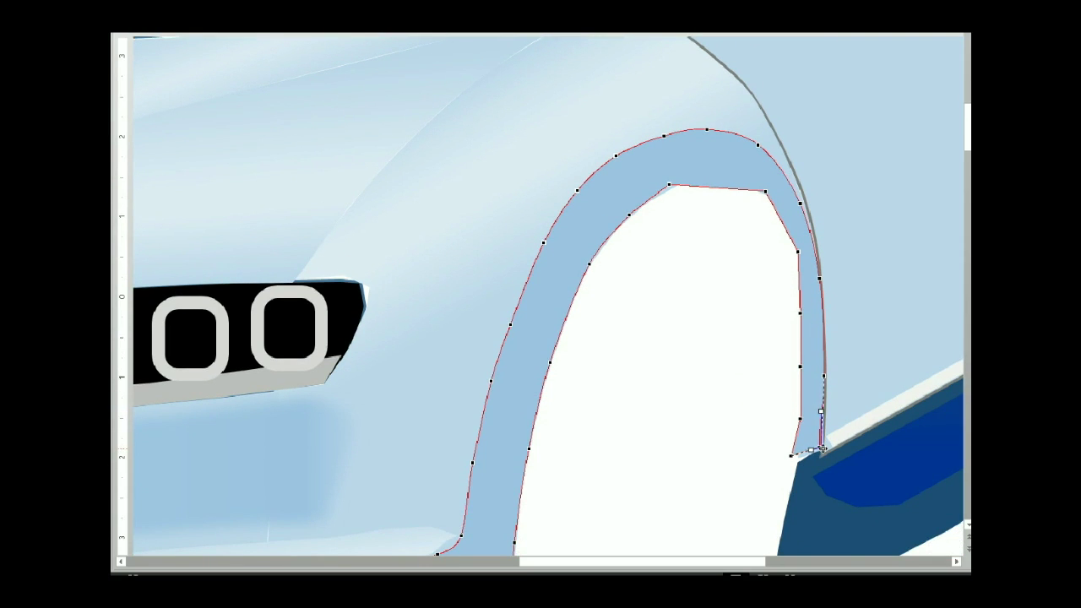
pyautogui.click(817, 281)
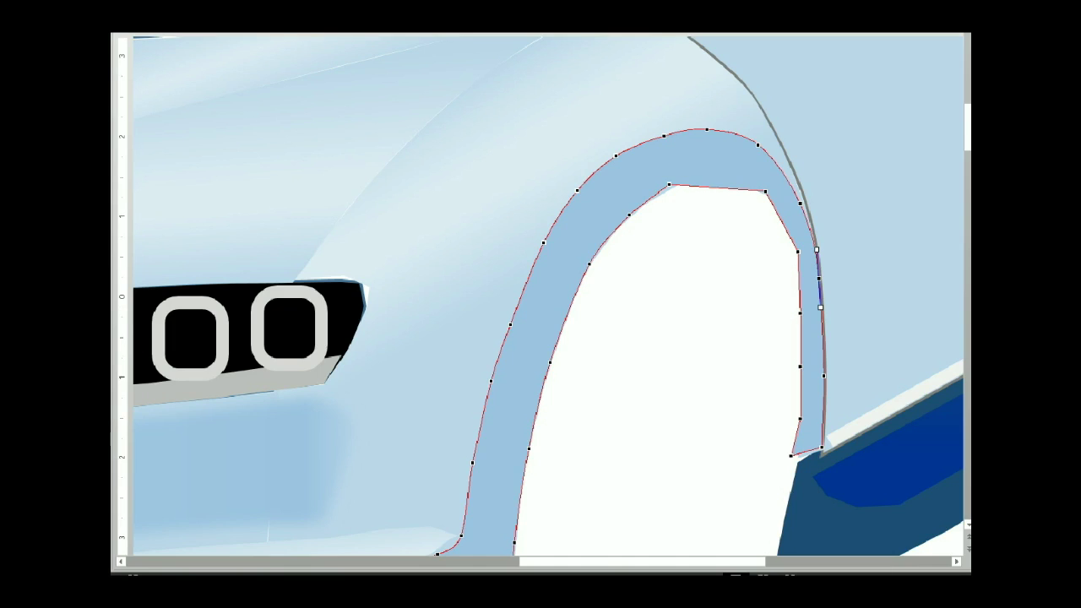
pyautogui.scroll(-3, 705, 260)
pyautogui.scroll(3, 705, 253)
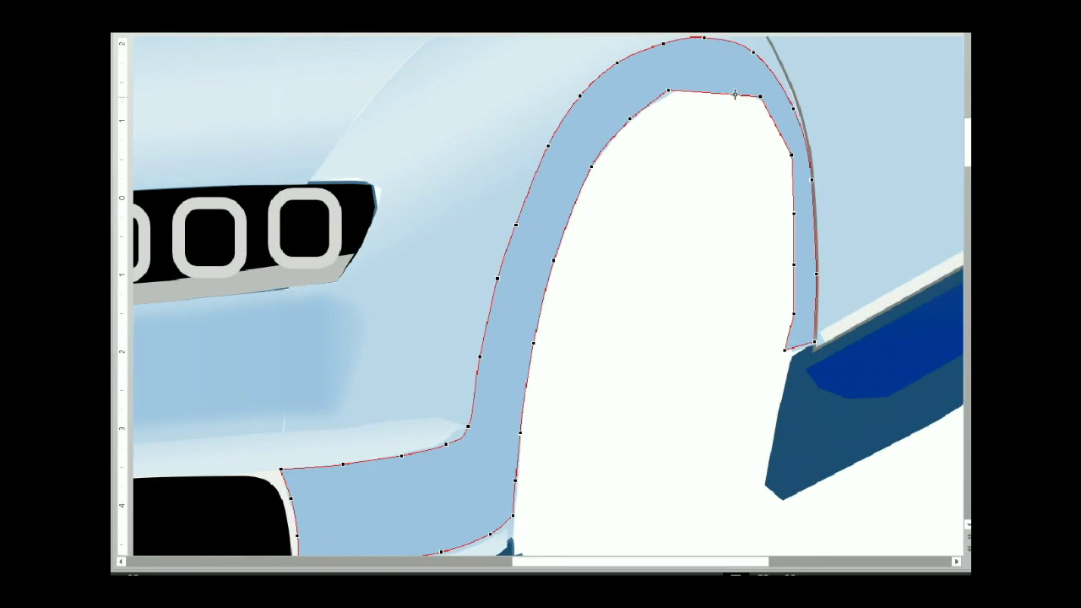
pyautogui.rightClick(760, 96)
pyautogui.rightClick(791, 152)
pyautogui.rightClick(793, 321)
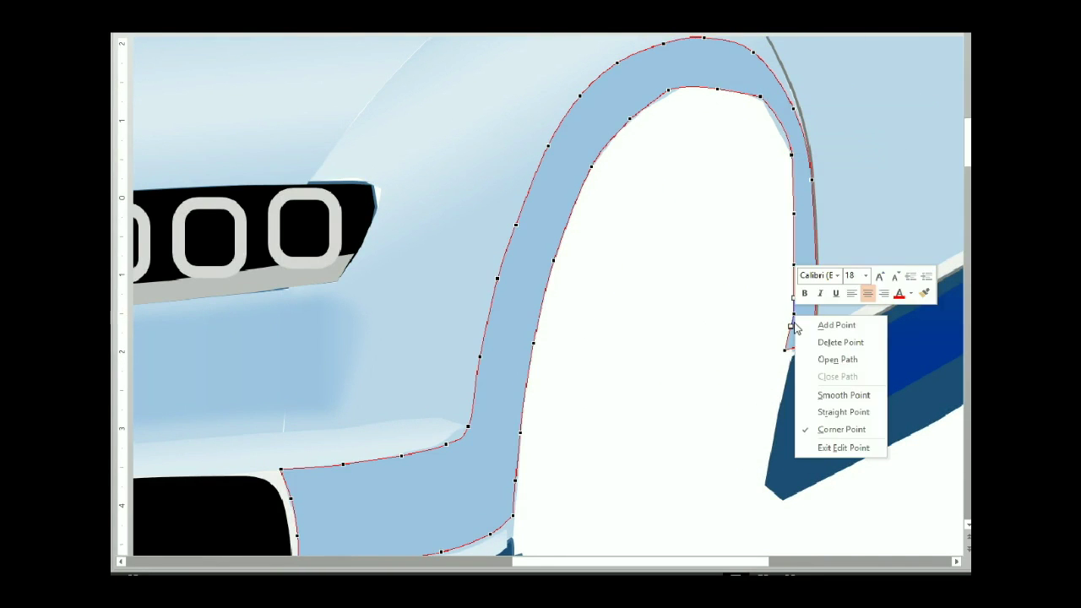
pyautogui.rightClick(793, 264)
pyautogui.rightClick(792, 153)
pyautogui.rightClick(783, 347)
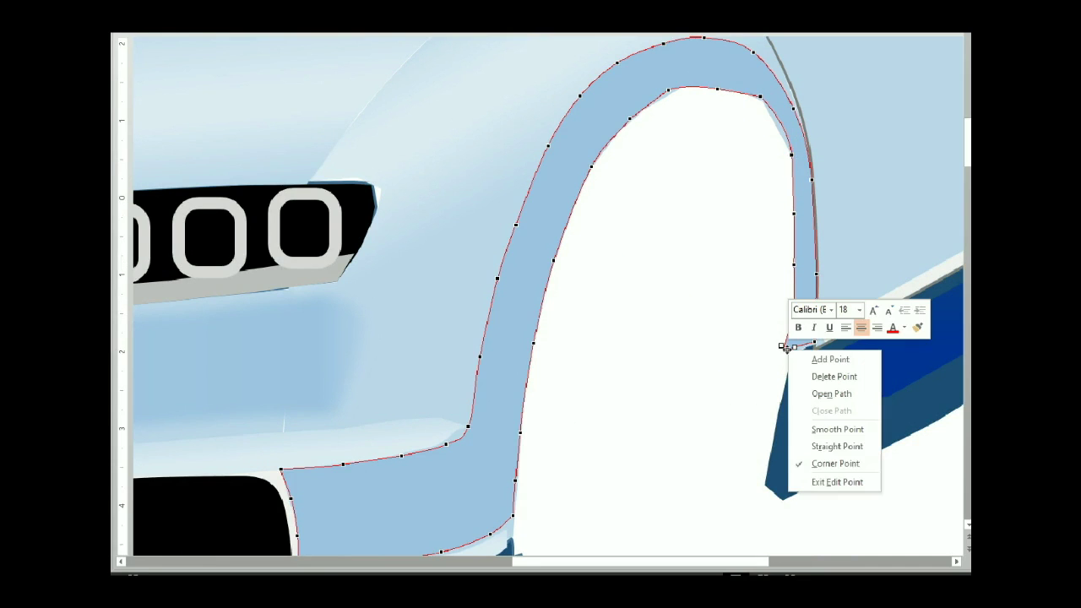
pyautogui.click(836, 464)
# - Give the two right-edge points evenly aligned smooth handles
pyautogui.rightClick(786, 350)
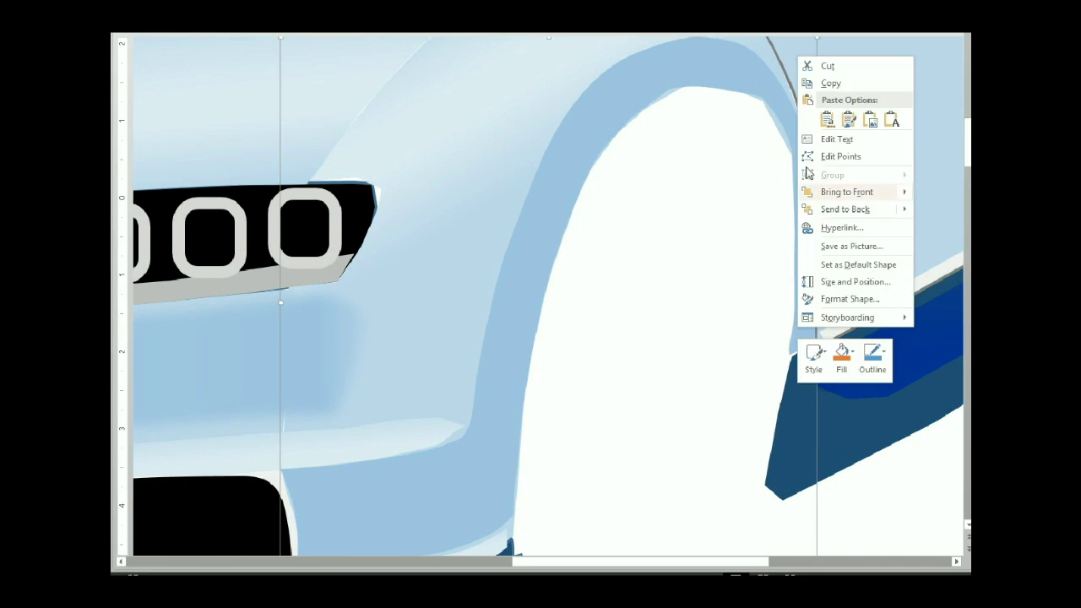
pyautogui.press('e')
pyautogui.rightClick(794, 314)
pyautogui.rightClick(794, 265)
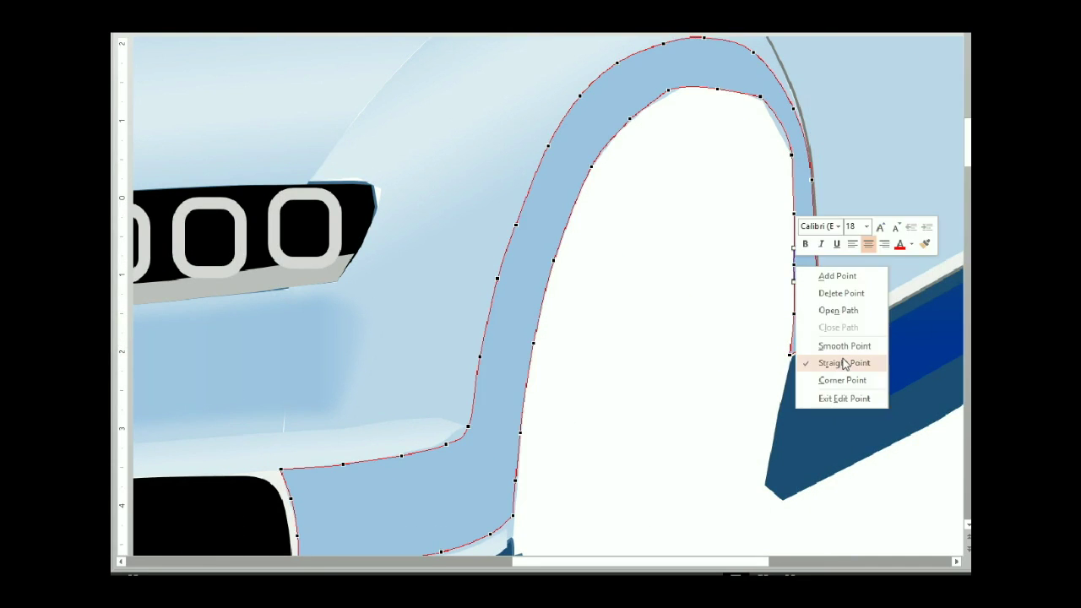
pyautogui.click(795, 278)
pyautogui.rightClick(791, 154)
pyautogui.click(836, 251)
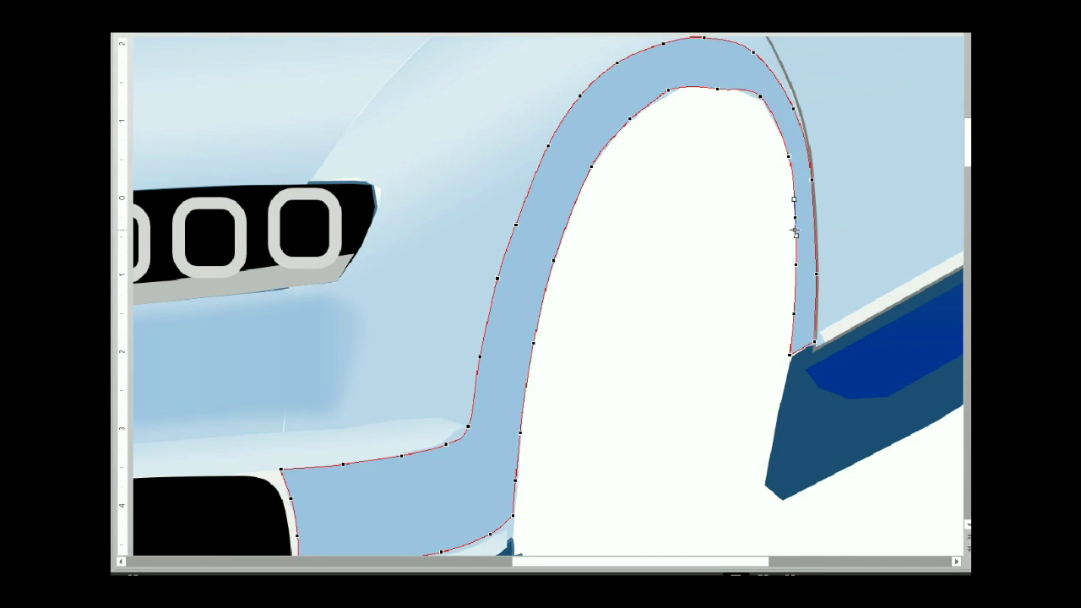
# - Raise the top of the inner arch curve slightly
pyautogui.moveTo(717, 88)
pyautogui.mouseDown()
pyautogui.moveTo(730, 84)
pyautogui.moveTo(715, 80)
pyautogui.mouseUp()
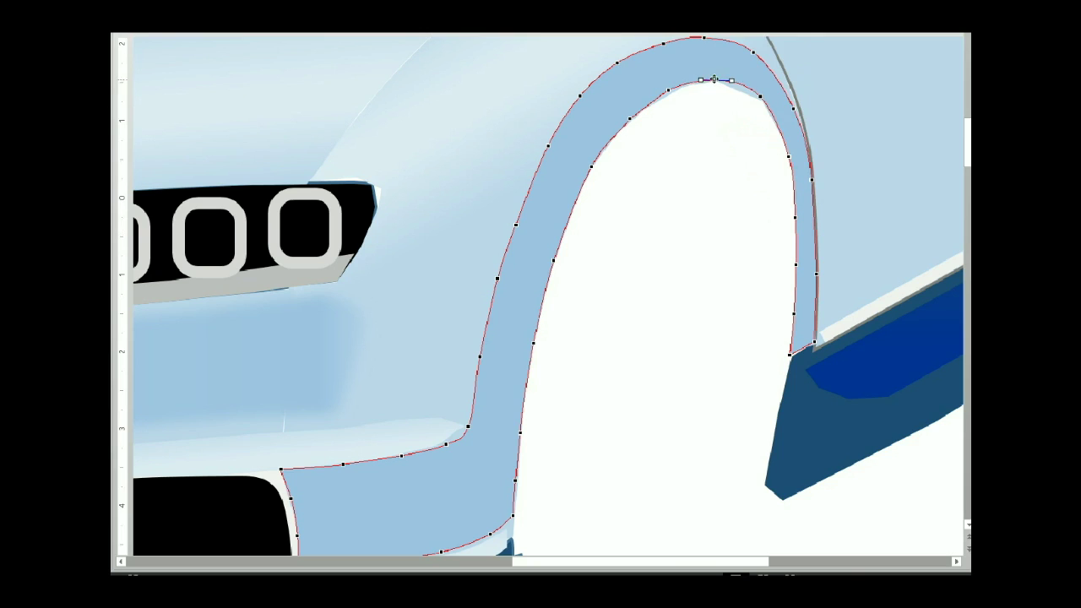
pyautogui.click(619, 63)
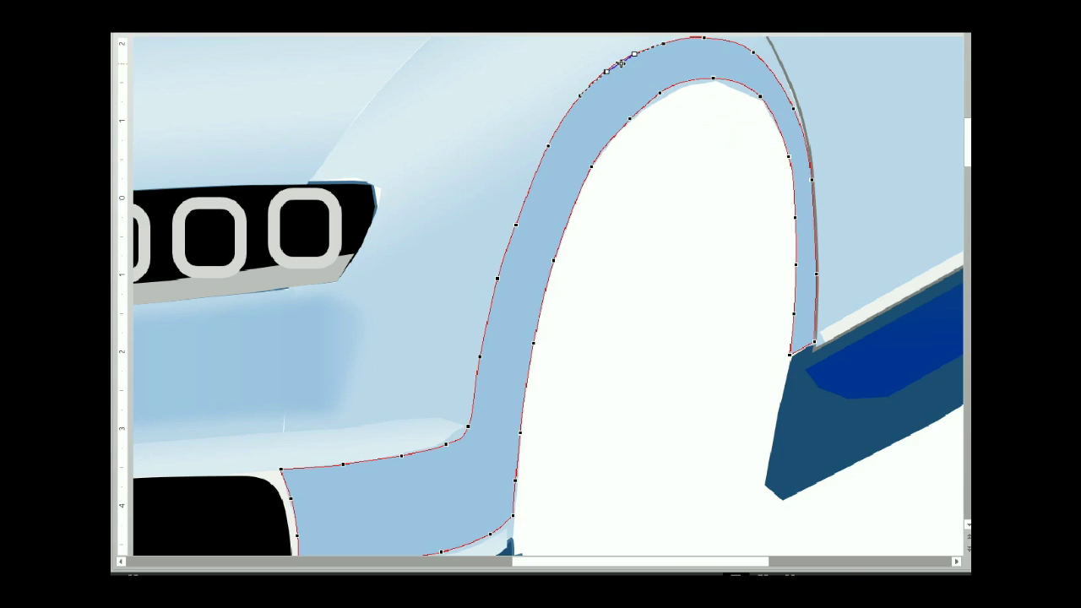
pyautogui.rightClick(622, 119)
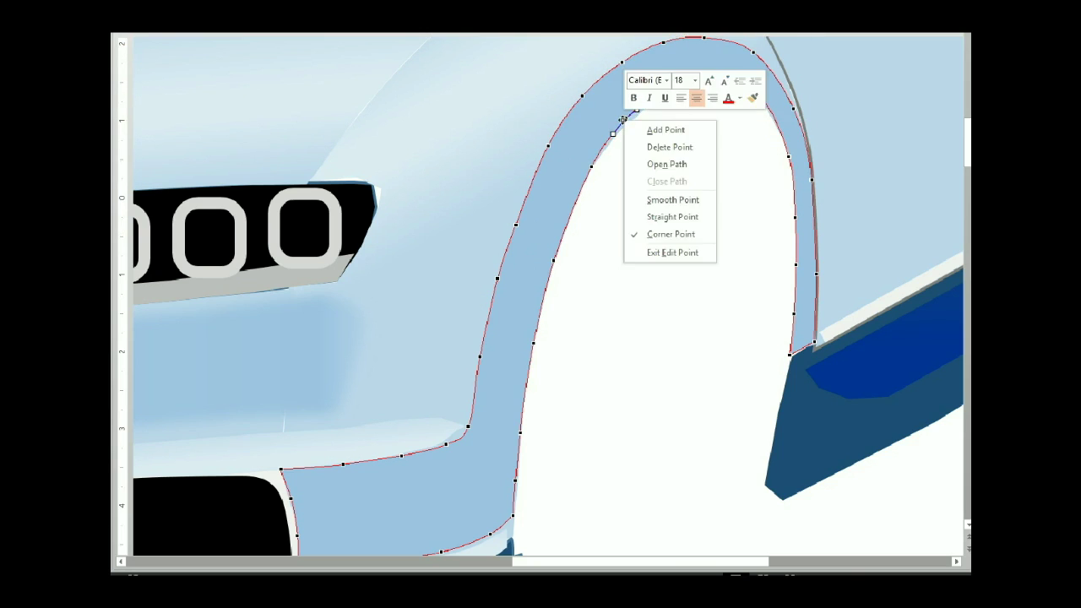
pyautogui.press('Escape')
# - Review the outer-left and inner-arch points, leaving them unchanged
pyautogui.click(480, 357)
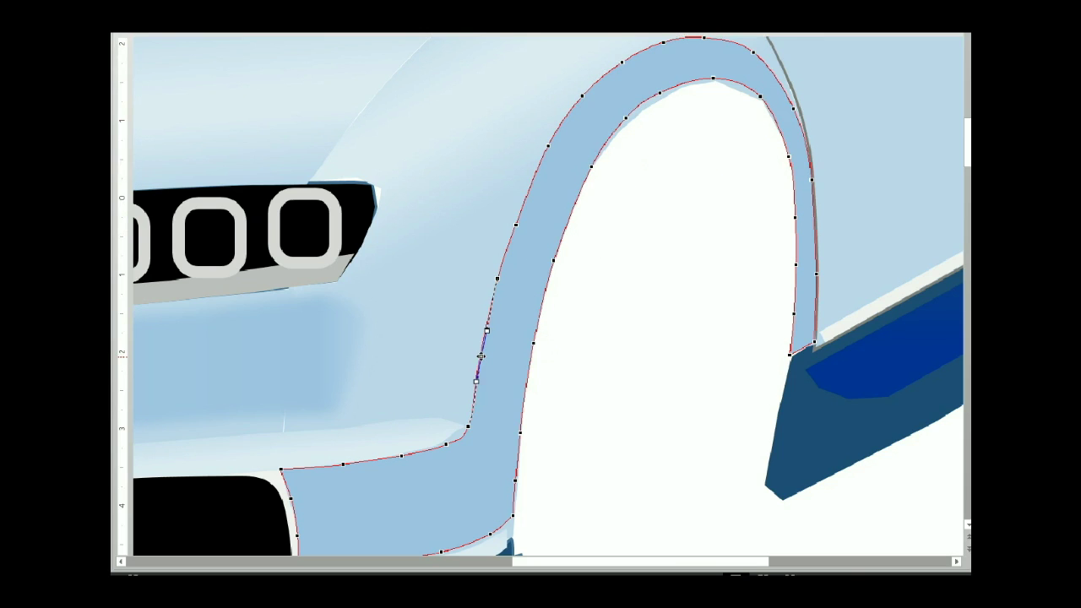
pyautogui.rightClick(482, 354)
pyautogui.press('Escape')
pyautogui.click(551, 262)
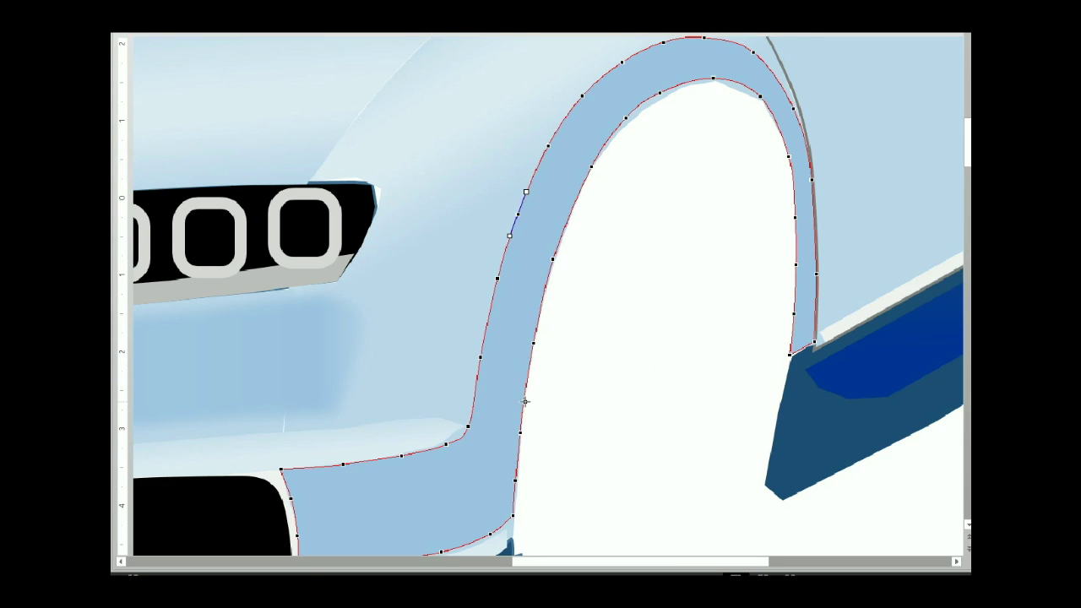
pyautogui.click(520, 429)
pyautogui.click(545, 346)
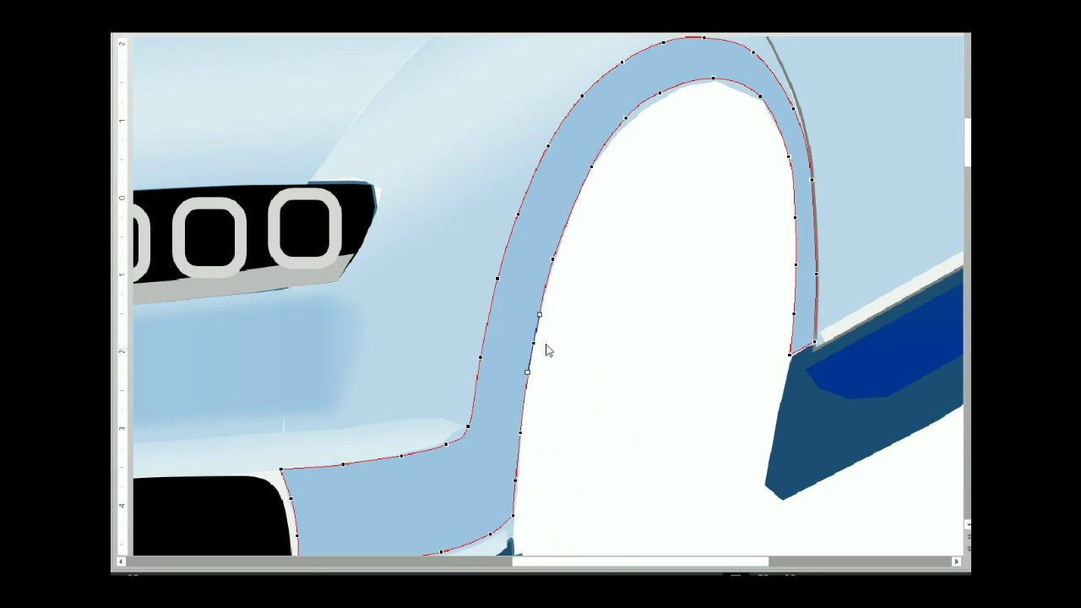
pyautogui.click(790, 355)
pyautogui.click(540, 87)
# - Edit the body shape's points and inspect the nodes along the arch's top and left edge
pyautogui.rightClick(508, 84)
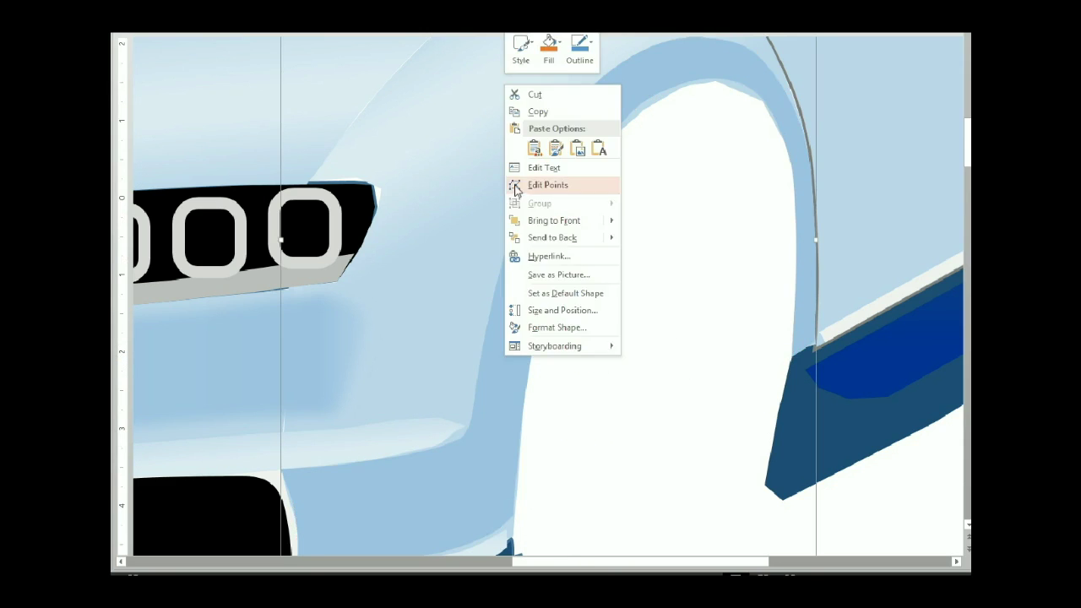
pyautogui.click(514, 183)
pyautogui.rightClick(716, 82)
pyautogui.rightClick(680, 87)
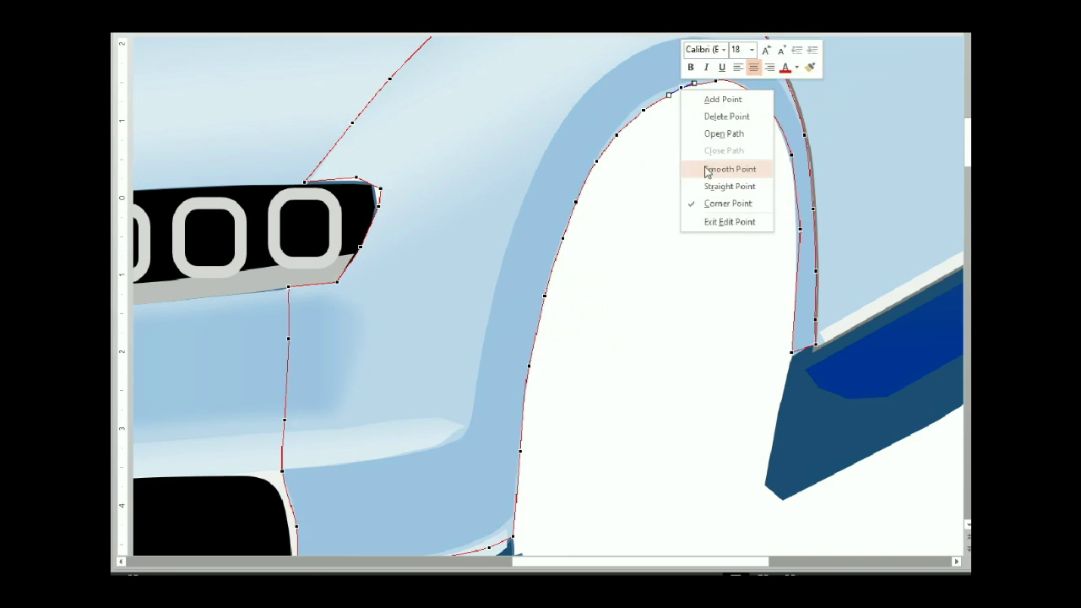
pyautogui.rightClick(644, 110)
pyautogui.press('Escape')
pyautogui.rightClick(576, 202)
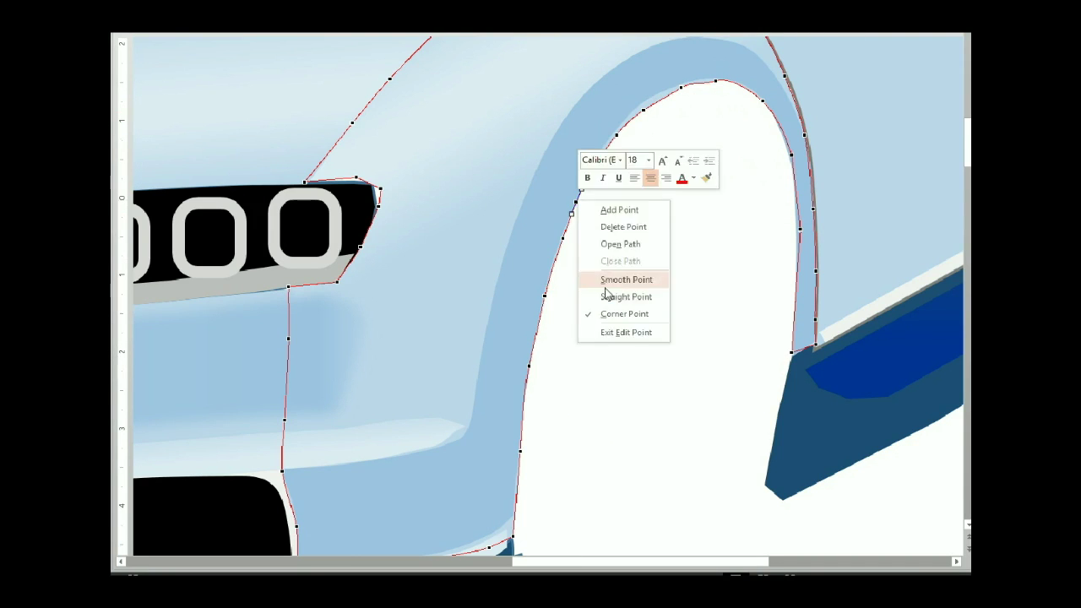
pyautogui.rightClick(563, 239)
pyautogui.rightClick(544, 295)
pyautogui.rightClick(528, 366)
pyautogui.rightClick(520, 452)
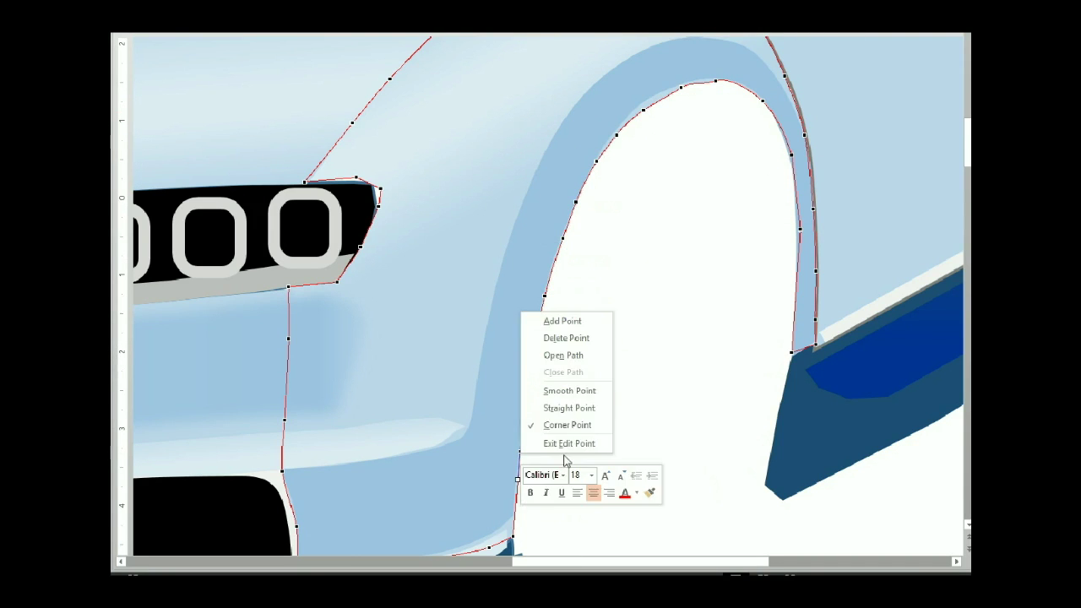
# - Pull the right-edge point left and raise the left arch point, then view the whole car
pyautogui.click(801, 228)
pyautogui.moveTo(800, 228); pyautogui.dragTo(796, 228)
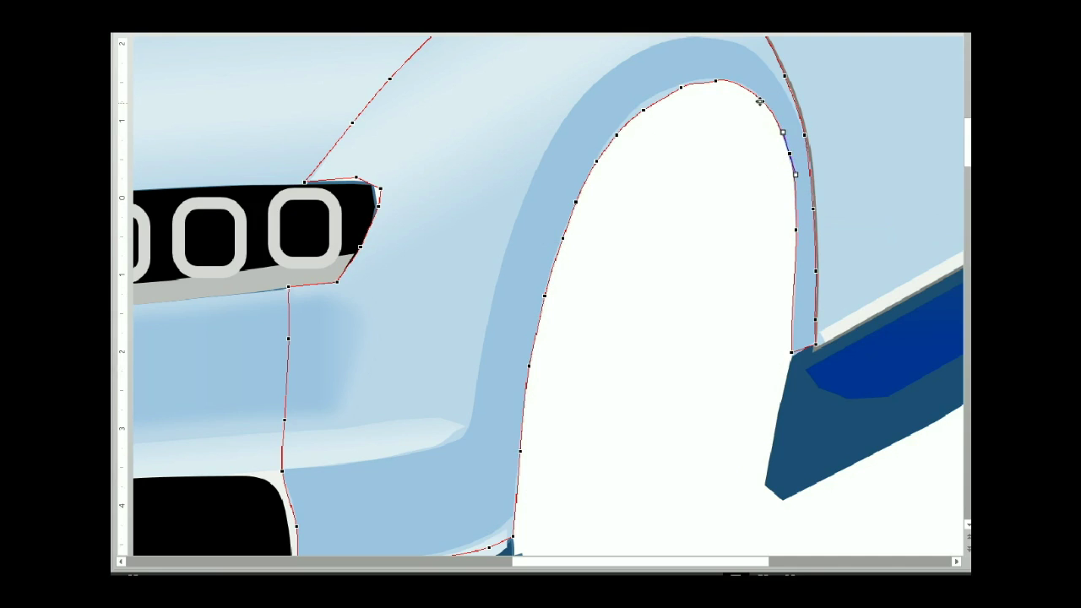
pyautogui.click(714, 82)
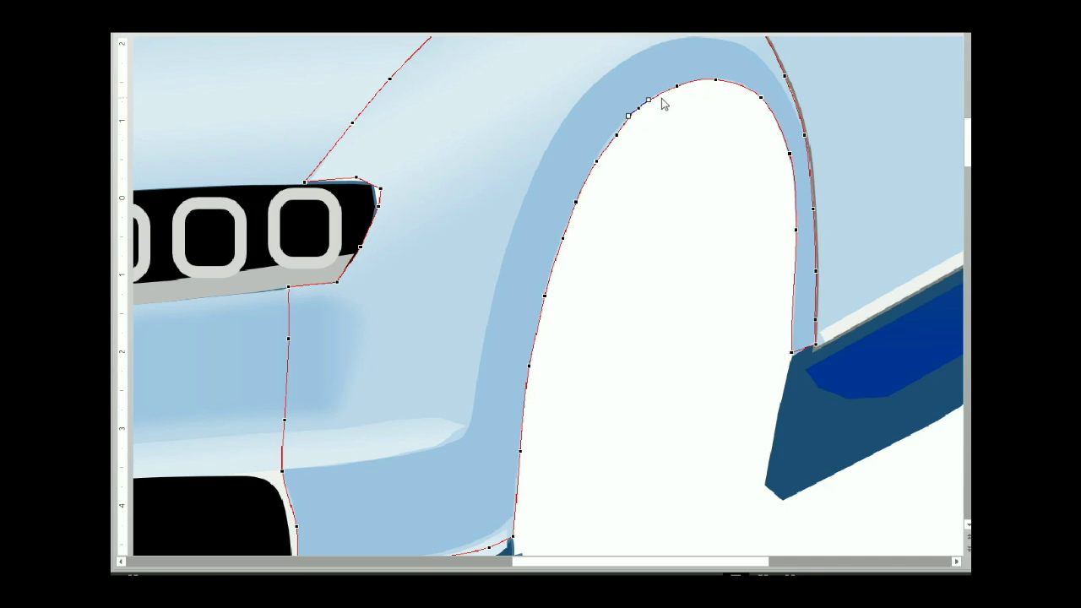
pyautogui.moveTo(643, 110); pyautogui.dragTo(642, 103)
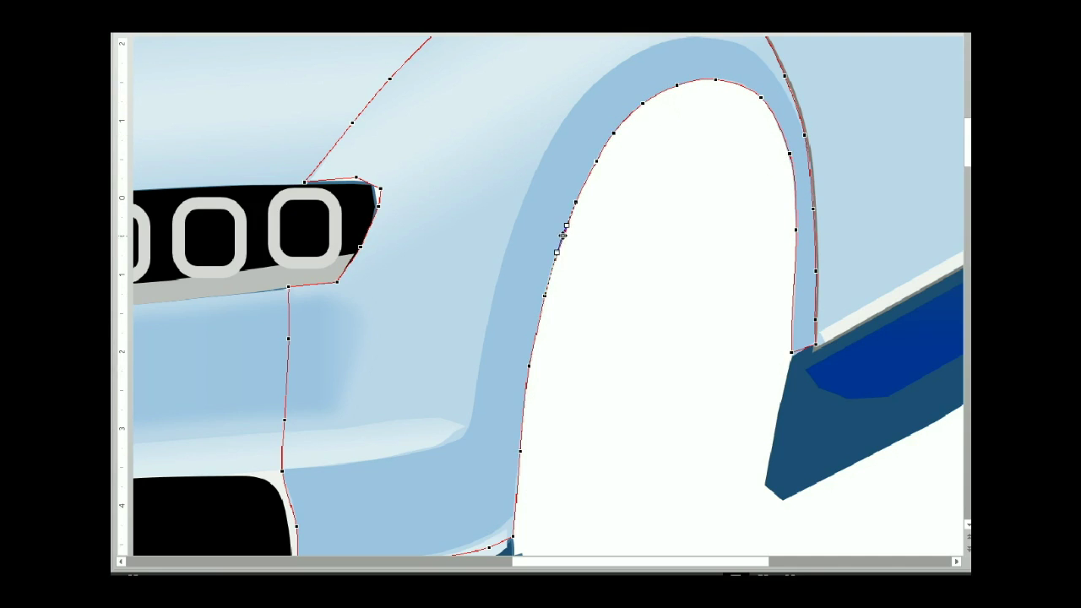
pyautogui.scroll(-3, 507, 431)
pyautogui.hotkey('shift', 'F4')
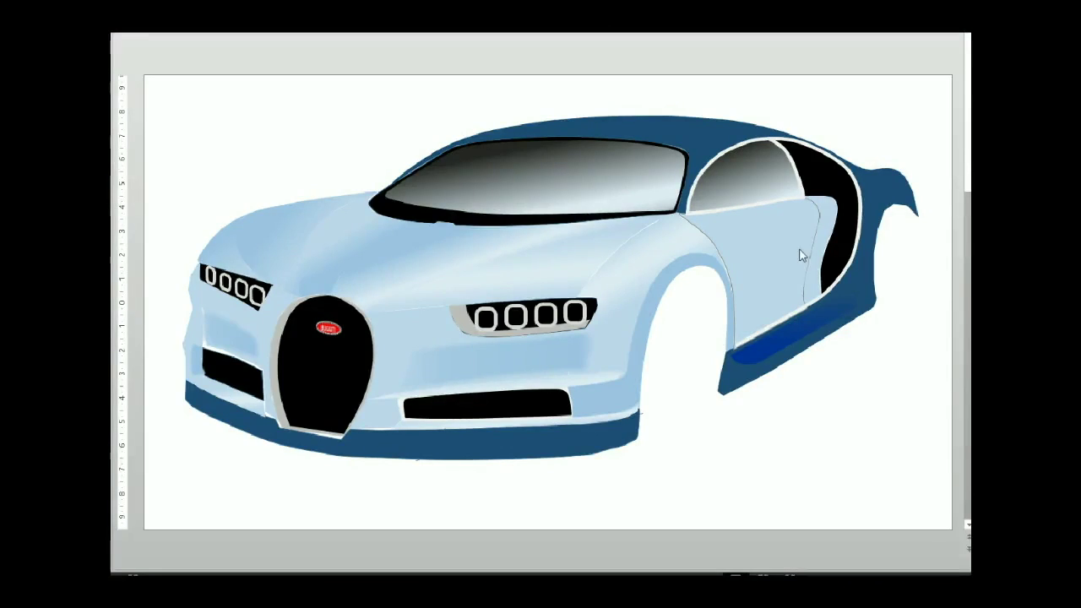
# - Edit the rear quarter panel's points, adding points near its upper-right and rear tip
pyautogui.click(760, 236)
pyautogui.scroll(5, 813, 352)
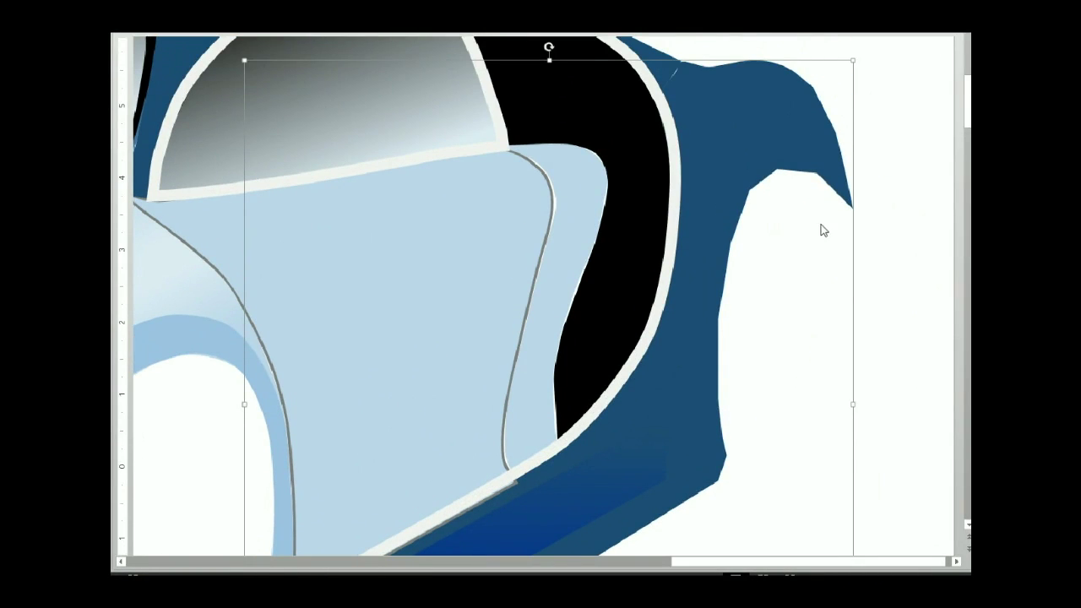
pyautogui.press('F10')
pyautogui.doubleClick(674, 73)
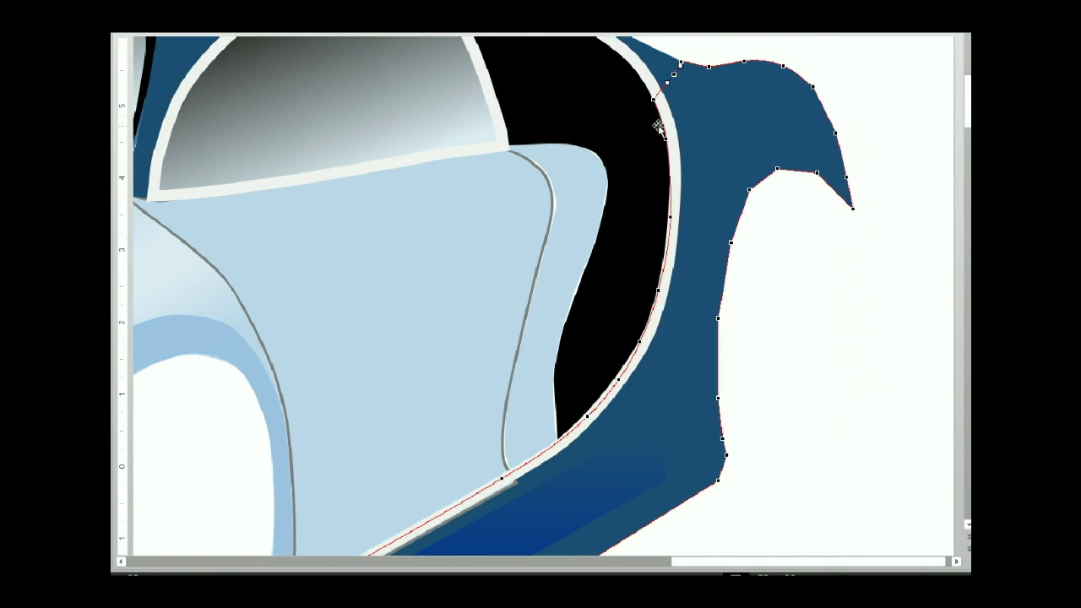
pyautogui.click(668, 218)
pyautogui.click(839, 148)
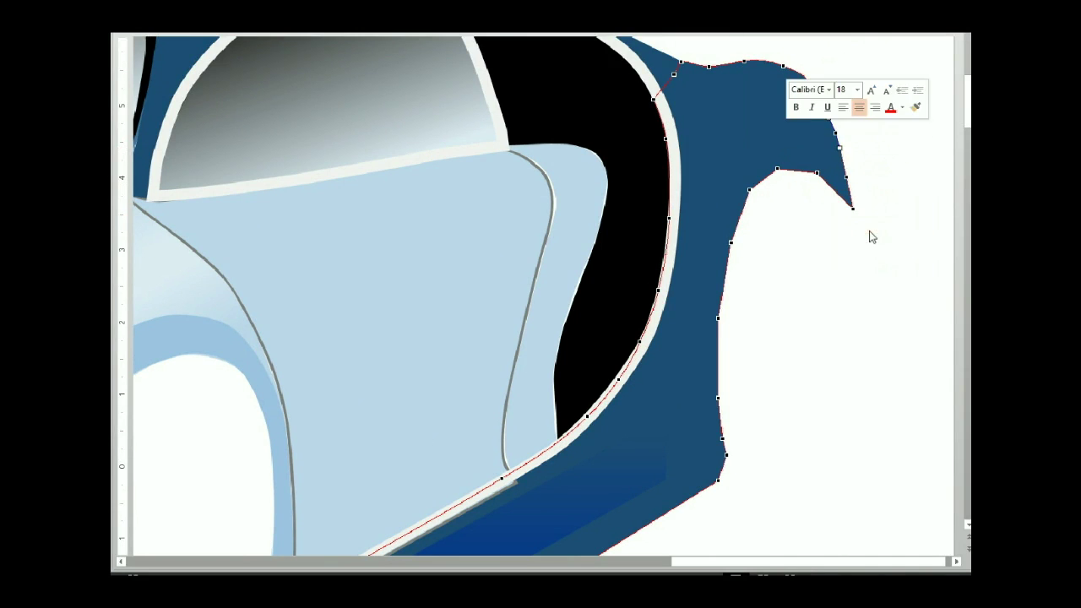
# - Review the point options along the panel's upper edge
pyautogui.rightClick(847, 177)
pyautogui.rightClick(816, 173)
pyautogui.rightClick(777, 169)
pyautogui.rightClick(749, 189)
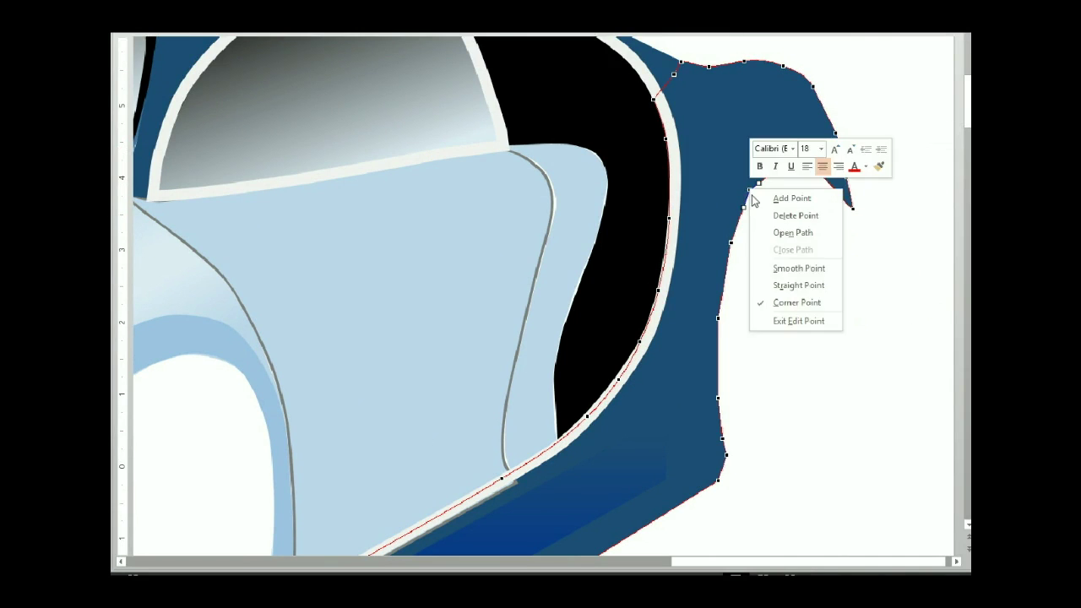
pyautogui.rightClick(731, 243)
pyautogui.rightClick(723, 265)
# - Select points down the panel's lower edge and back up near the tip
pyautogui.click(717, 397)
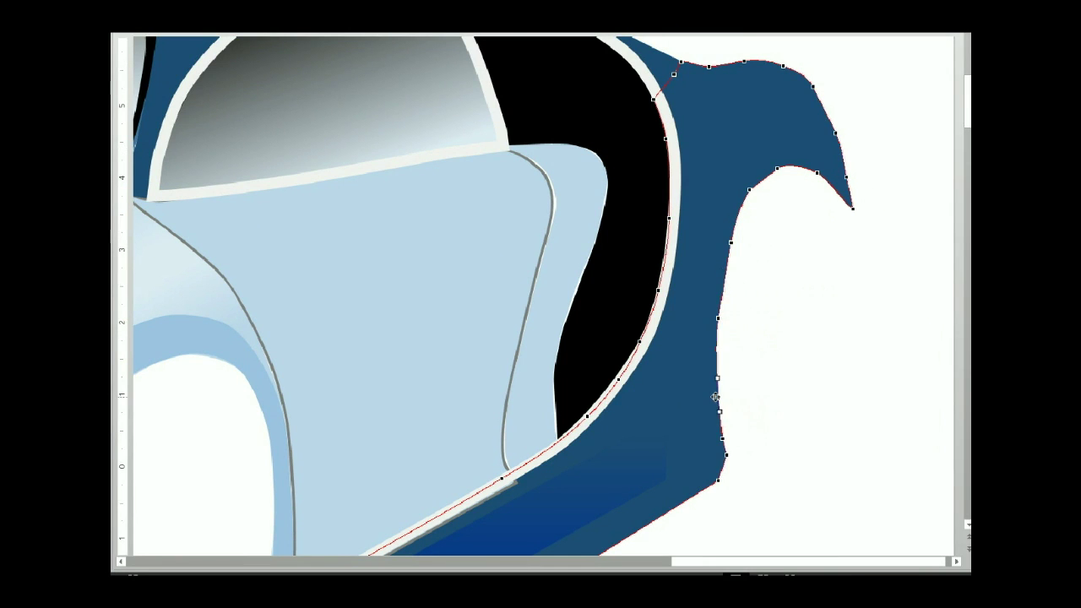
pyautogui.rightClick(726, 454)
pyautogui.press('Escape')
pyautogui.click(722, 437)
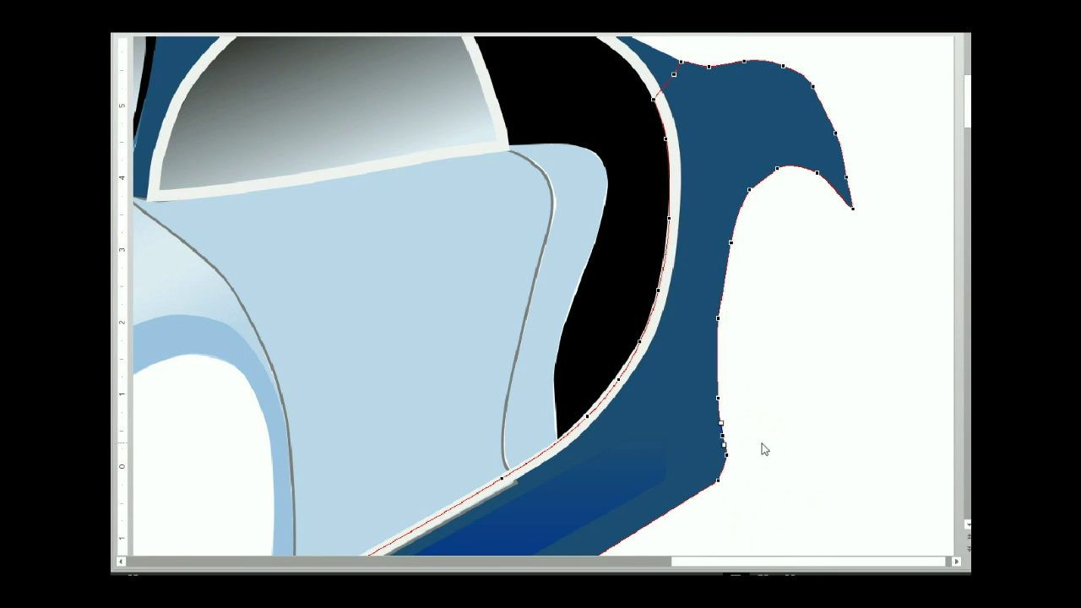
pyautogui.click(717, 315)
pyautogui.click(777, 167)
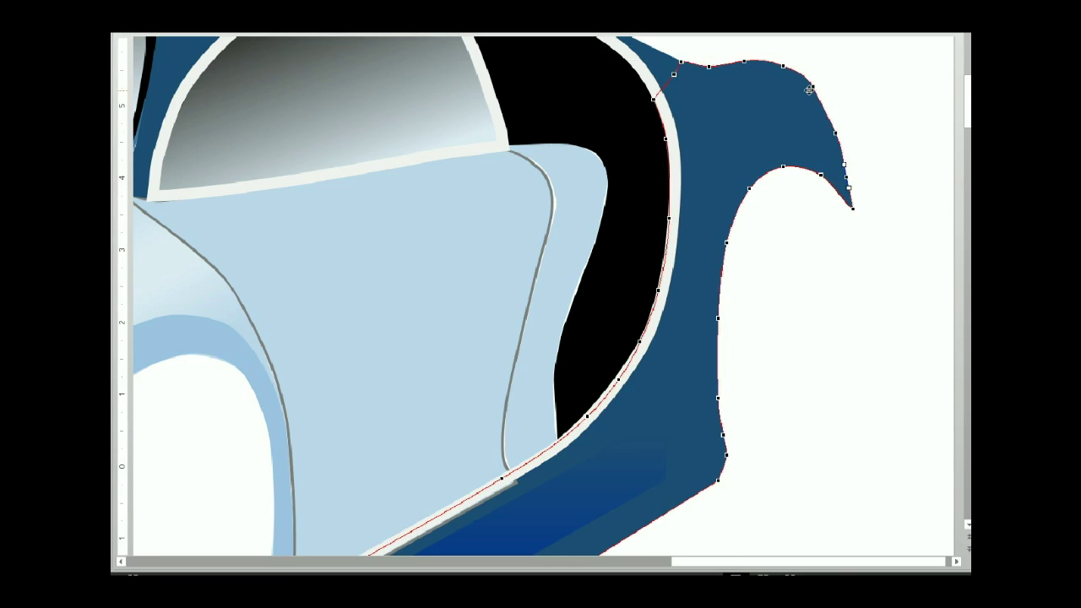
# - Pull the curled tip upward and shorten it
pyautogui.moveTo(835, 133); pyautogui.dragTo(833, 119)
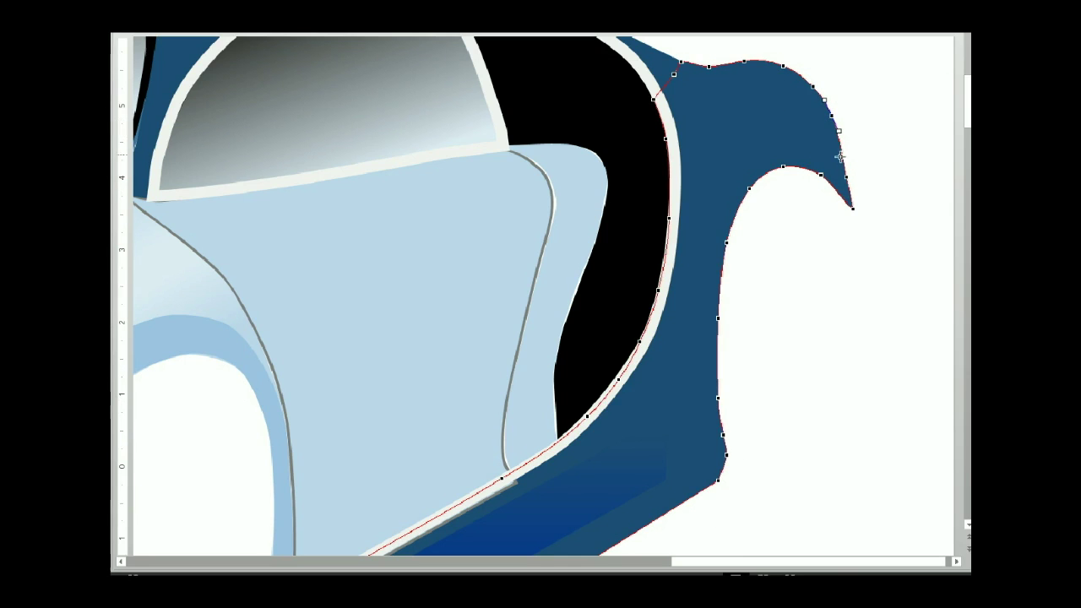
pyautogui.moveTo(845, 199); pyautogui.dragTo(847, 193)
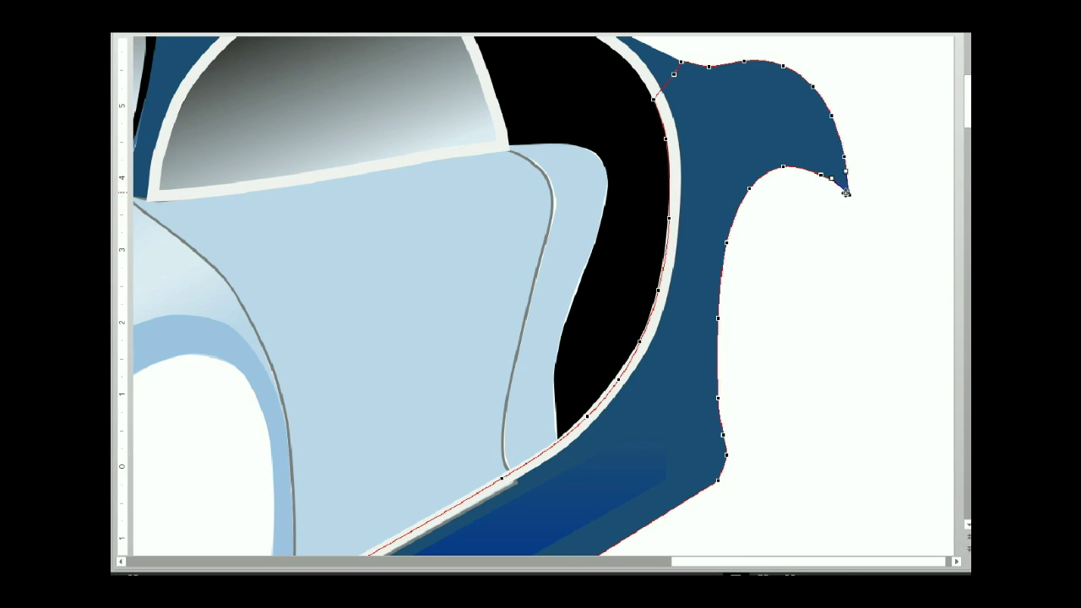
pyautogui.click(774, 261)
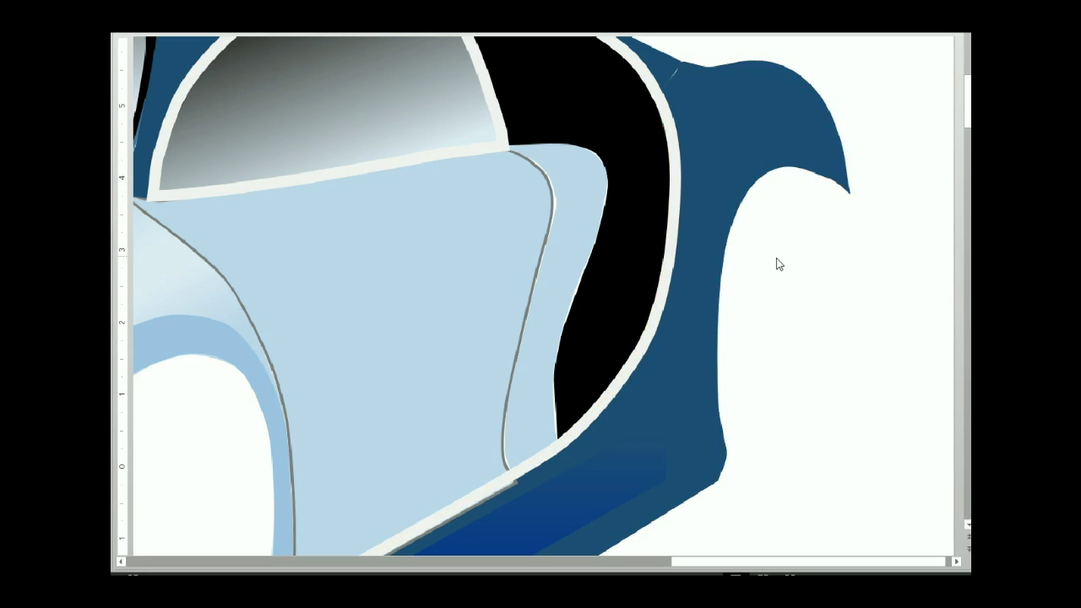
# - Set the panel's top node to Straight Point and exit point editing
pyautogui.rightClick(724, 127)
pyautogui.click(772, 229)
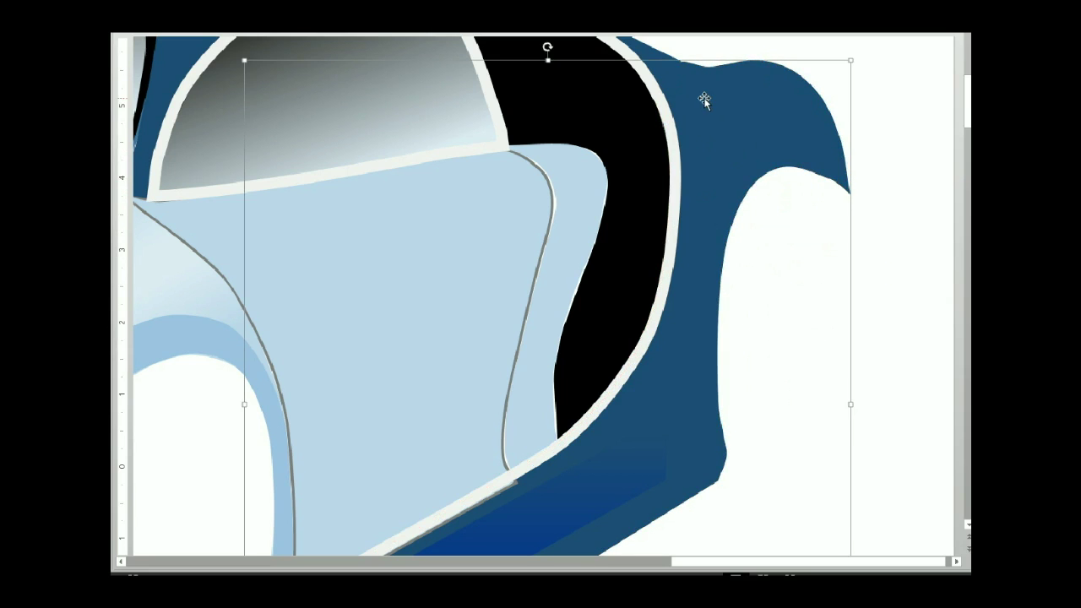
pyautogui.rightClick(680, 62)
pyautogui.click(717, 157)
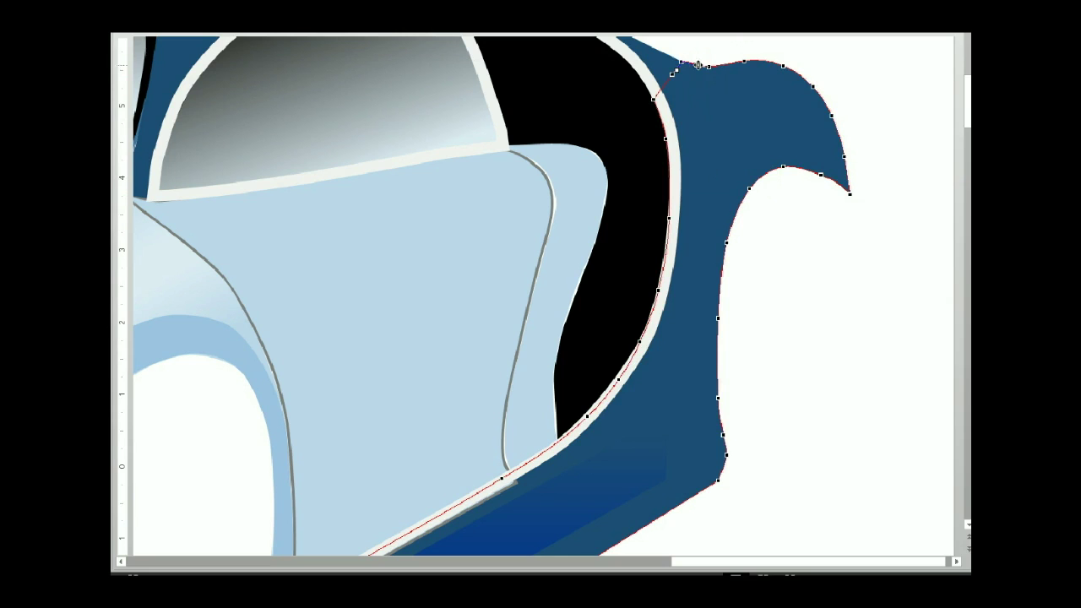
pyautogui.click(679, 63)
pyautogui.click(816, 539)
pyautogui.rightClick(724, 457)
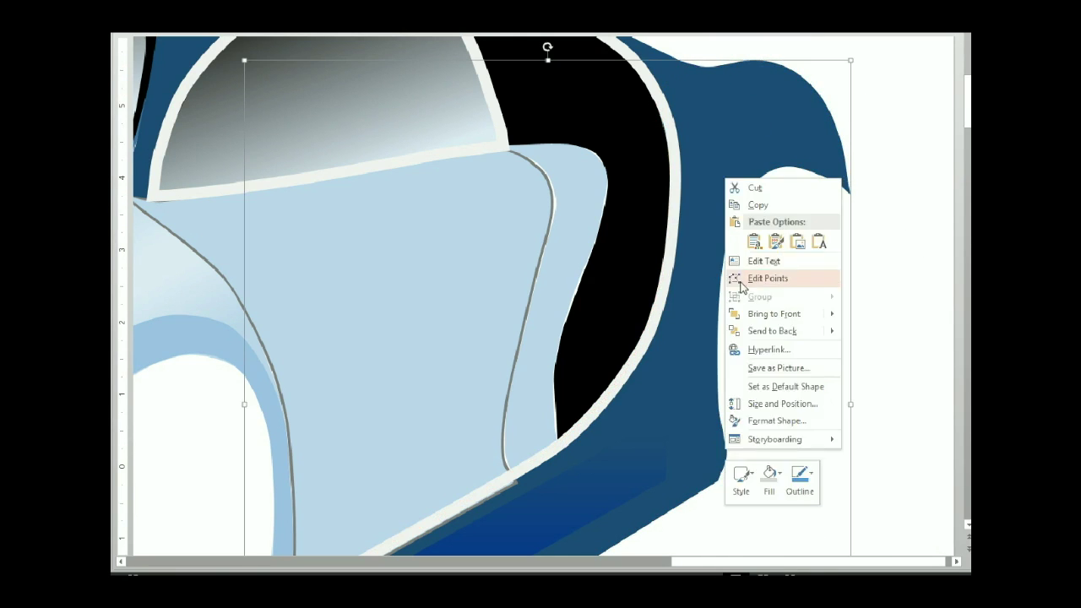
pyautogui.click(785, 507)
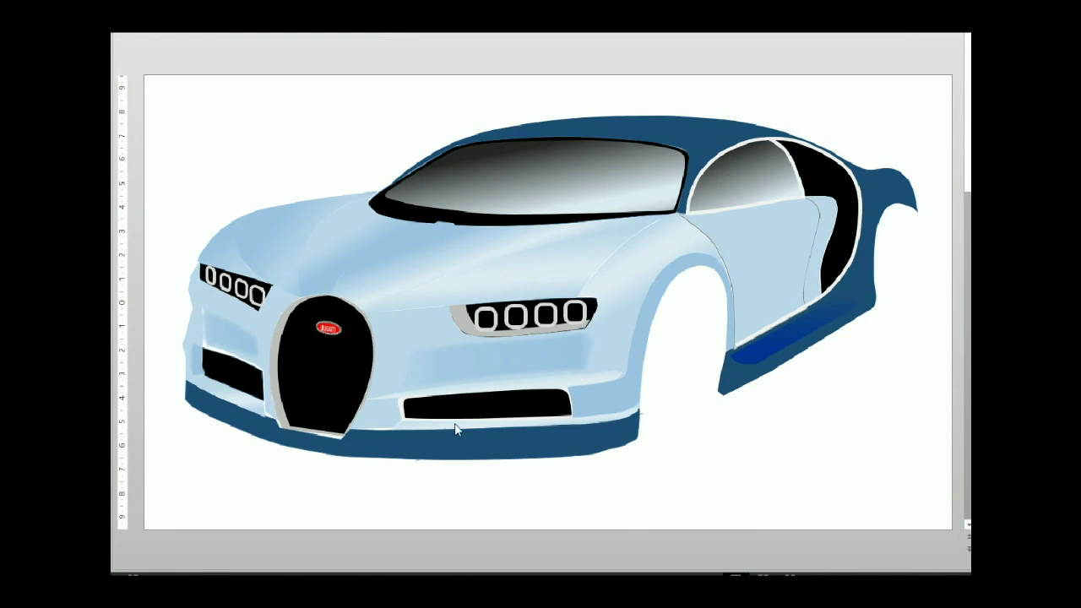
pyautogui.click(200, 331)
# - Edit the left front edge shape's points and change the type of its bottom-left vertices
pyautogui.scroll(5, 214, 392)
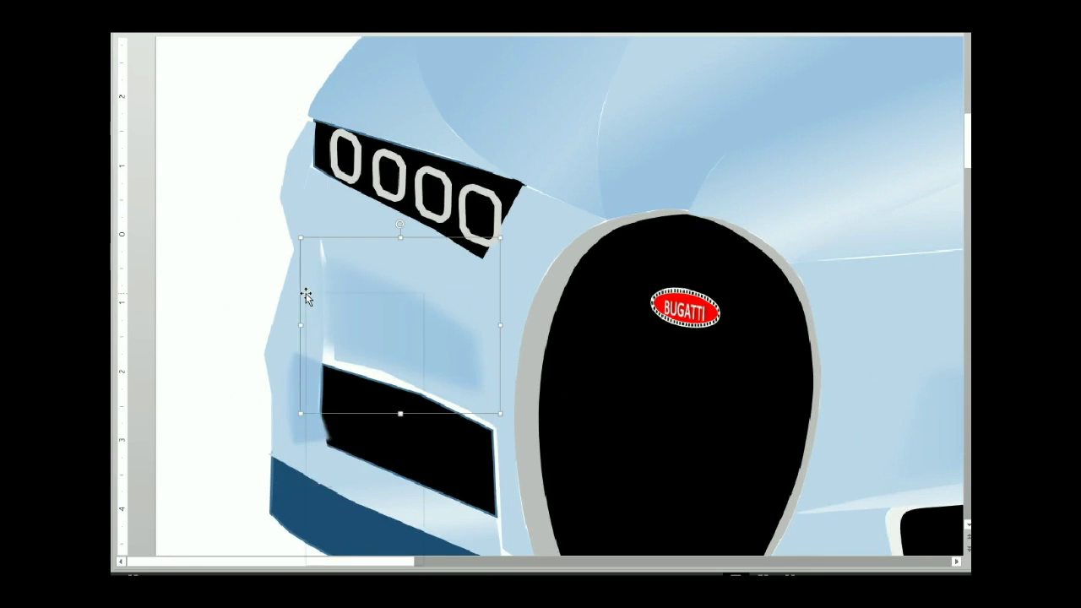
pyautogui.rightClick(270, 354)
pyautogui.click(304, 190)
pyautogui.rightClick(264, 354)
pyautogui.click(302, 461)
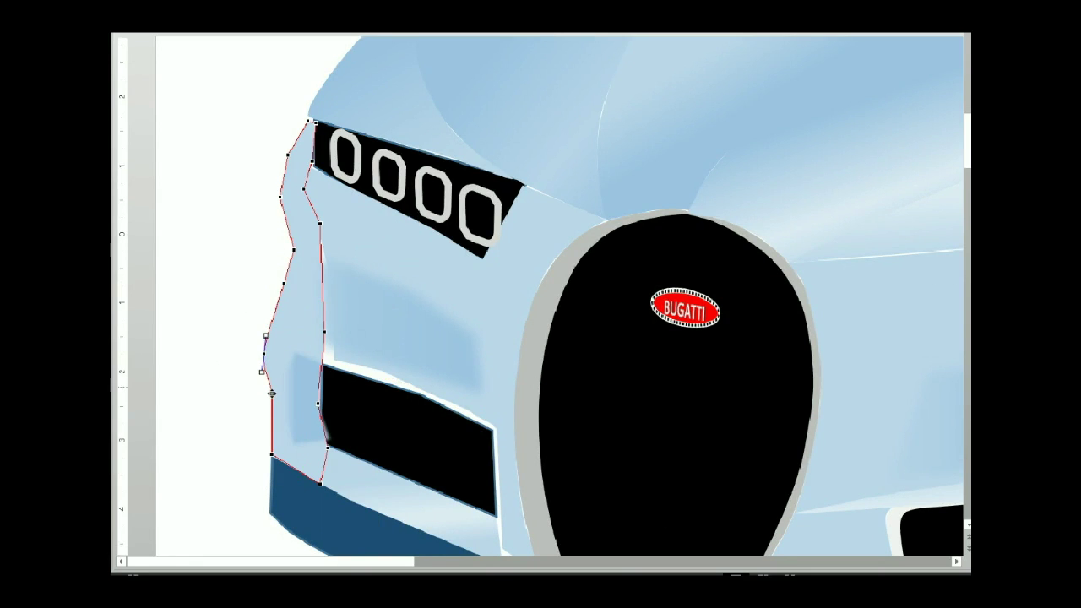
pyautogui.rightClick(270, 389)
pyautogui.click(309, 488)
pyautogui.rightClick(270, 456)
pyautogui.press('Escape')
# - Make the left edge's point near the headlight smooth and its point by the intake straight
pyautogui.click(264, 354)
pyautogui.click(271, 455)
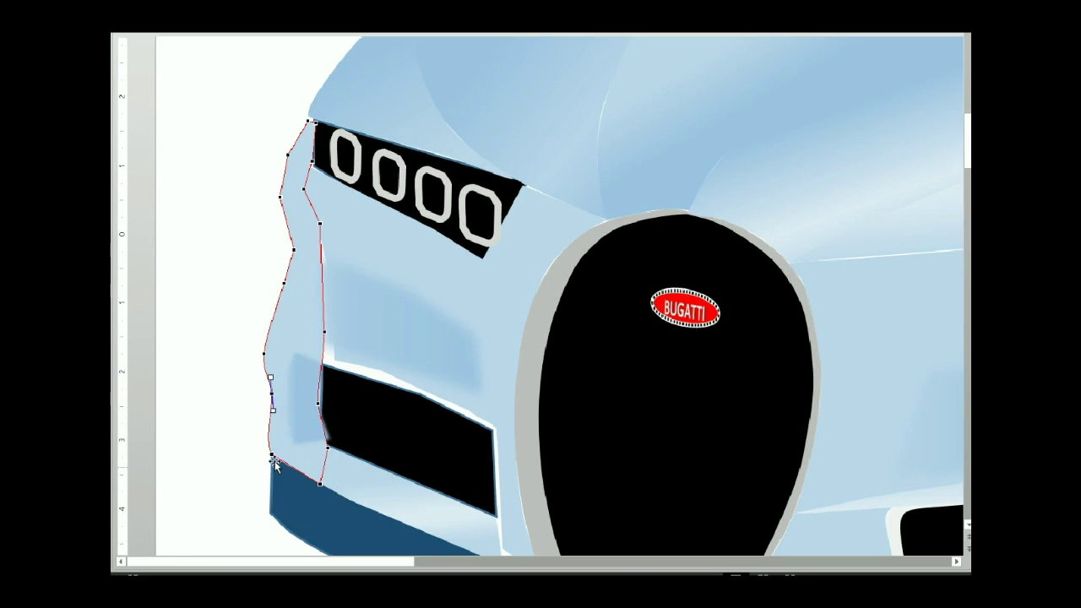
pyautogui.click(292, 251)
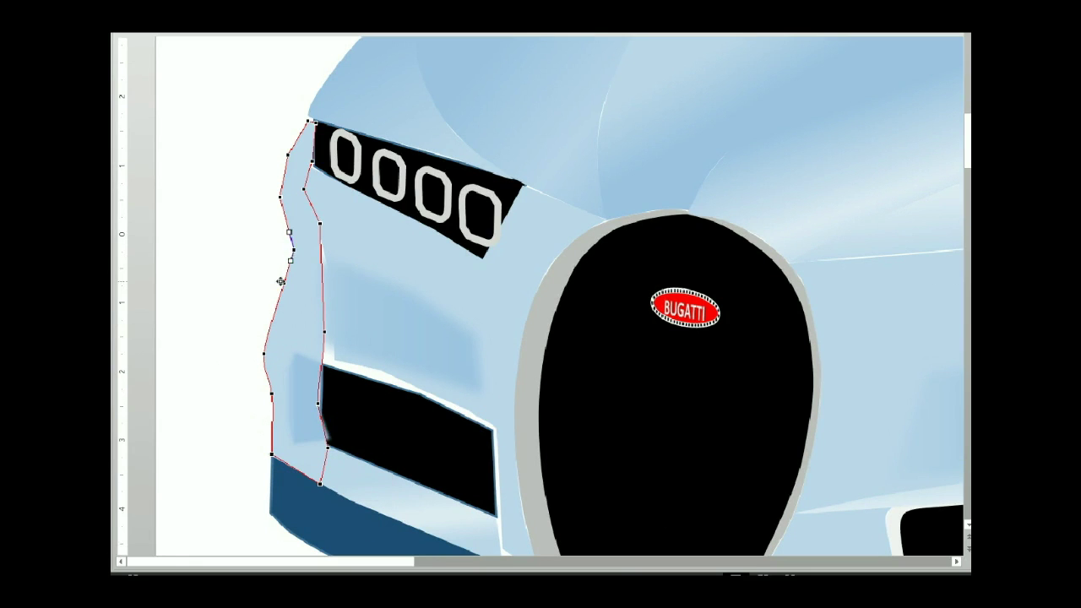
pyautogui.click(279, 210)
pyautogui.click(286, 156)
pyautogui.rightClick(320, 225)
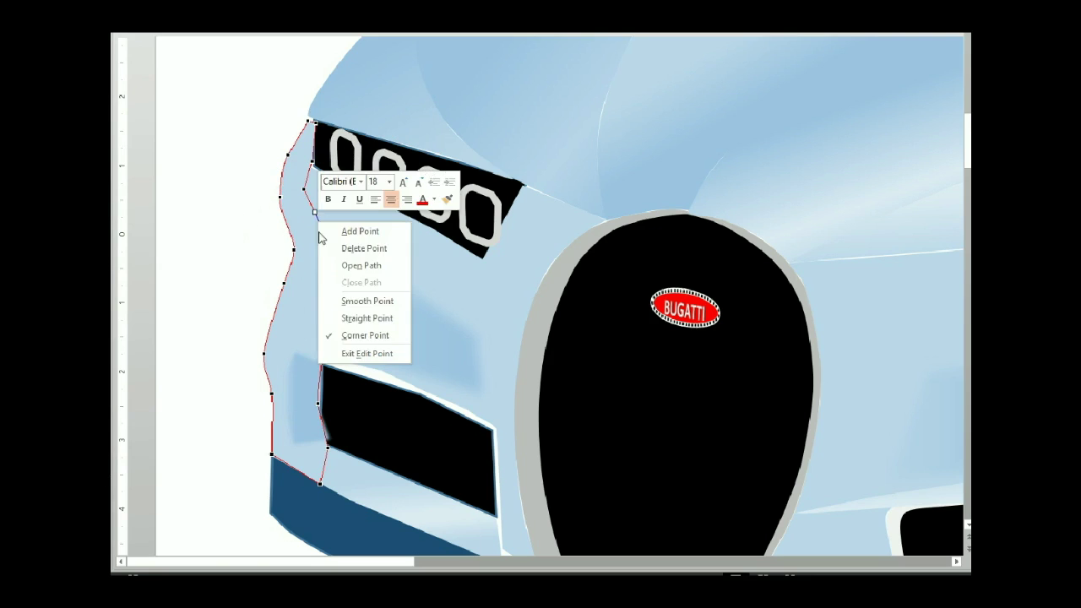
pyautogui.click(343, 300)
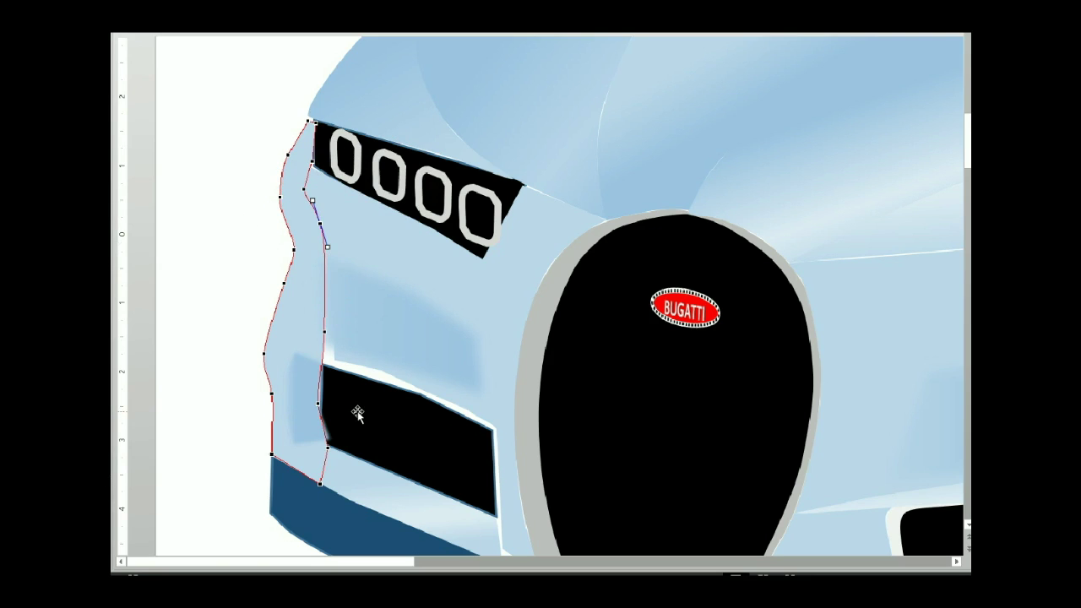
pyautogui.rightClick(319, 404)
pyautogui.click(364, 499)
pyautogui.click(316, 443)
# - Pull the black intake's left point outward and down, keeping it a corner point
pyautogui.click(316, 442)
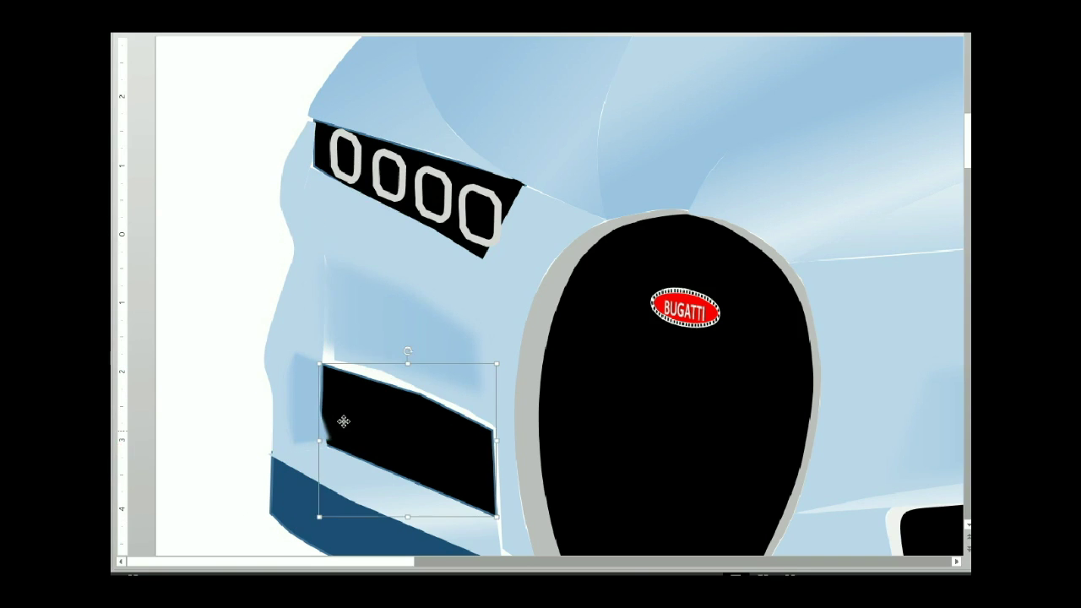
pyautogui.rightClick(339, 428)
pyautogui.press('e')
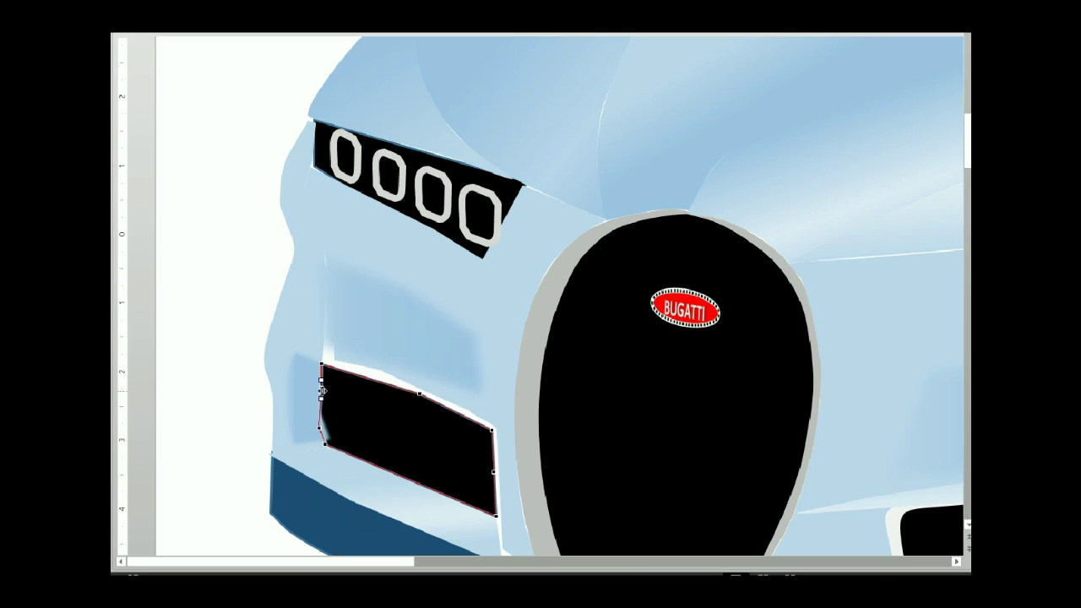
pyautogui.moveTo(322, 391); pyautogui.dragTo(324, 409)
pyautogui.rightClick(318, 426)
pyautogui.click(374, 504)
pyautogui.rightClick(325, 446)
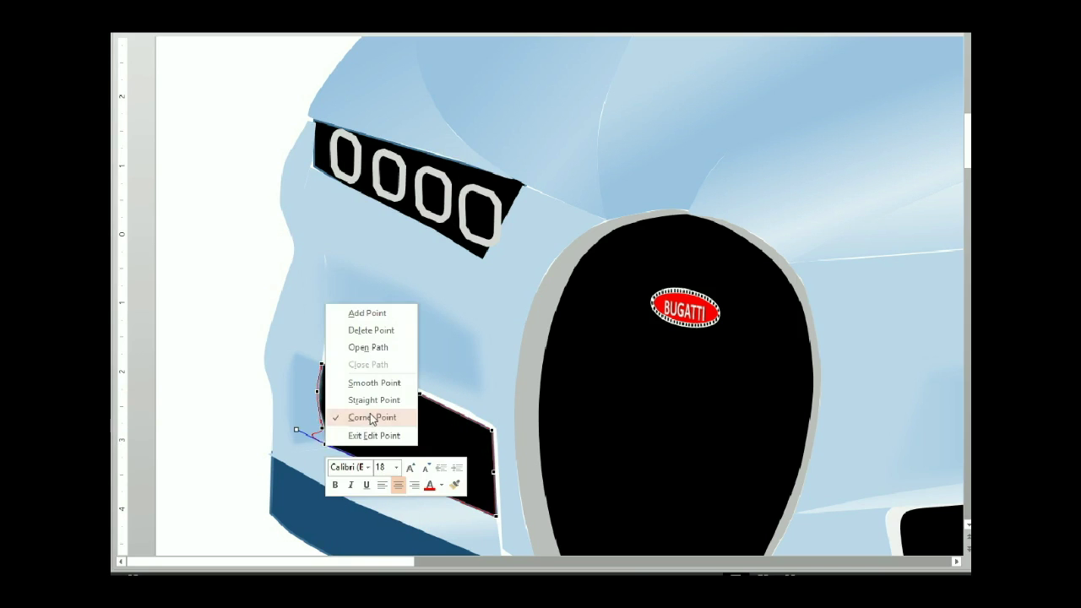
pyautogui.click(369, 413)
# - Straighten the small light-blue panel's lower point, then undo a trial move of its top-left point
pyautogui.rightClick(310, 427)
pyautogui.press('e')
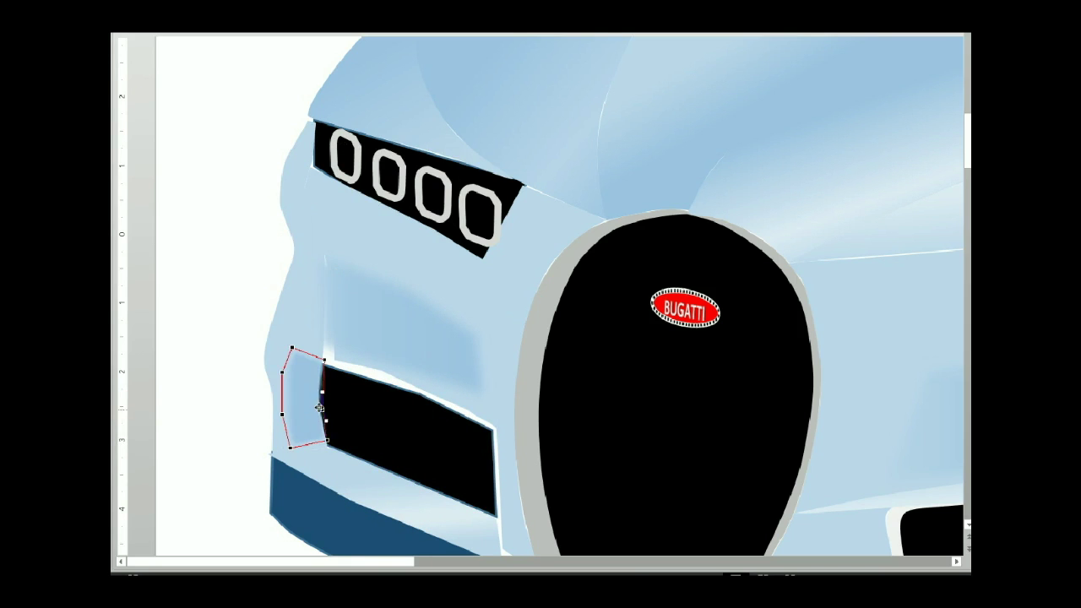
pyautogui.rightClick(326, 438)
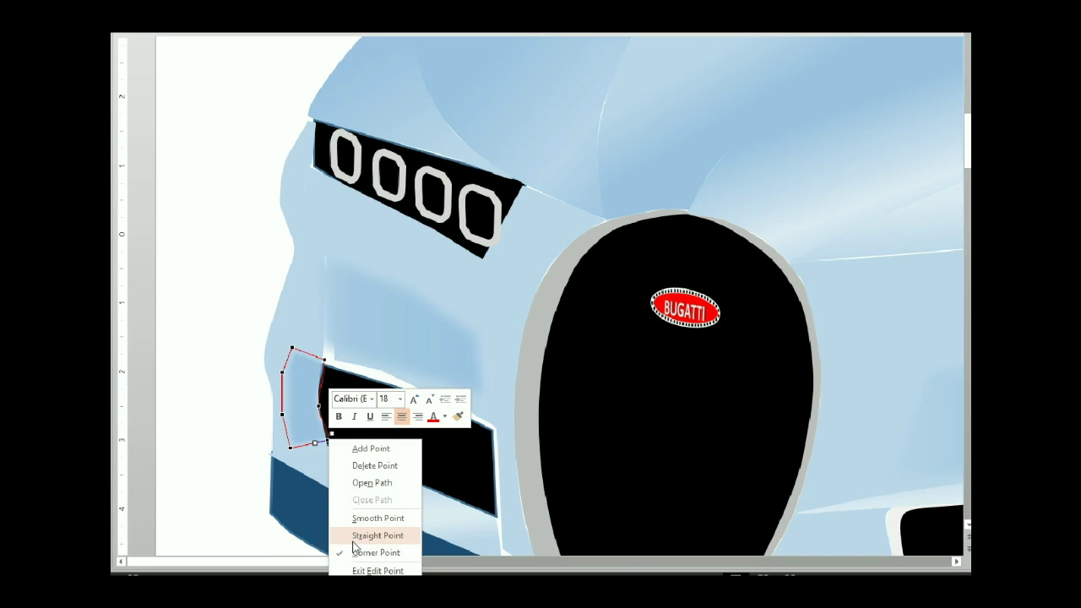
pyautogui.click(355, 537)
pyautogui.rightClick(324, 361)
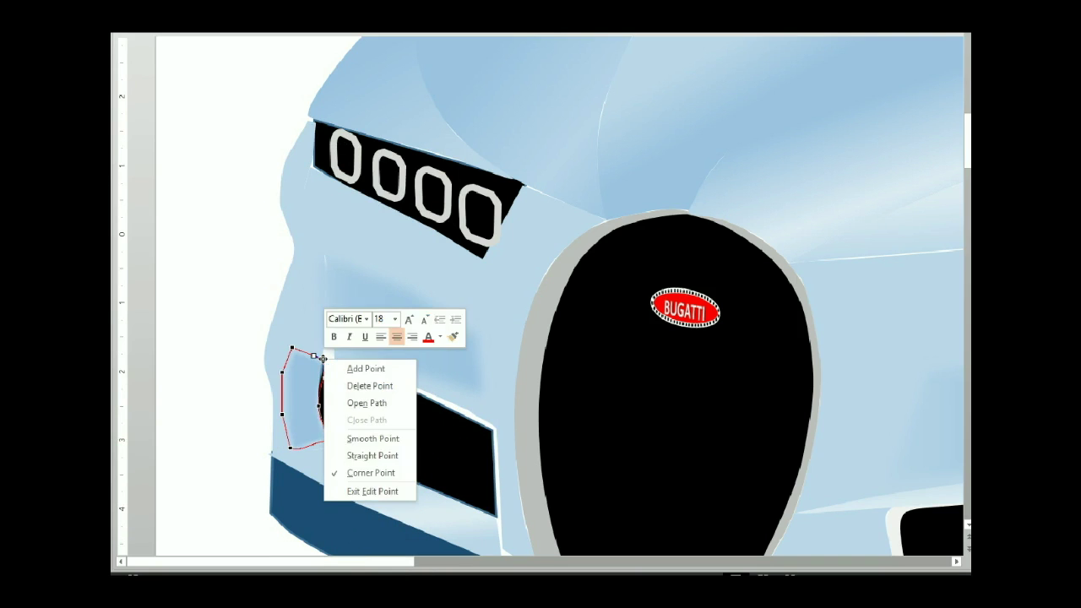
pyautogui.click(363, 454)
pyautogui.moveTo(292, 348); pyautogui.dragTo(297, 352)
pyautogui.rightClick(284, 414)
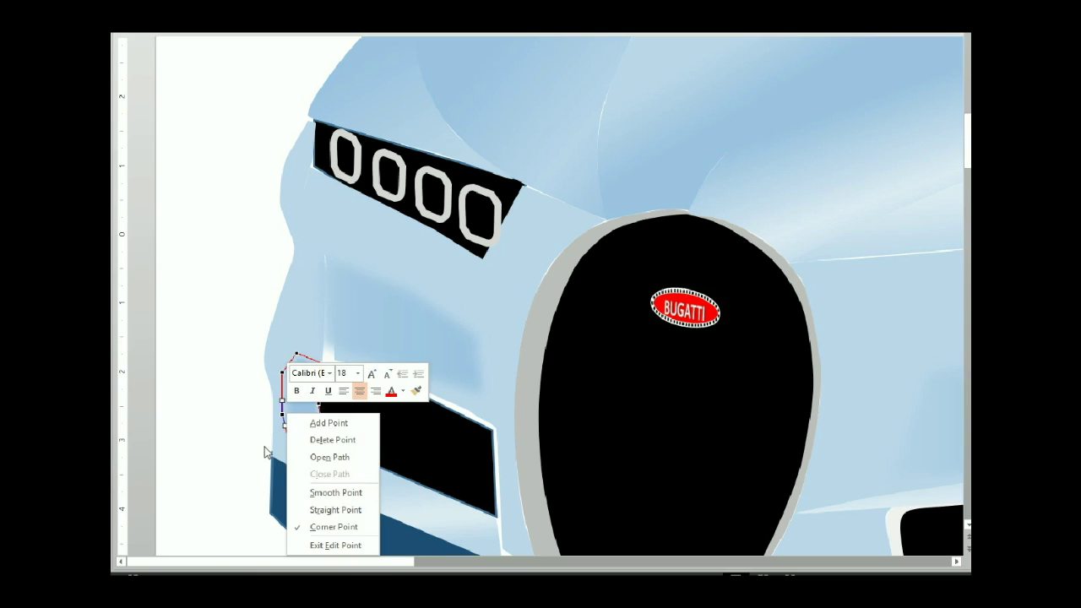
pyautogui.press('Escape')
pyautogui.hotkey('ctrl', 'z')
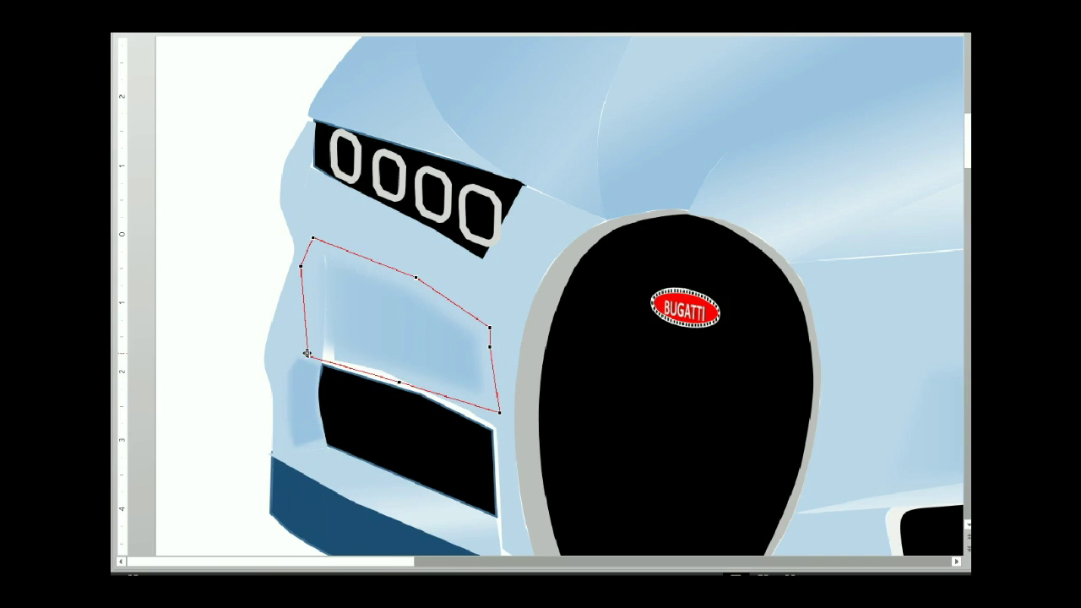
# - Reshape the black intake's top-left corner and change the type of a top-edge point
pyautogui.click(362, 429)
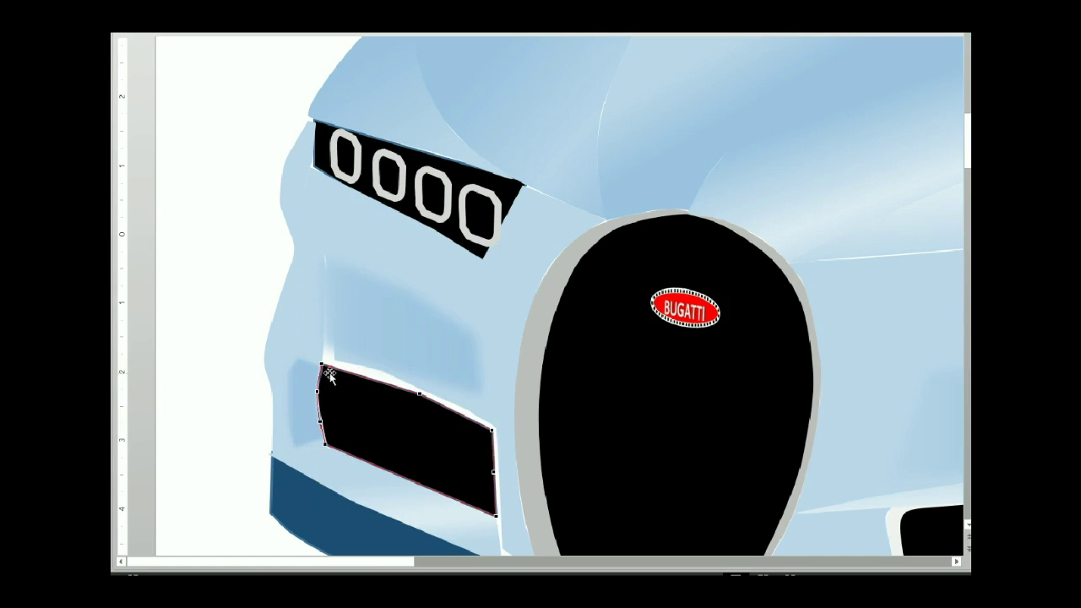
pyautogui.moveTo(329, 366); pyautogui.dragTo(325, 380)
pyautogui.rightClick(422, 393)
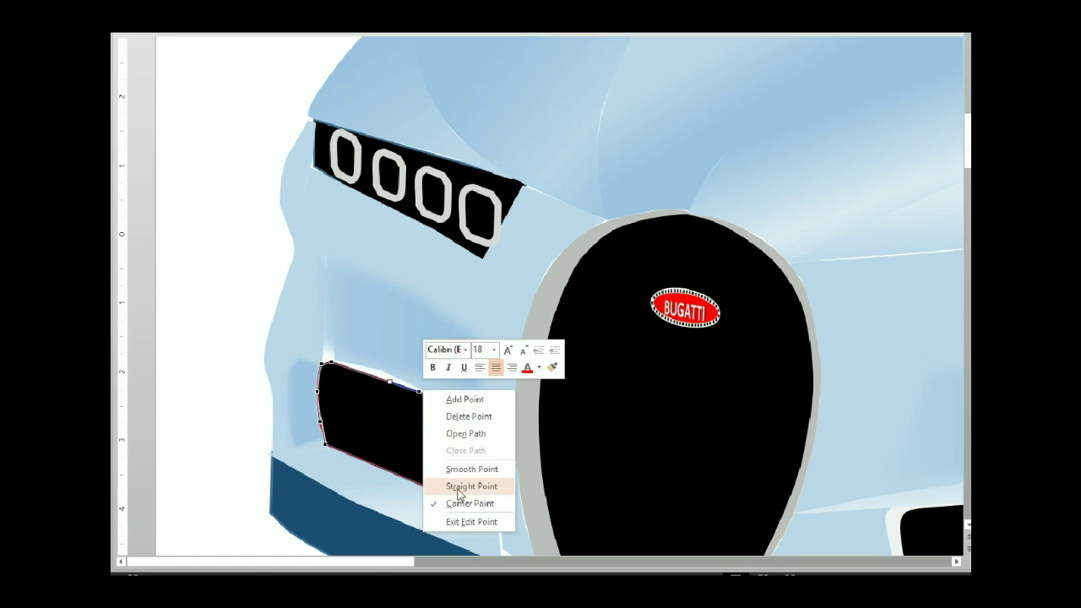
pyautogui.click(448, 483)
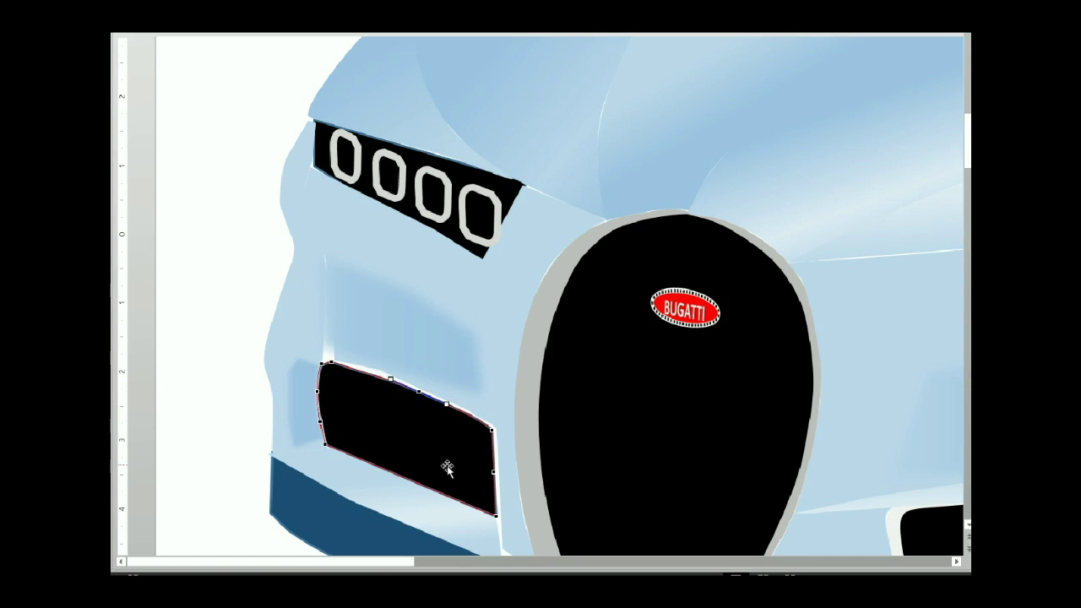
pyautogui.click(400, 357)
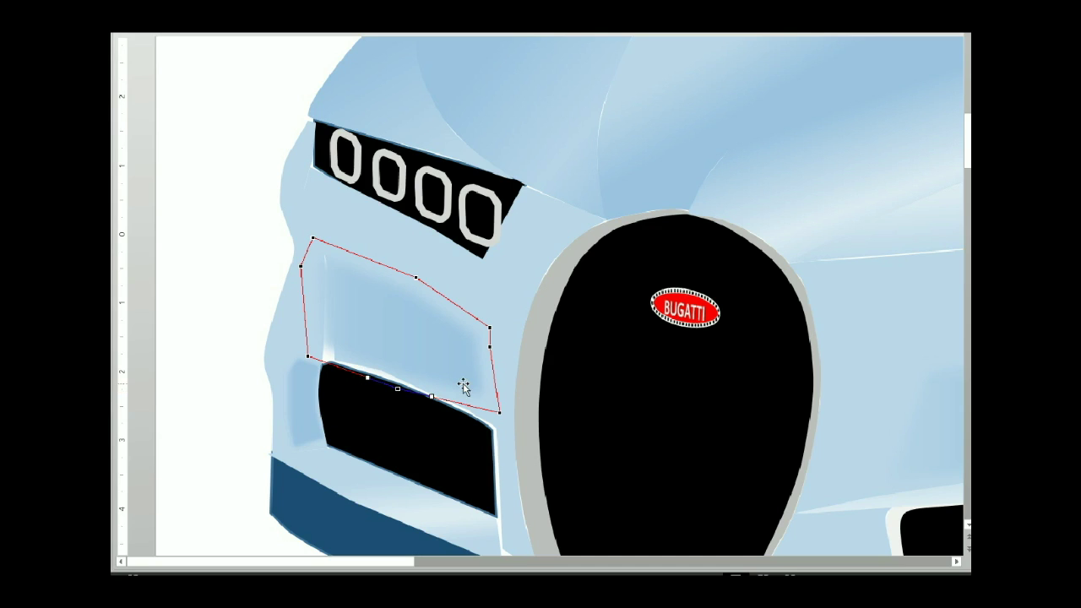
# - Move the grille-surround shape's lower-left point slightly left and select a lower grille-edge point
pyautogui.rightClick(350, 346)
pyautogui.click(336, 350)
pyautogui.click(343, 350)
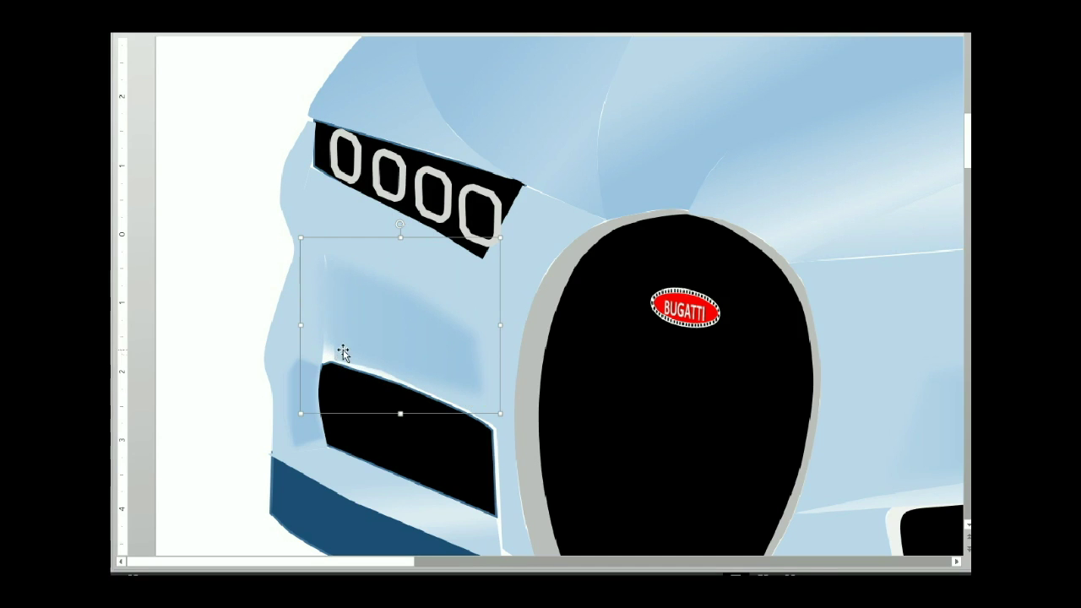
pyautogui.rightClick(446, 270)
pyautogui.click(481, 363)
pyautogui.moveTo(334, 363)
pyautogui.mouseDown()
pyautogui.moveTo(322, 363)
pyautogui.moveTo(380, 375)
pyautogui.mouseUp()
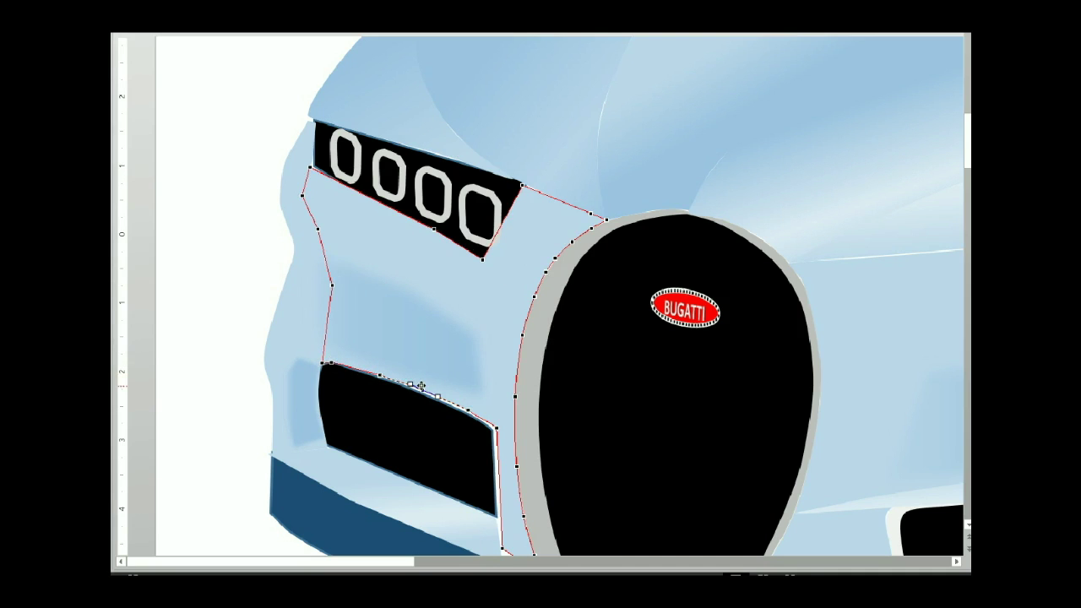
pyautogui.click(467, 410)
pyautogui.click(464, 411)
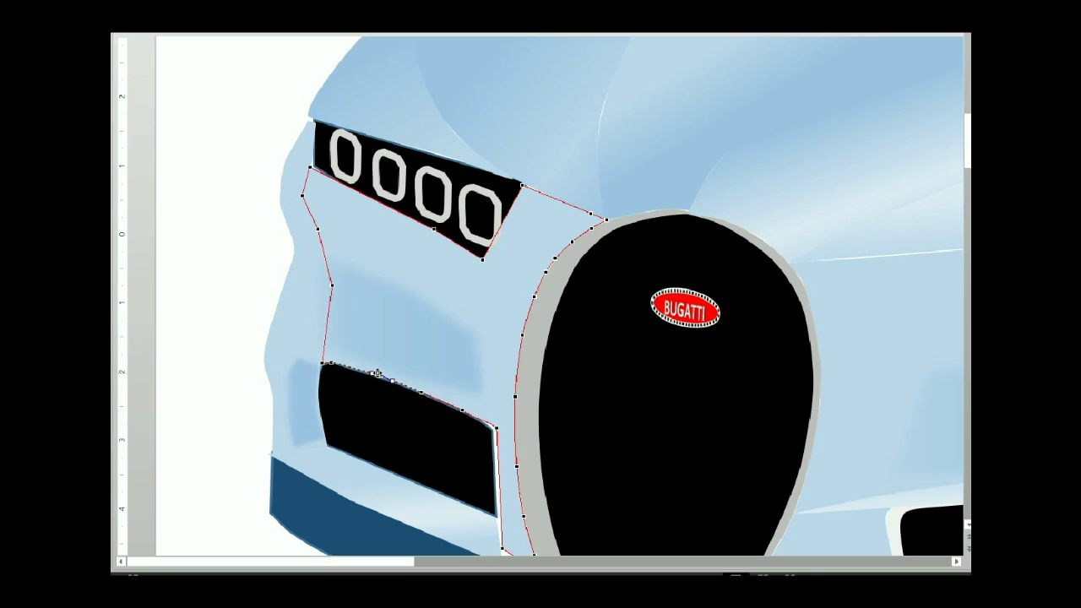
# - Curve the panel along the grille's top and nudge its corner node up and left
pyautogui.moveTo(377, 374); pyautogui.dragTo(369, 372)
pyautogui.click(497, 428)
pyautogui.moveTo(497, 428); pyautogui.dragTo(490, 426)
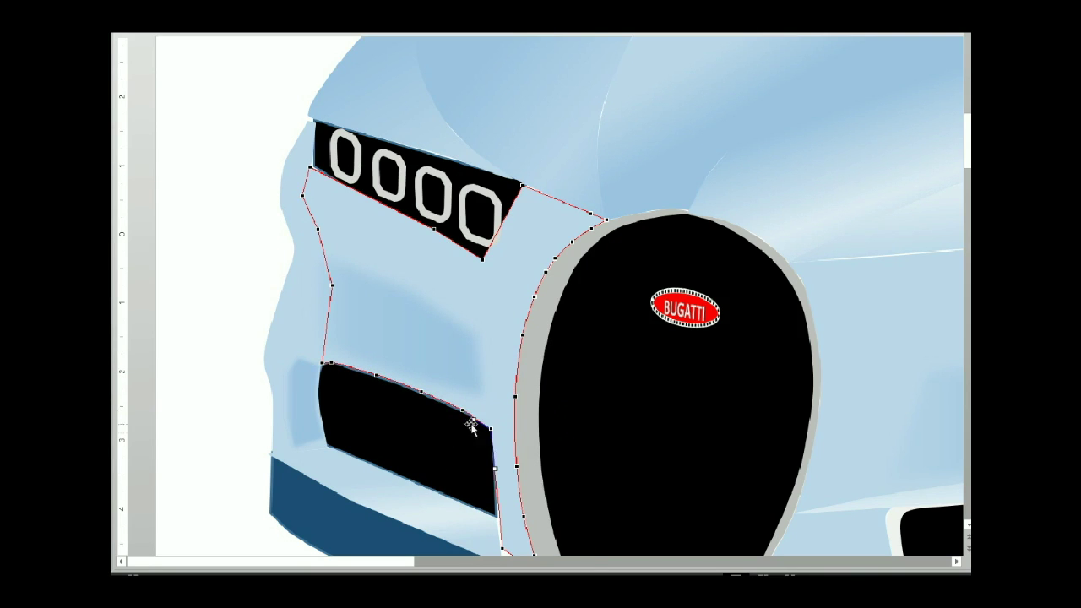
pyautogui.scroll(-3, 501, 564)
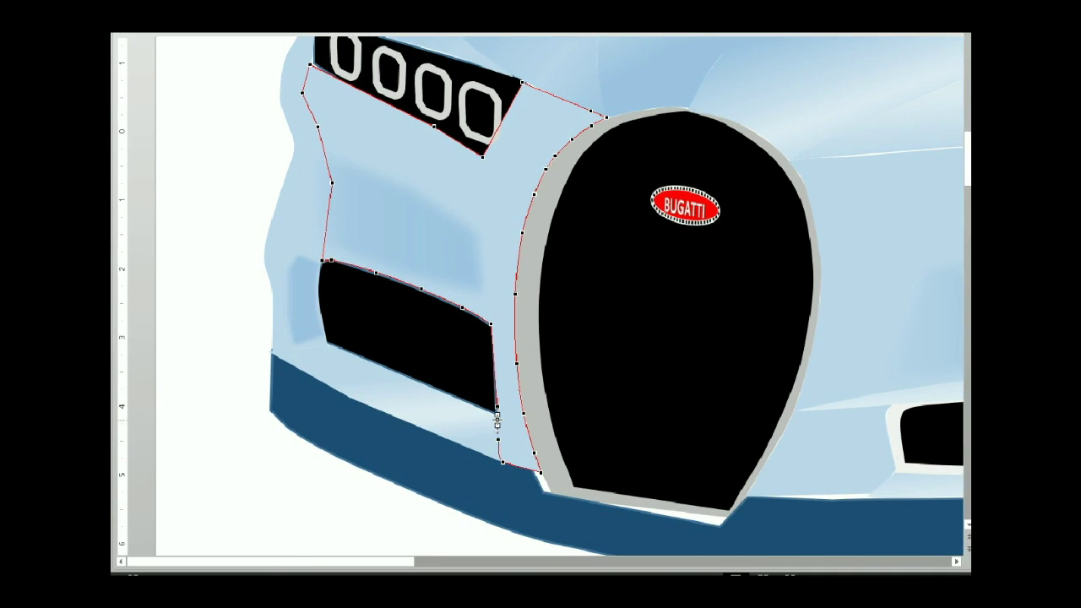
# - Finish the panel edits and put the light strip below the side vent into point editing
pyautogui.click(499, 440)
pyautogui.click(463, 461)
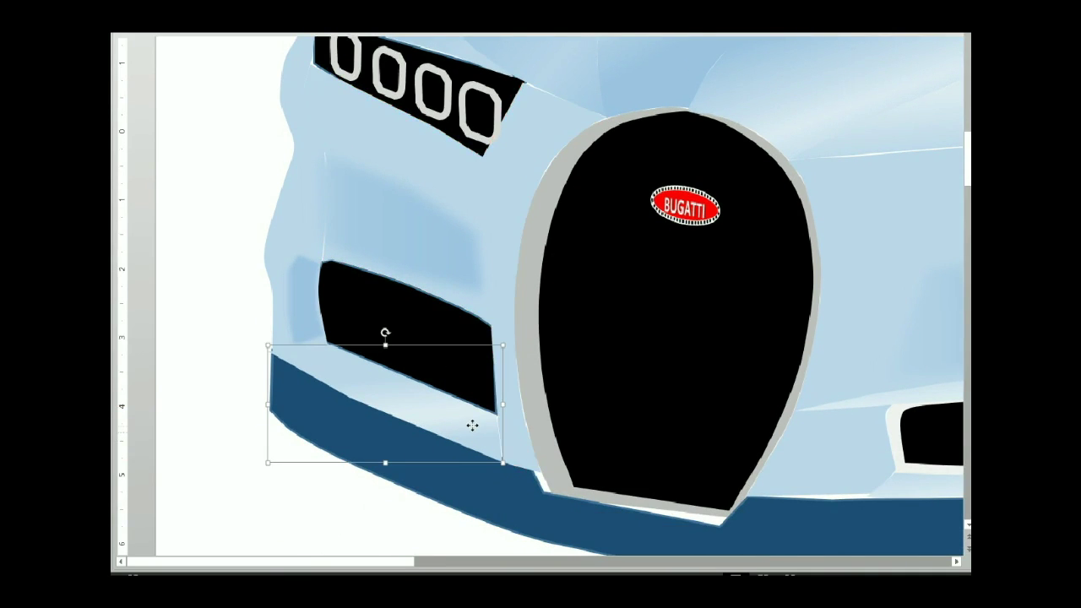
pyautogui.click(383, 346)
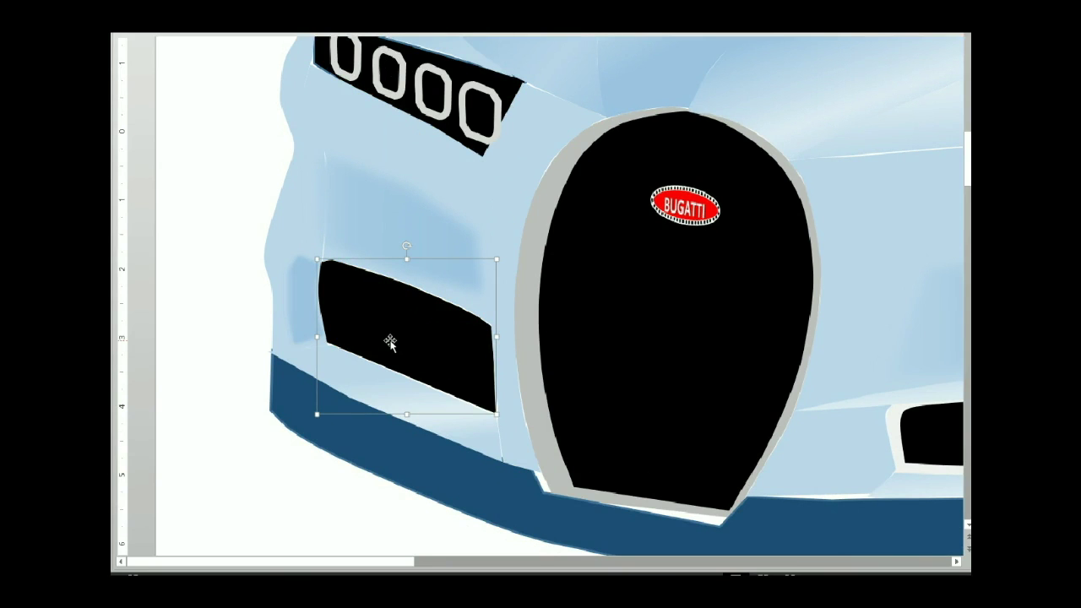
pyautogui.click(379, 381)
pyautogui.rightClick(379, 381)
pyautogui.click(405, 212)
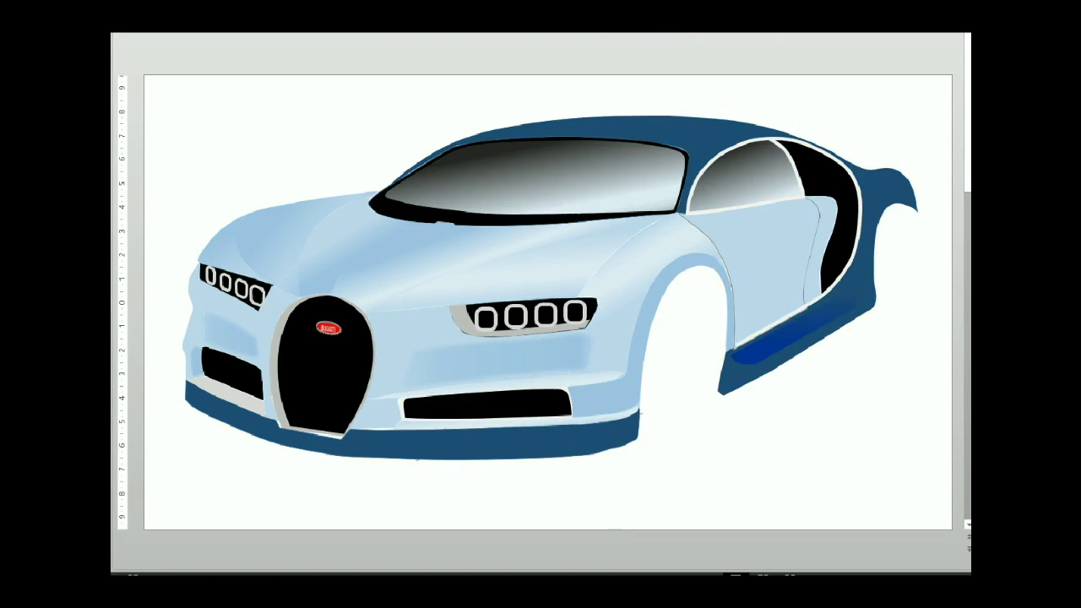
# - Select the bumper strip and the small shape left of the front vent, then clear the selection
pyautogui.click(468, 429)
pyautogui.click(579, 492)
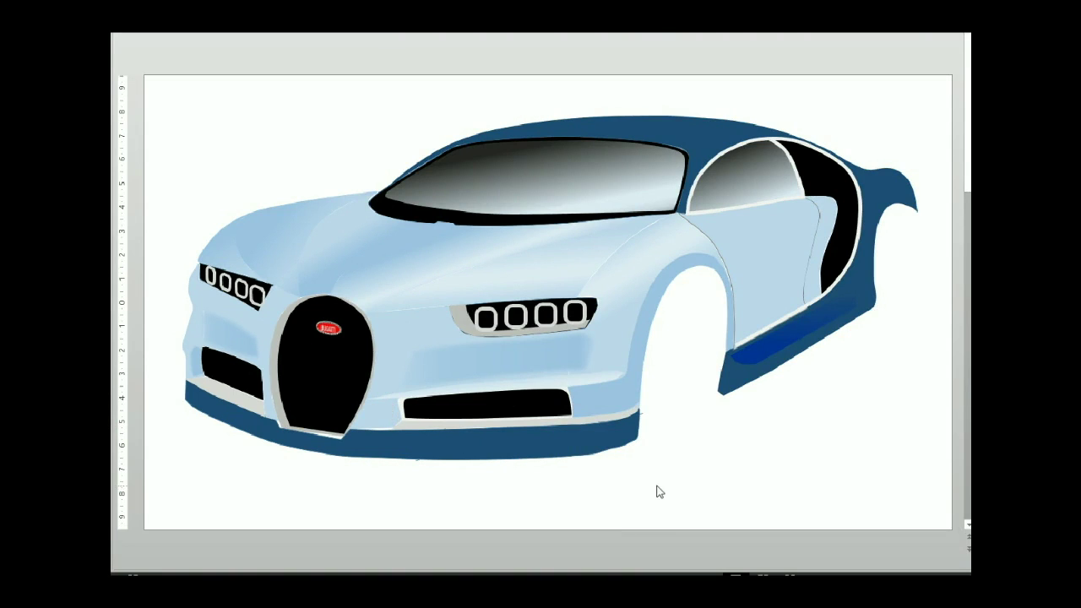
pyautogui.click(197, 359)
pyautogui.click(268, 455)
# - Put the dark-blue bumper lip into point editing, zoom in, and adjust its end and lower-edge vertices
pyautogui.rightClick(524, 439)
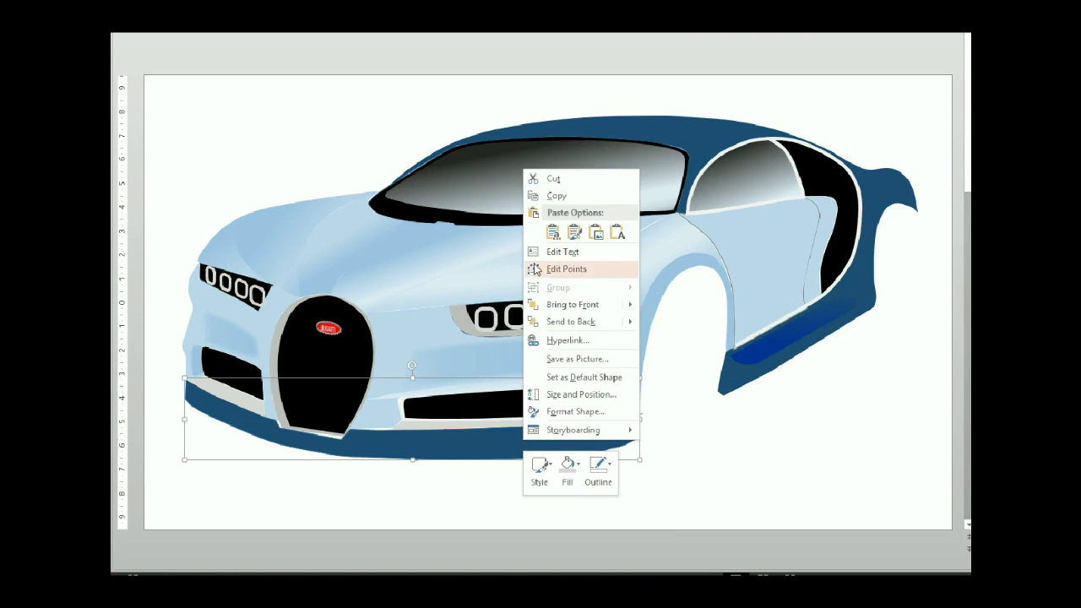
pyautogui.click(572, 265)
pyautogui.rightClick(629, 441)
pyautogui.click(572, 453)
pyautogui.scroll(1, 573, 453)
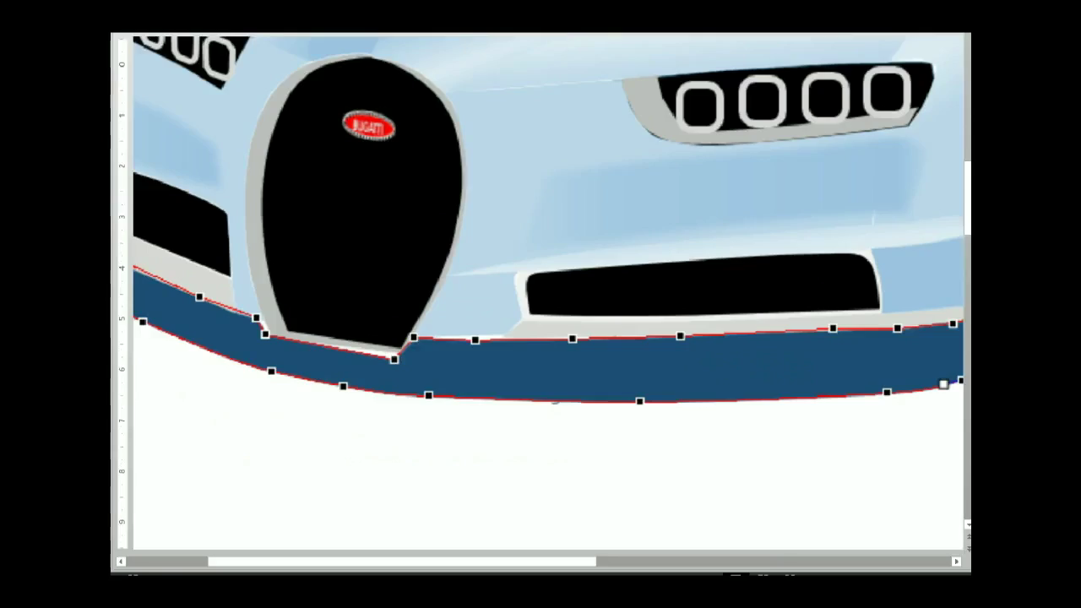
pyautogui.scroll(1, 670, 459)
pyautogui.moveTo(699, 381); pyautogui.dragTo(703, 382)
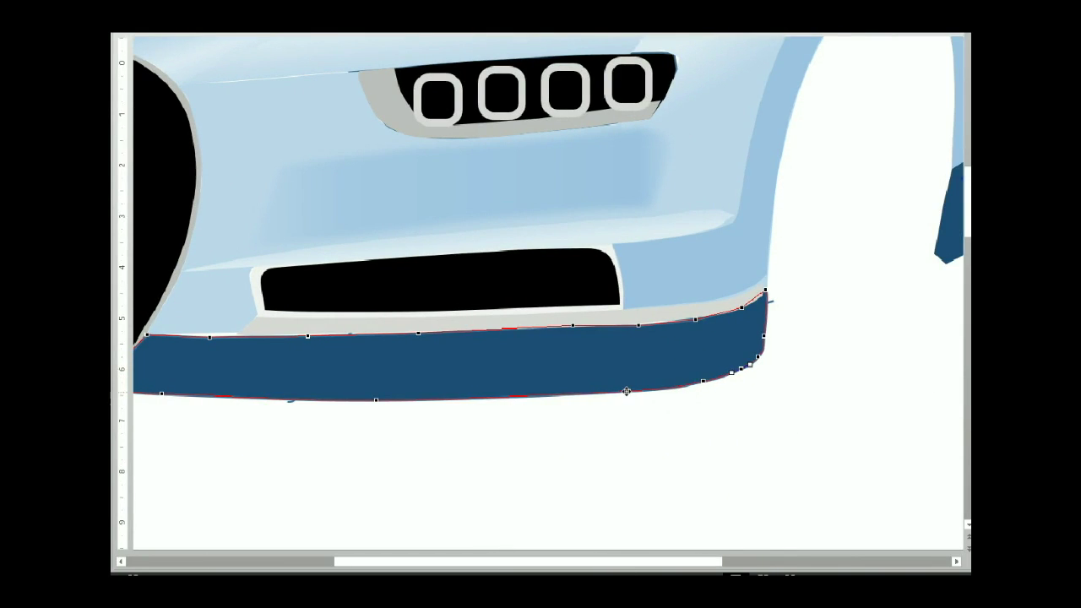
pyautogui.moveTo(628, 390); pyautogui.dragTo(565, 396)
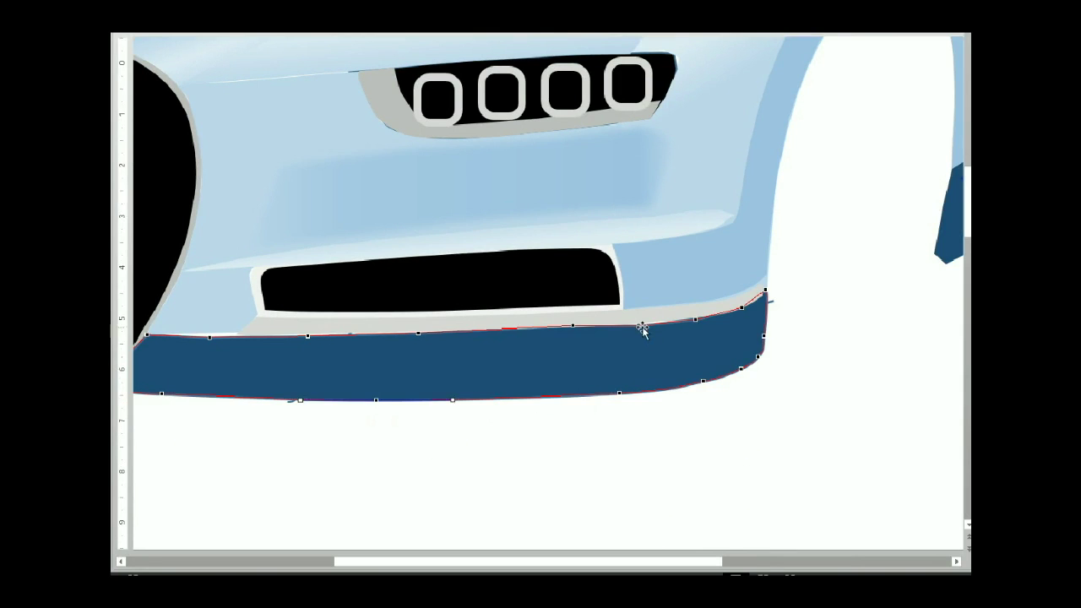
# - Nudge the bumper lip's top-right vertex slightly right near its right end
pyautogui.rightClick(695, 319)
pyautogui.click(717, 433)
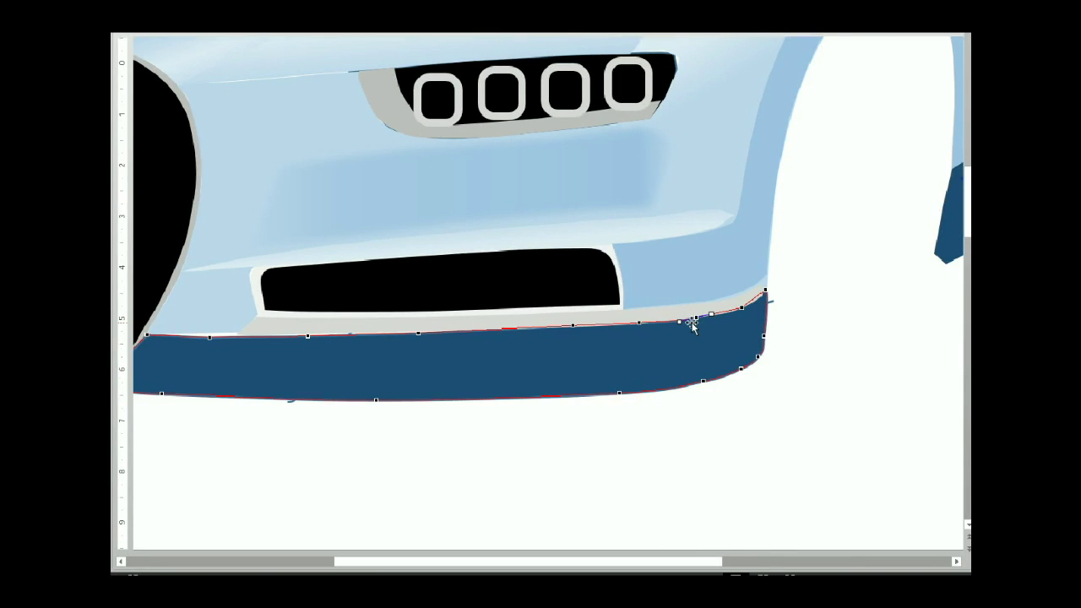
pyautogui.rightClick(726, 344)
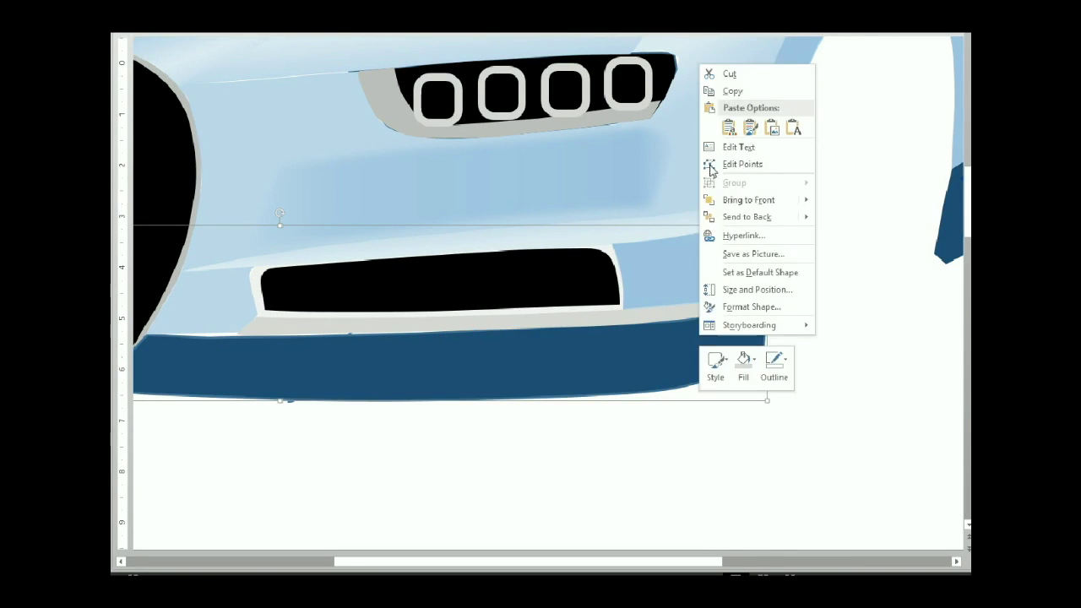
pyautogui.press('Escape')
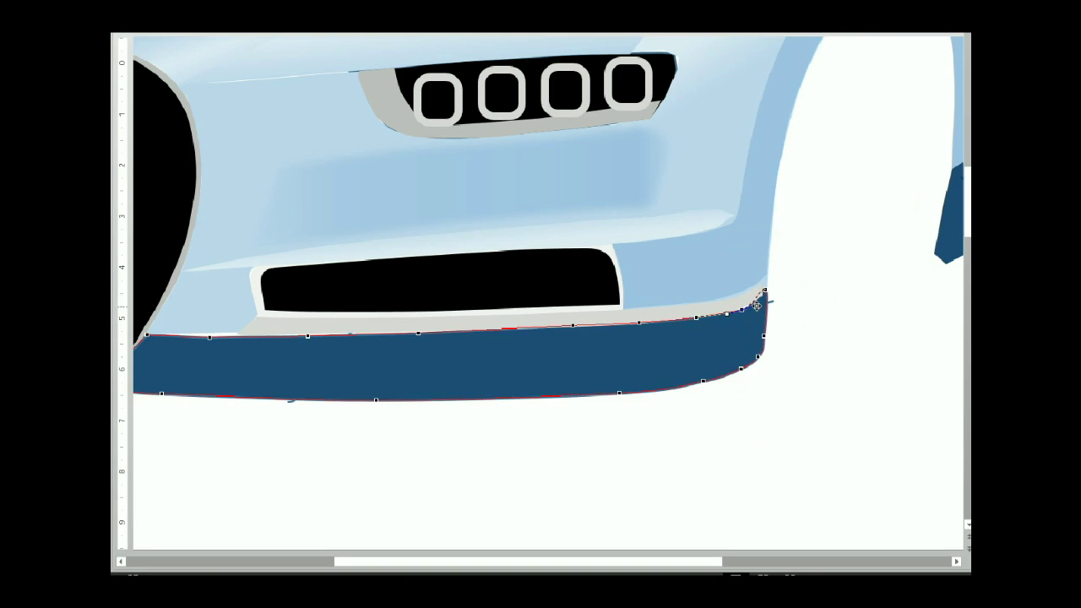
pyautogui.click(763, 292)
pyautogui.moveTo(762, 291); pyautogui.dragTo(764, 290)
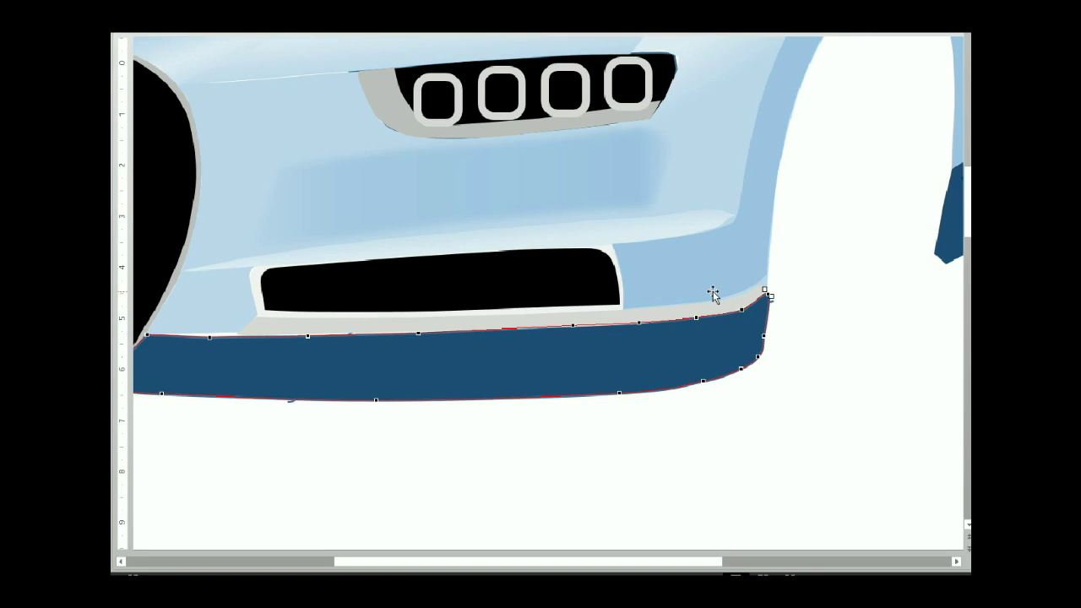
pyautogui.click(209, 337)
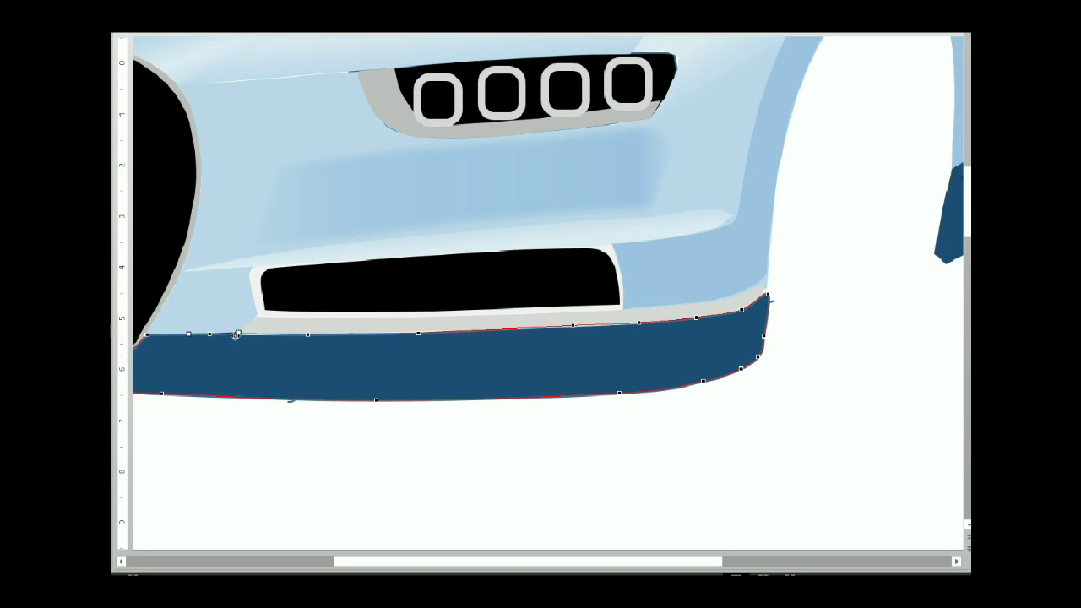
# - Put the bumper lip and the grey strip above it into point editing, checking the strip's left node
pyautogui.hscroll(-3, 148, 335)
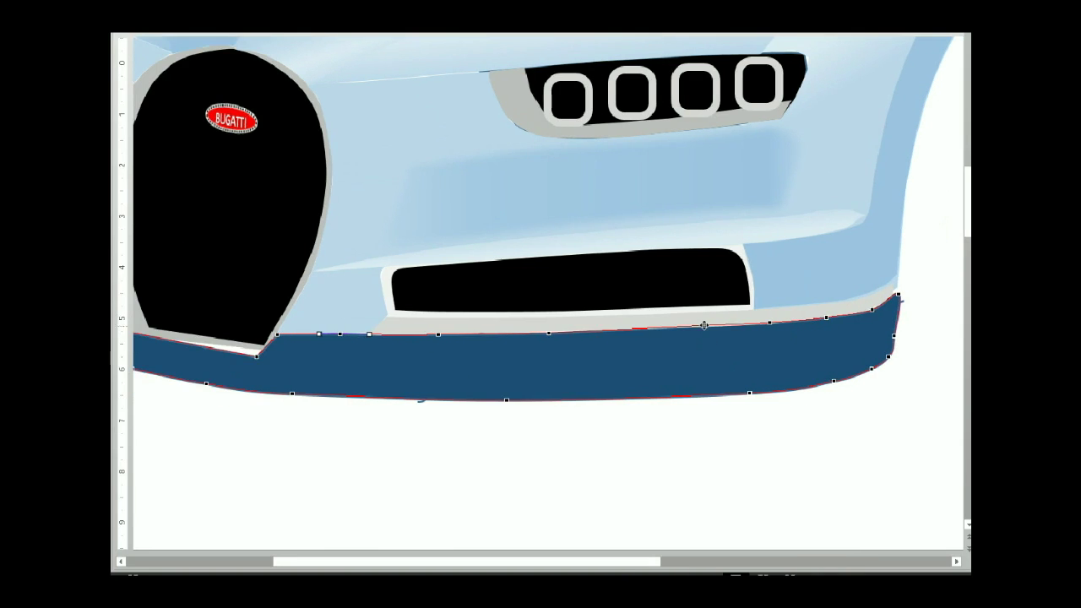
pyautogui.click(702, 327)
pyautogui.rightClick(341, 332)
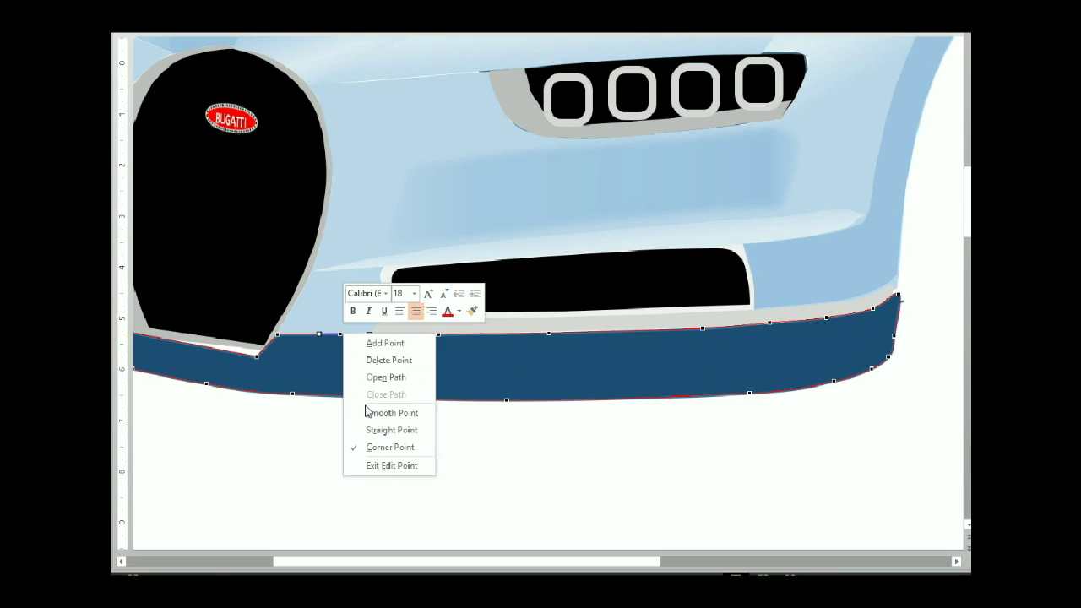
pyautogui.rightClick(441, 340)
pyautogui.click(483, 168)
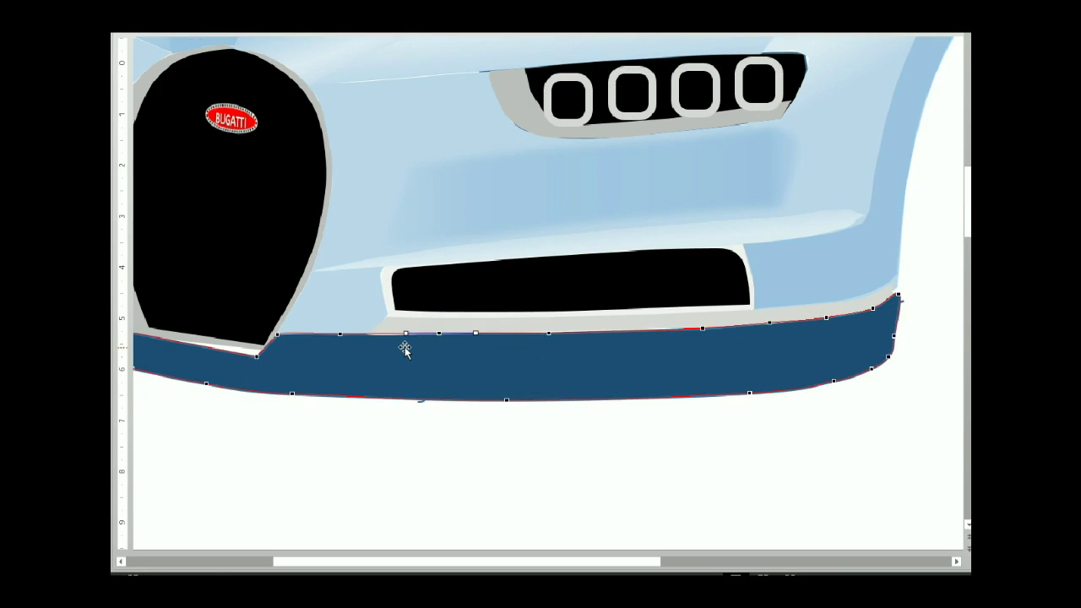
pyautogui.click(391, 323)
pyautogui.rightClick(391, 324)
pyautogui.click(408, 261)
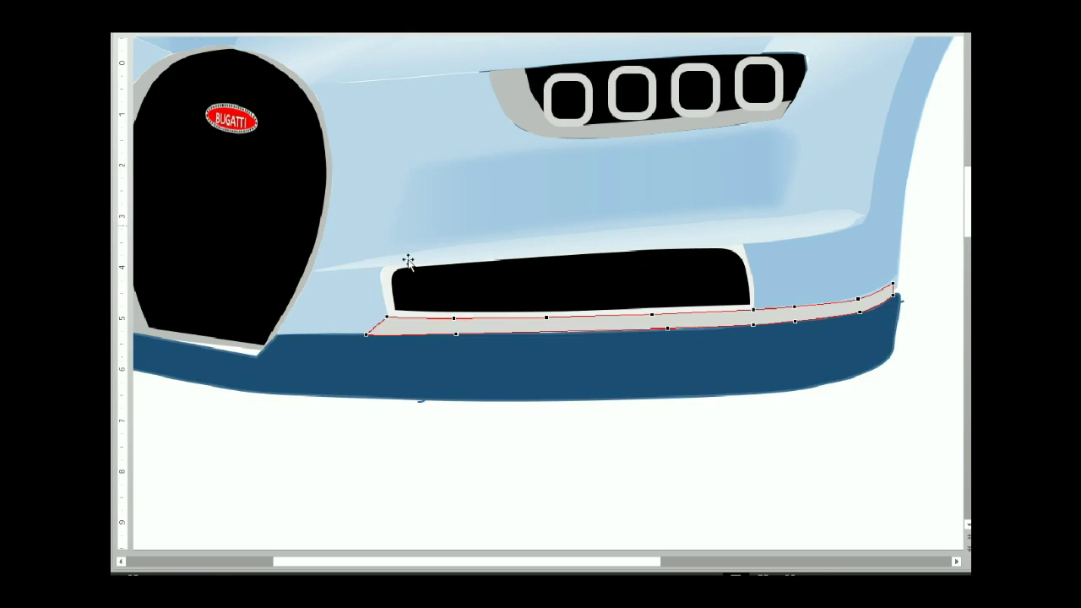
pyautogui.rightClick(373, 328)
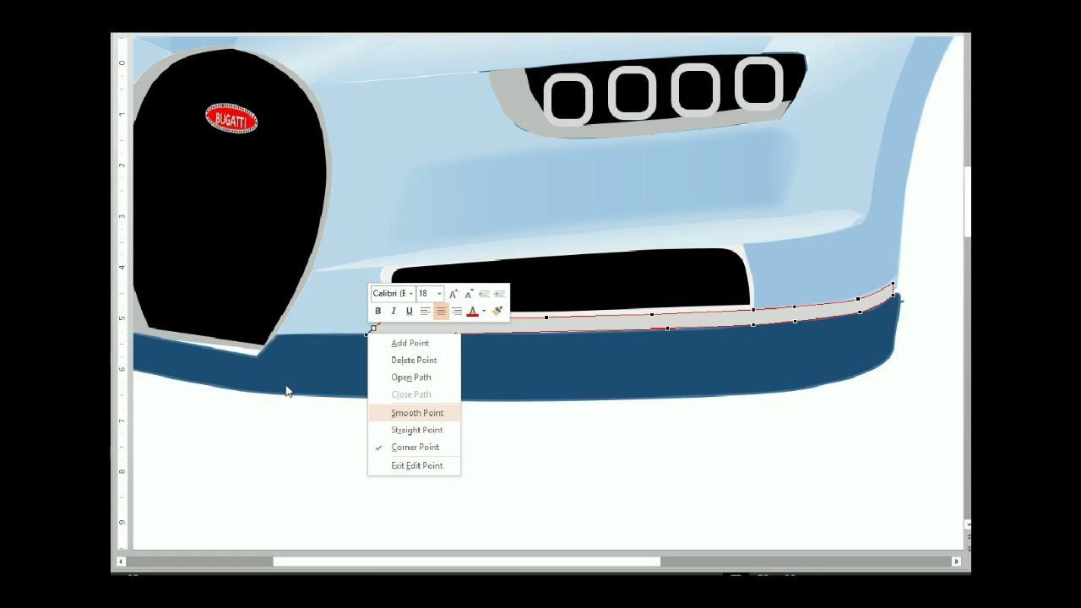
pyautogui.click(500, 470)
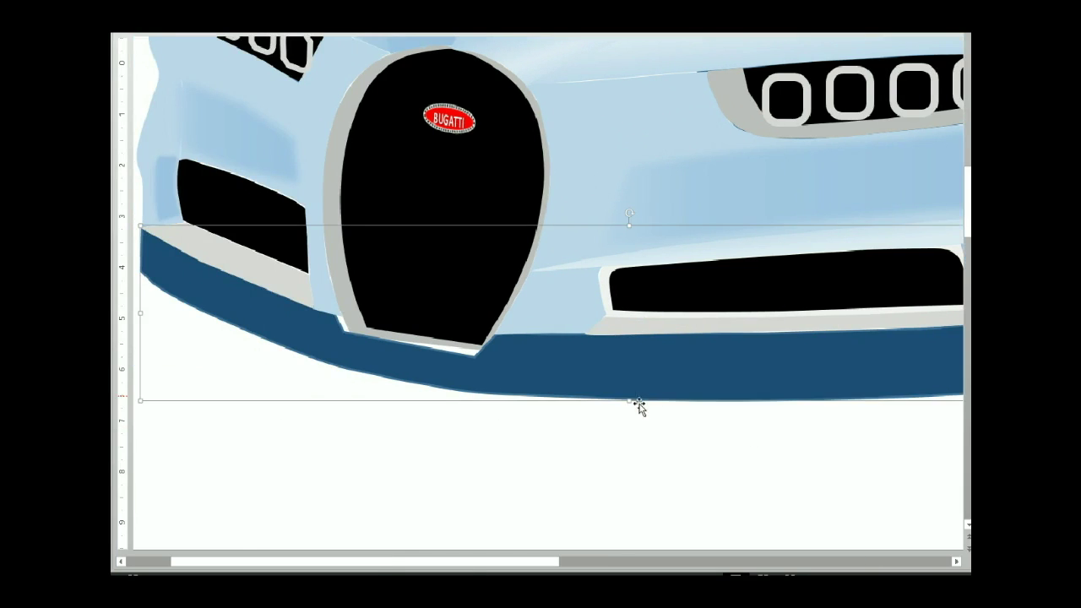
# - Straighten the lip's top edge toward the grille and raise its left end to meet the grey strip
pyautogui.moveTo(473, 561); pyautogui.dragTo(498, 560)
pyautogui.hscroll(-5, 428, 473)
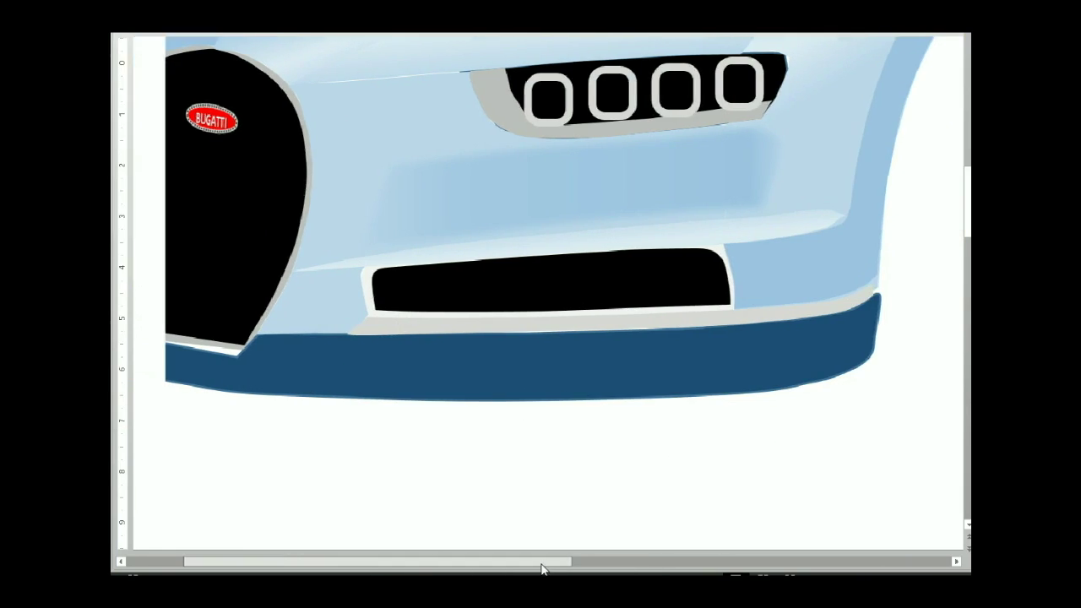
pyautogui.click(446, 382)
pyautogui.moveTo(406, 343); pyautogui.dragTo(323, 331)
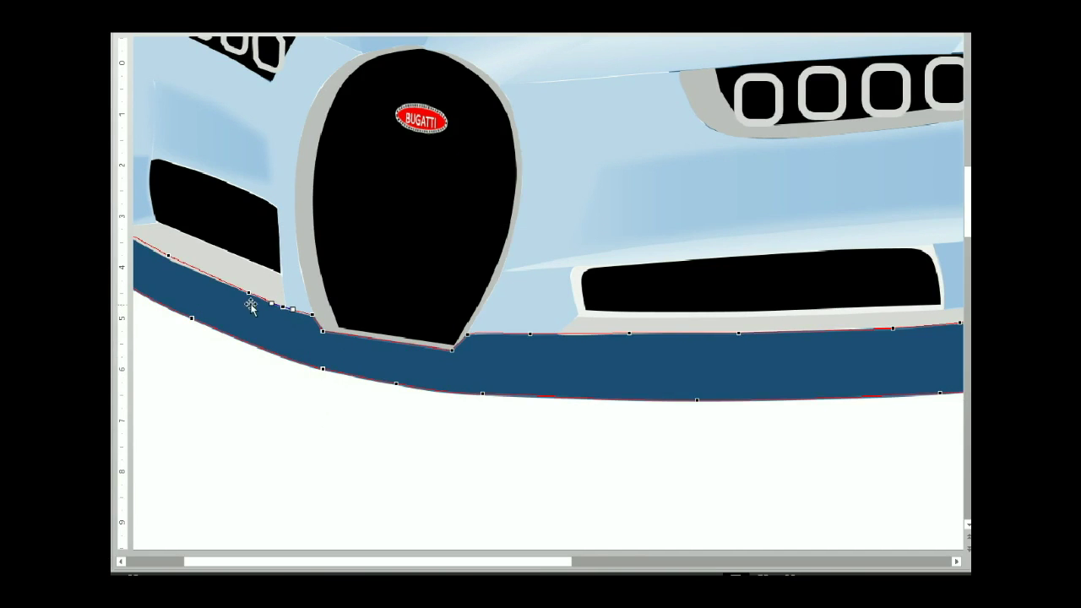
pyautogui.moveTo(248, 293); pyautogui.dragTo(206, 275)
pyautogui.rightClick(223, 285)
pyautogui.click(260, 383)
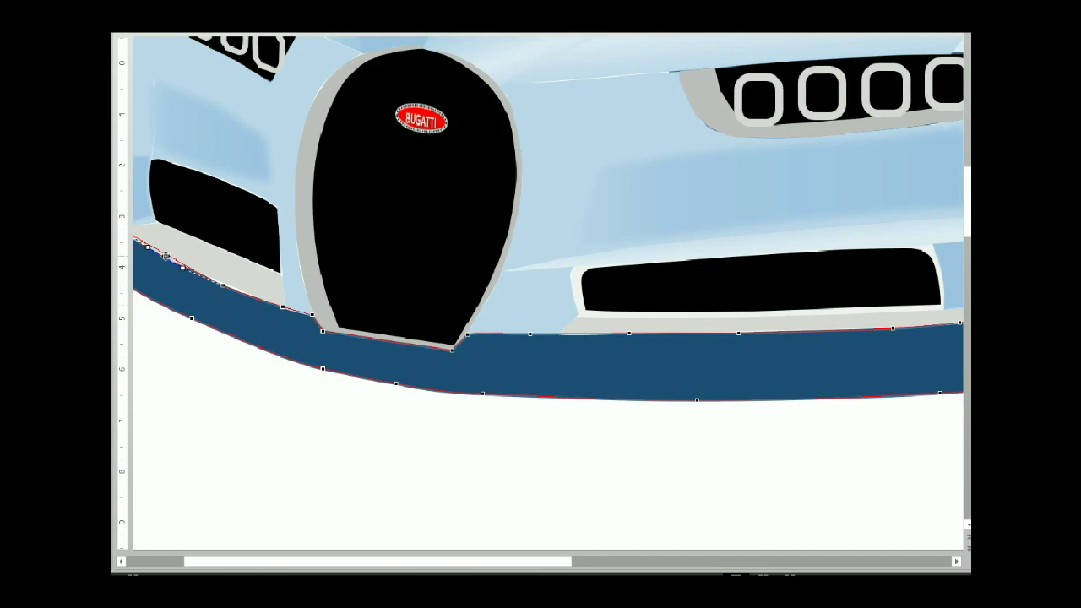
pyautogui.rightClick(282, 300)
pyautogui.click(306, 382)
pyautogui.moveTo(302, 562); pyautogui.dragTo(260, 562)
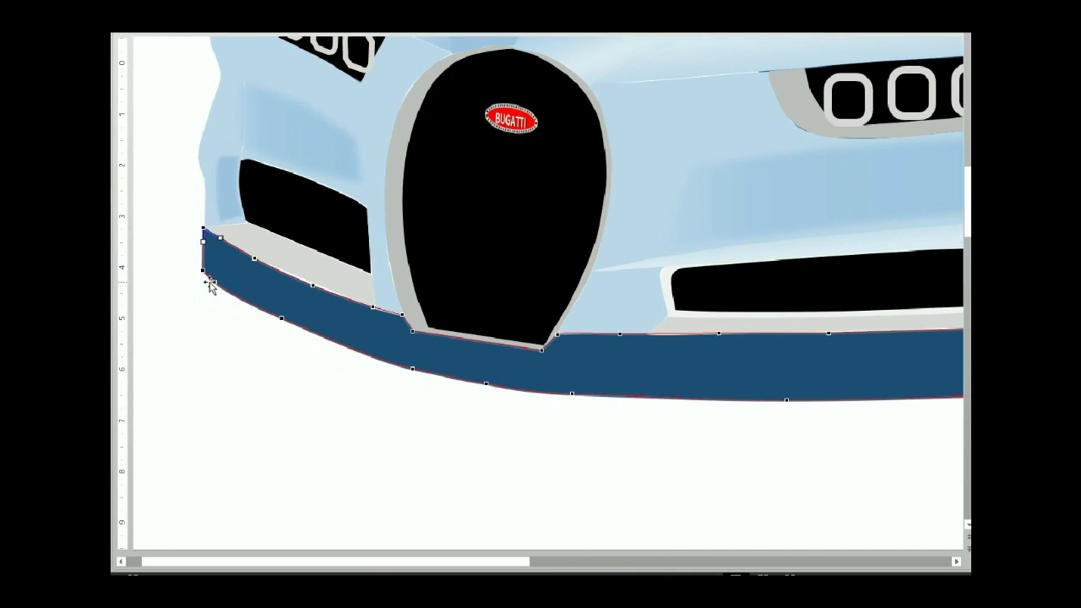
pyautogui.moveTo(214, 282); pyautogui.dragTo(237, 298)
pyautogui.click(568, 520)
pyautogui.keyDown('ctrl'); pyautogui.scroll(-3, 594, 475); pyautogui.keyUp('ctrl')
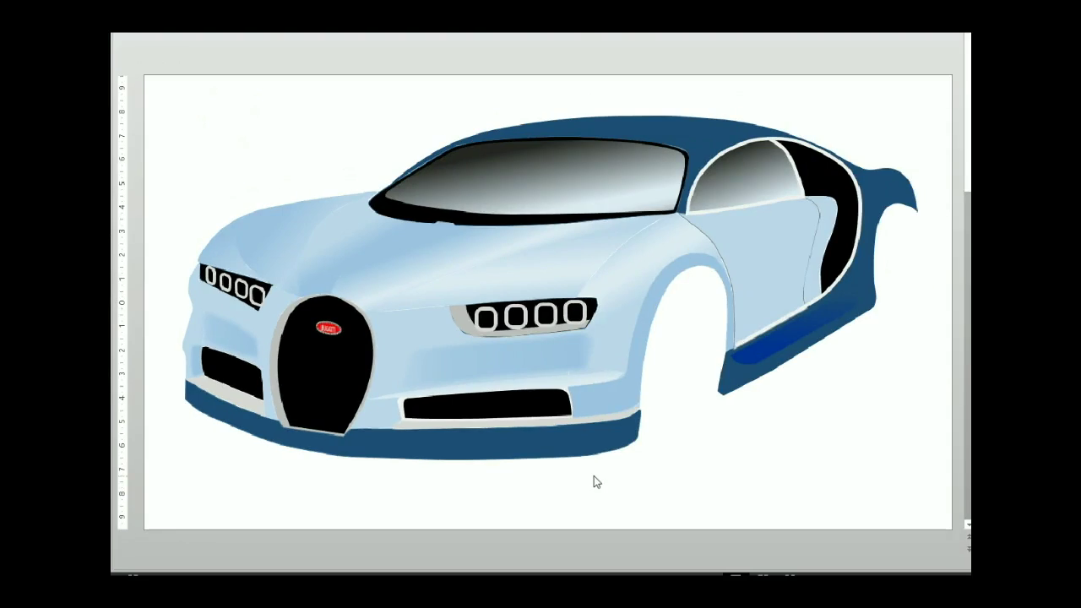